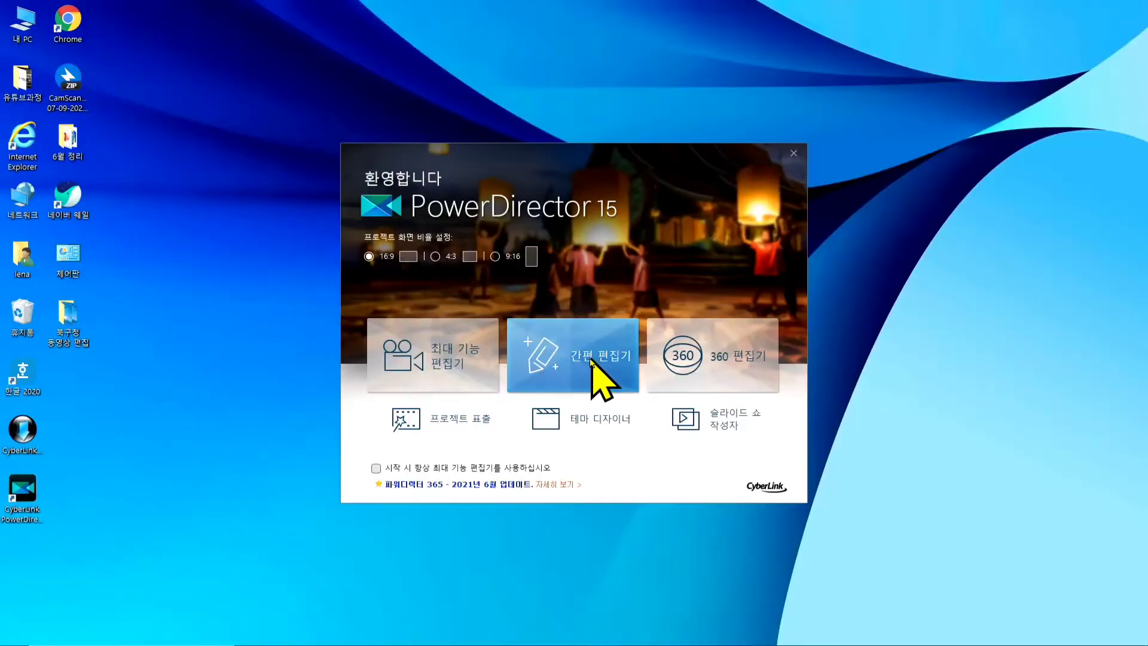
Open the full-feature editor (최대 기능 편집기) with the 16:9 project aspect ratio
{"action": "left_click_drag", "start_coordinate": [345, 305], "coordinate": [520, 412]}
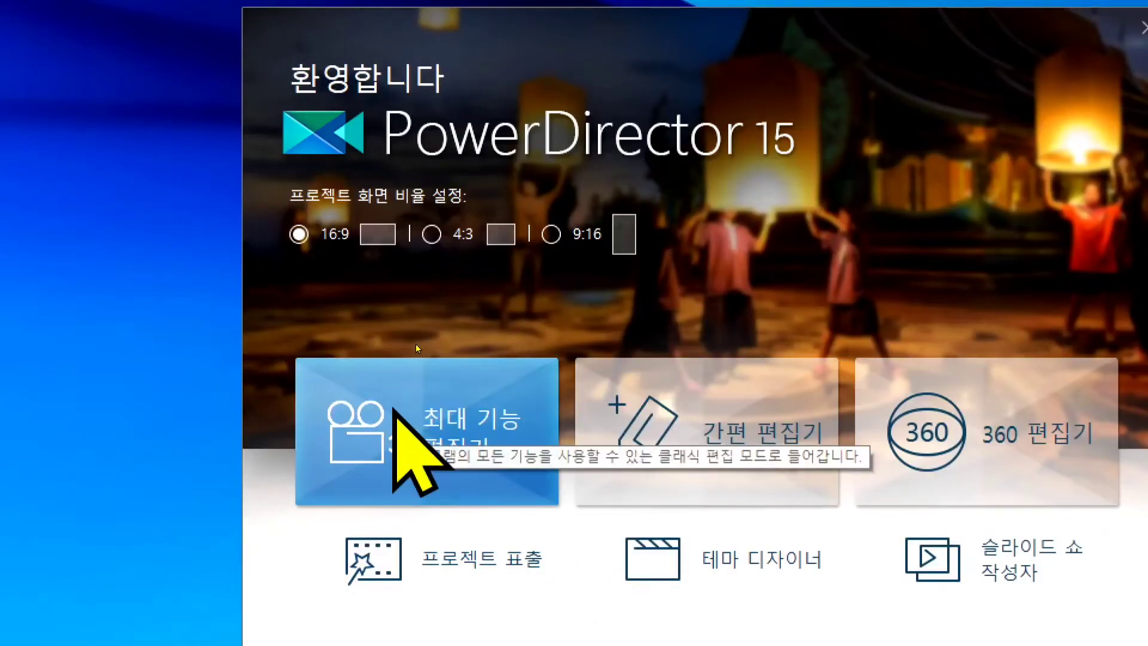
{"action": "left_click", "coordinate": [395, 420]}
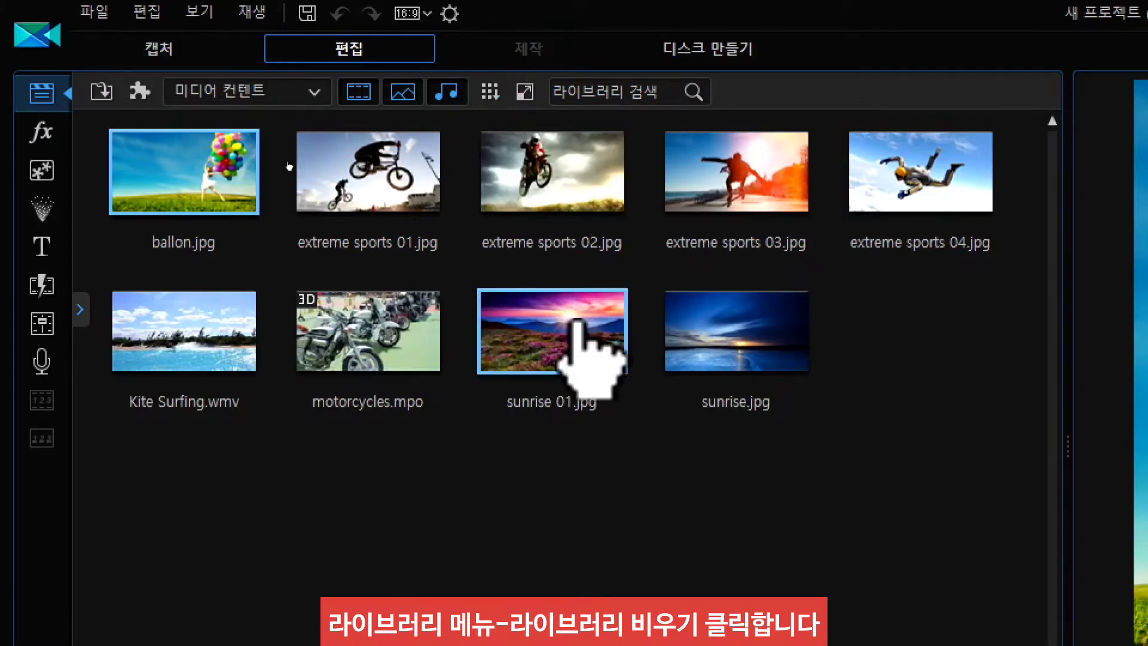
Empty the media library of all its sample clips
{"action": "left_click", "coordinate": [489, 90]}
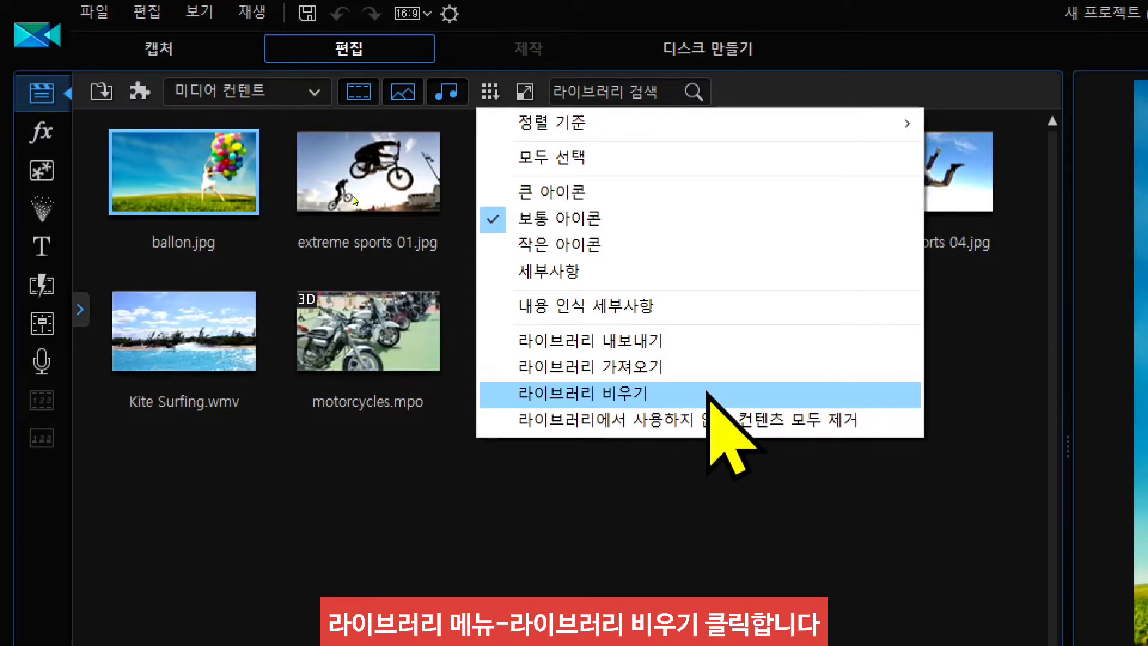
{"action": "left_click", "coordinate": [678, 401]}
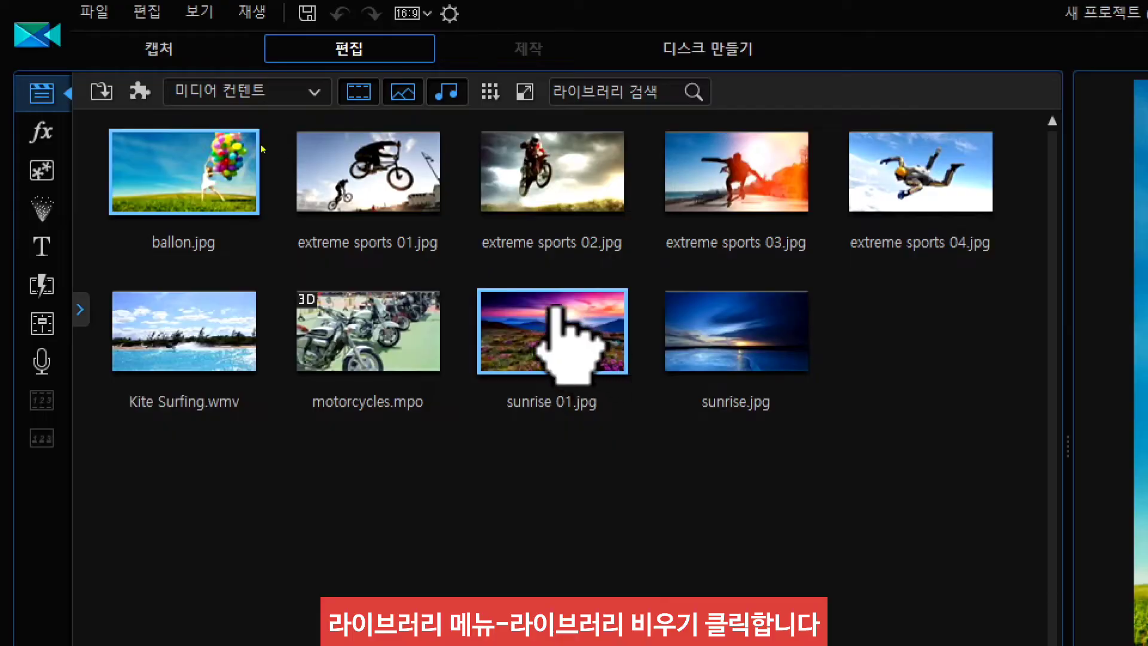
{"action": "left_click", "coordinate": [490, 92]}
{"action": "left_click", "coordinate": [616, 390]}
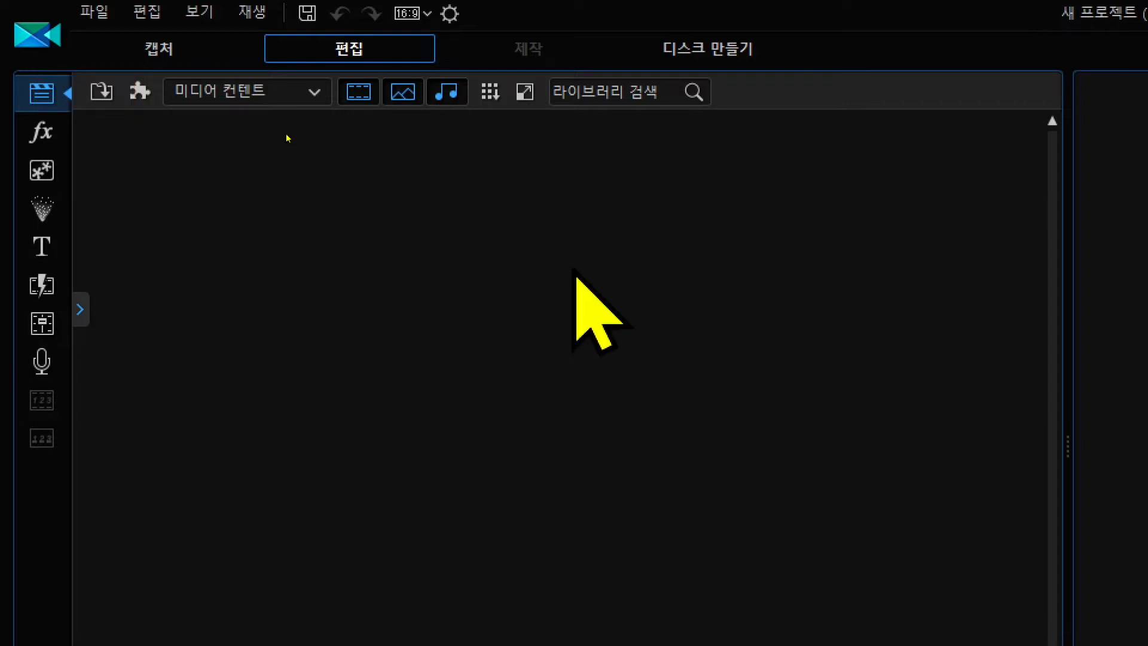
{"action": "left_click", "coordinate": [100, 93]}
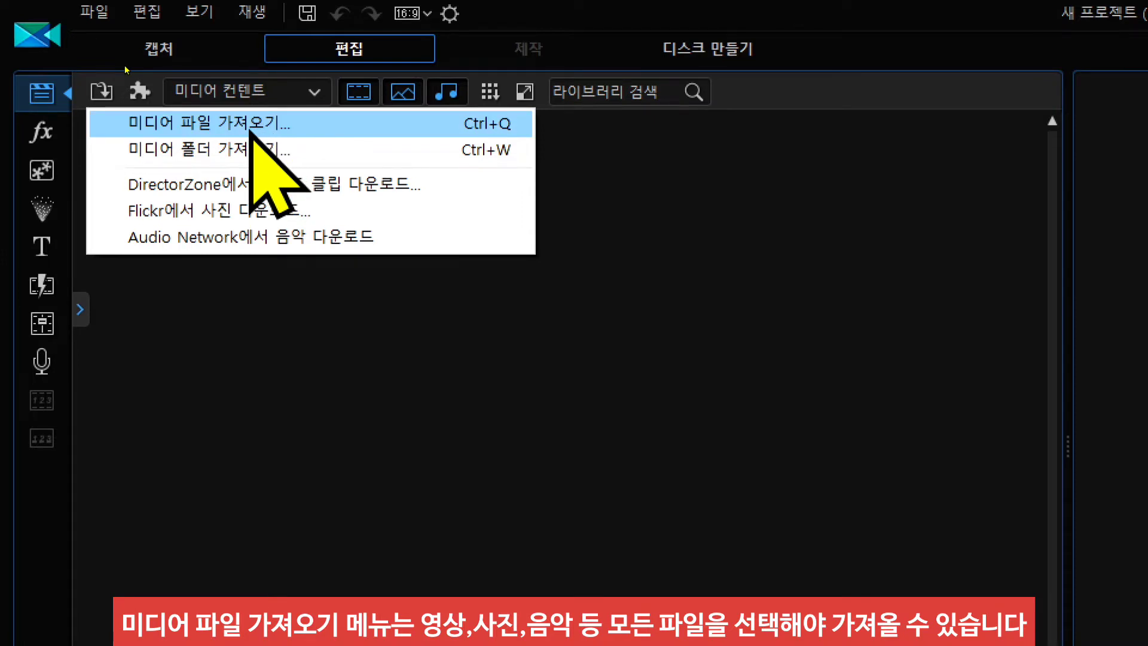
{"action": "key", "text": "Return"}
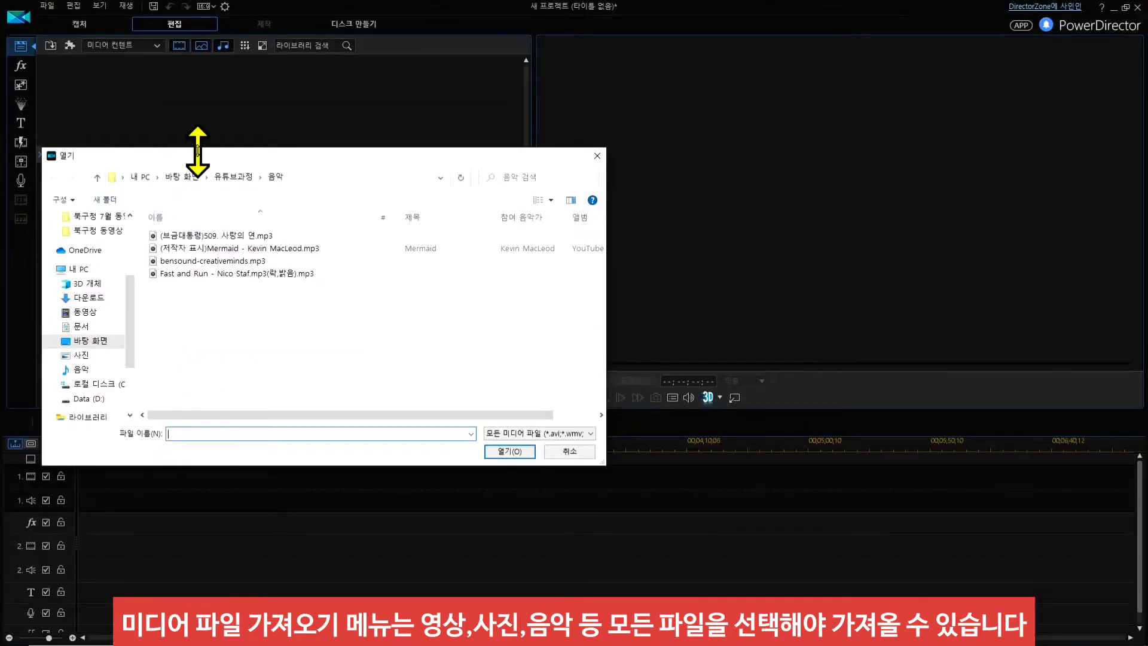
{"action": "left_click_drag", "start_coordinate": [395, 282], "coordinate": [434, 321]}
{"action": "left_click_drag", "start_coordinate": [217, 161], "coordinate": [200, 174]}
{"action": "left_click_drag", "start_coordinate": [267, 187], "coordinate": [268, 215]}
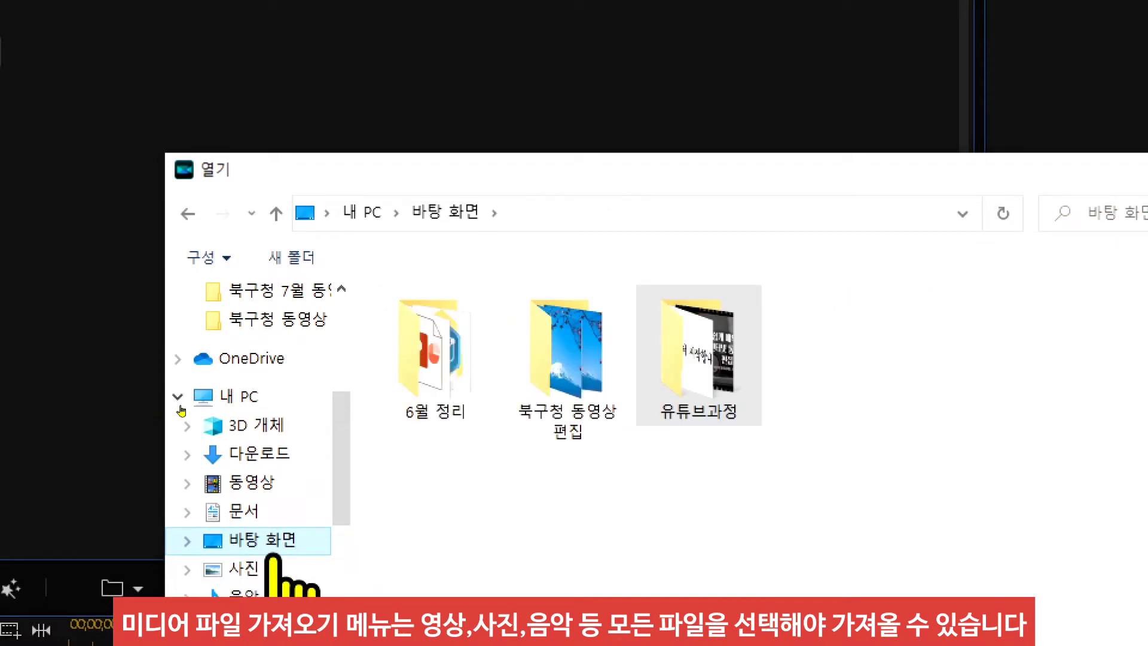
{"action": "left_click", "coordinate": [574, 441]}
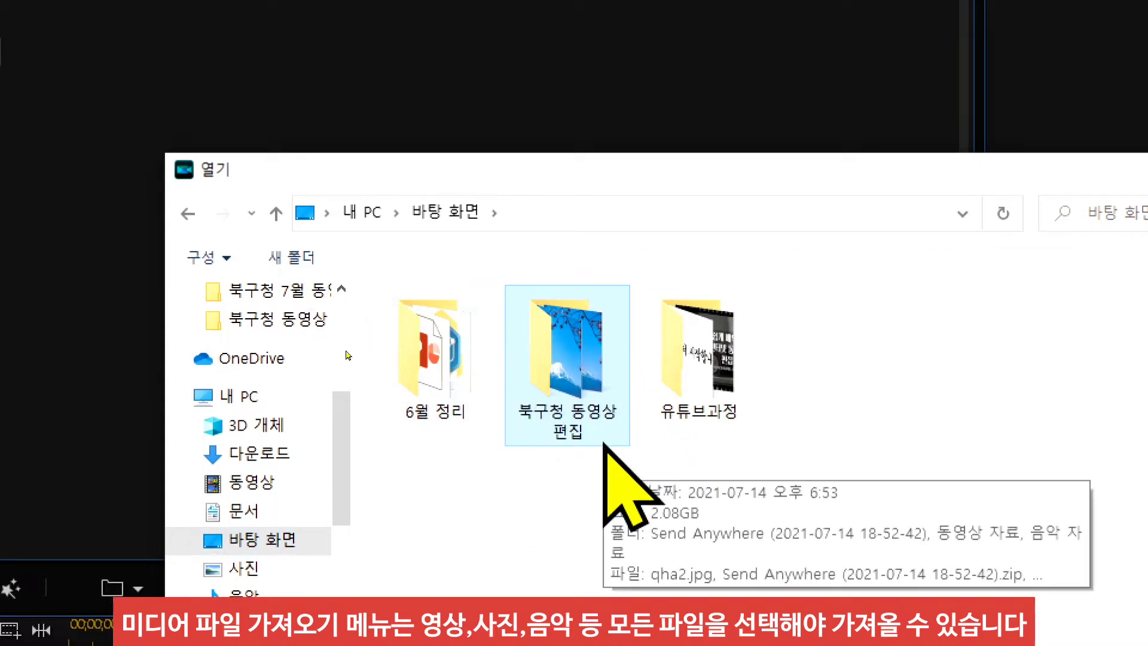
{"action": "double_click", "coordinate": [565, 362]}
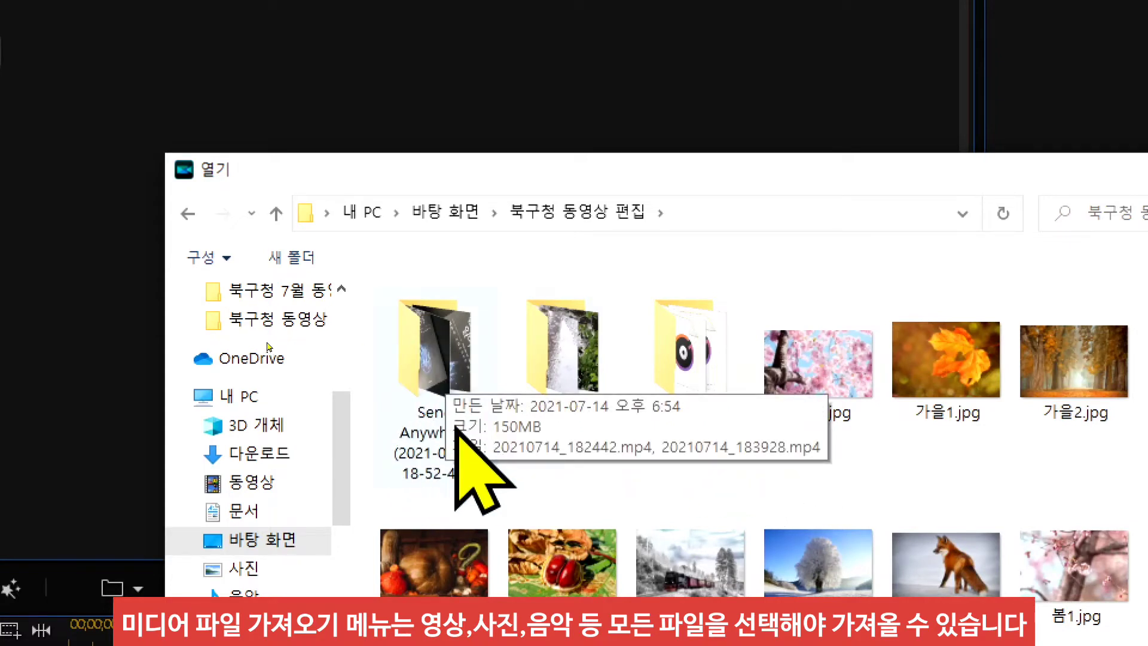
{"action": "key", "text": "Return"}
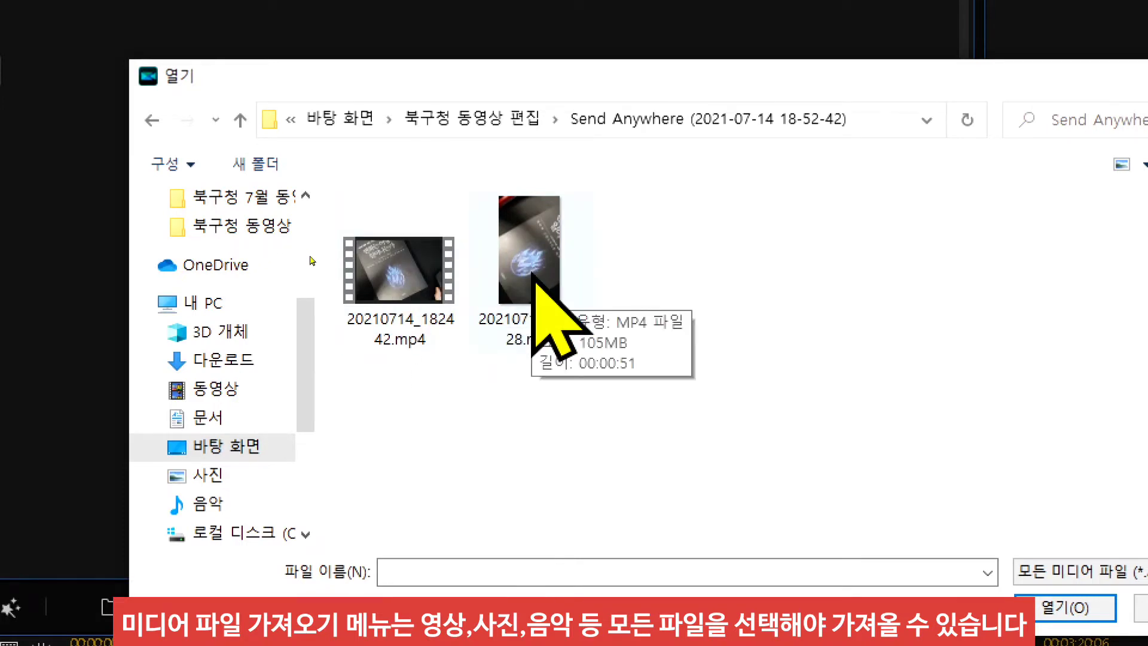
Select both videos, 20210714_182442.mp4 and 20210714_183928.mp4, and import them into the media library
{"action": "left_click_drag", "start_coordinate": [833, 453], "coordinate": [286, 189]}
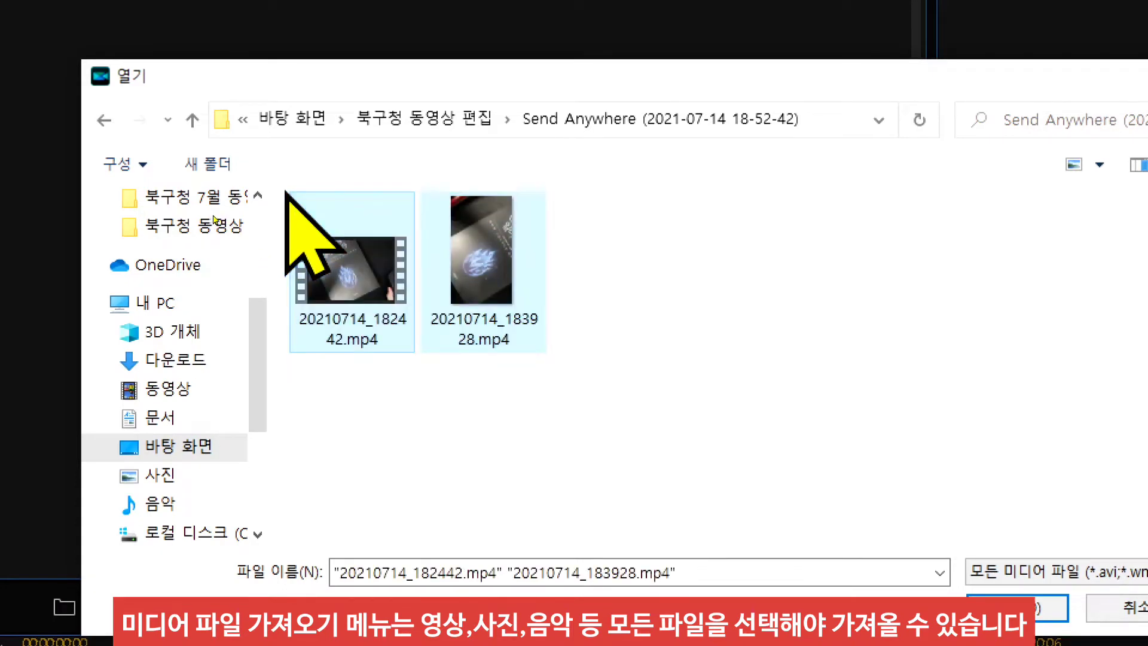
{"action": "left_click", "coordinate": [428, 302]}
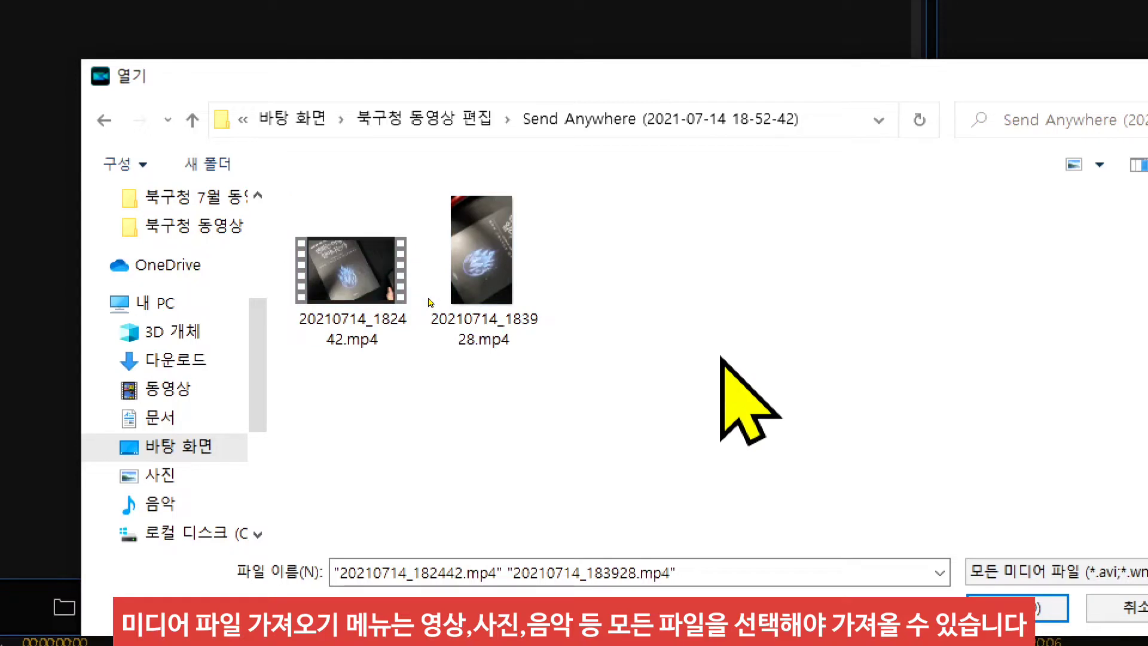
{"action": "left_click", "coordinate": [347, 270]}
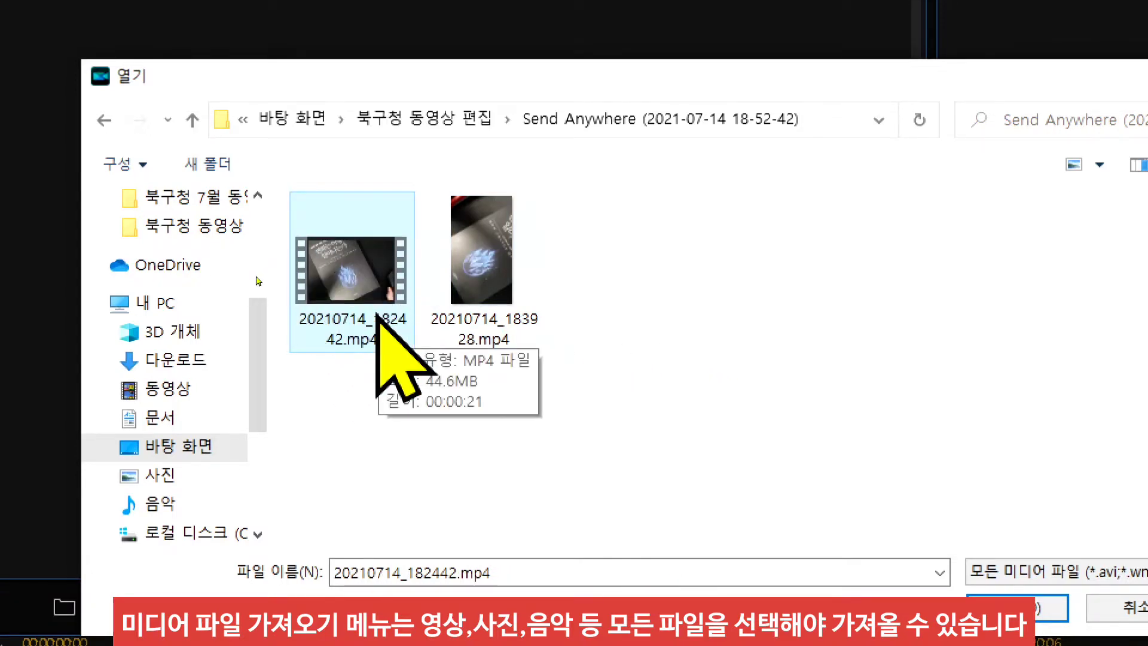
{"action": "key", "text": "ctrl+a"}
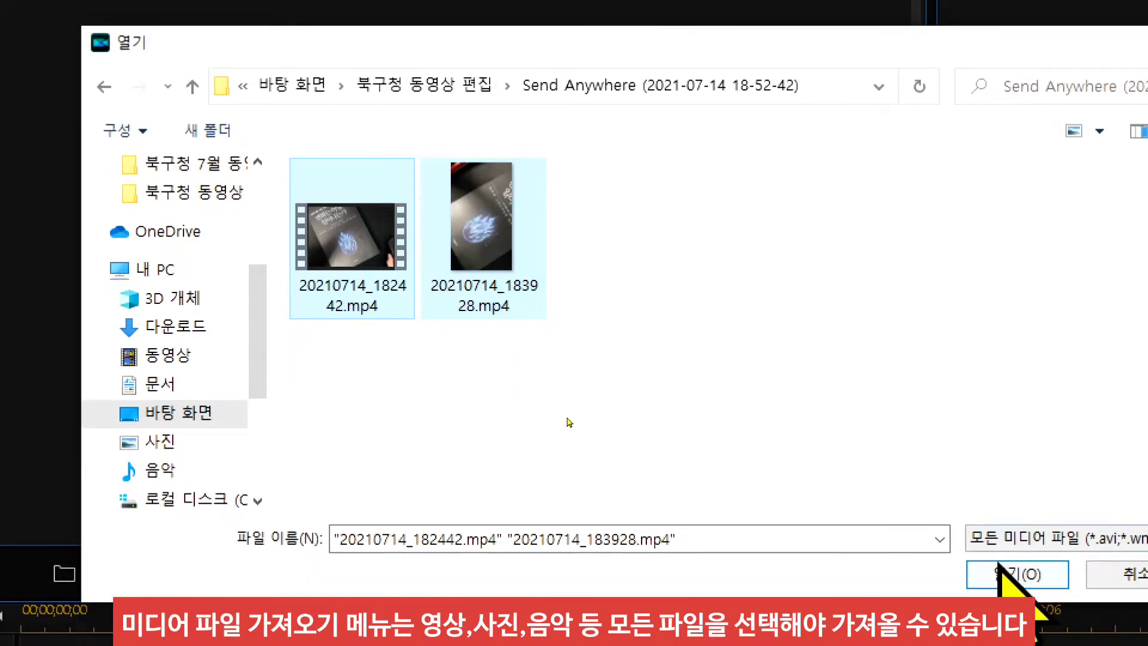
{"action": "left_click", "coordinate": [994, 567]}
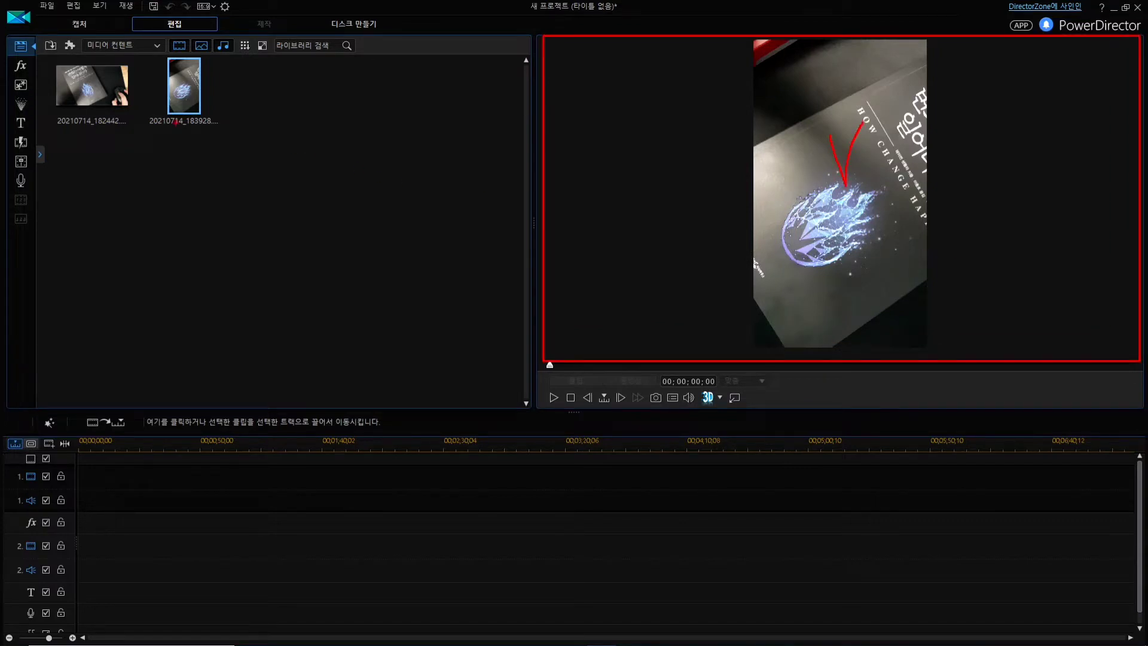
Preview the two imported videos one after the other to compare their landscape and portrait framing
{"action": "left_click", "coordinate": [89, 95]}
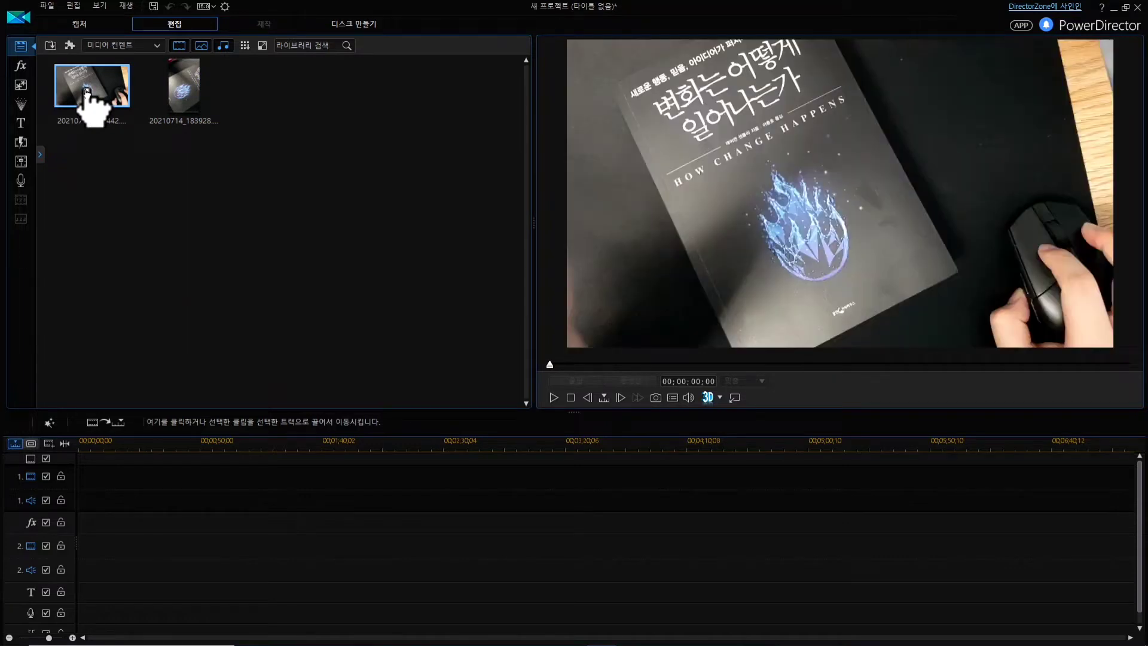
{"action": "left_click", "coordinate": [181, 93]}
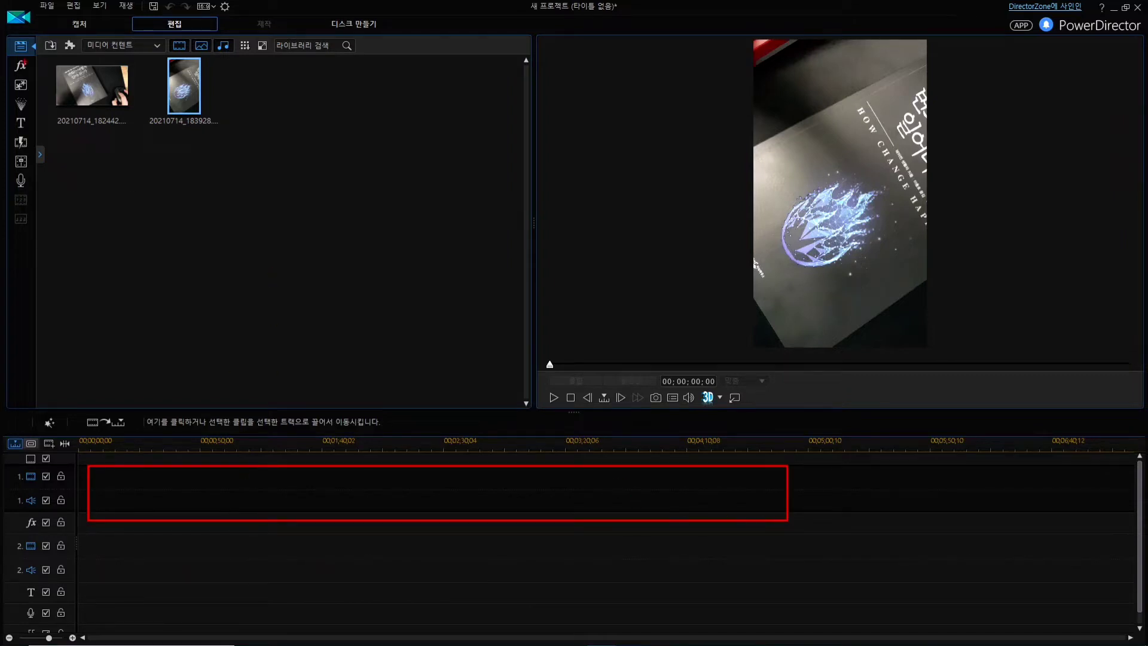
{"action": "mouse_move", "coordinate": [489, 177]}
{"action": "left_mouse_down"}
{"action": "mouse_move", "coordinate": [594, 179]}
{"action": "mouse_move", "coordinate": [573, 224]}
{"action": "left_mouse_up"}
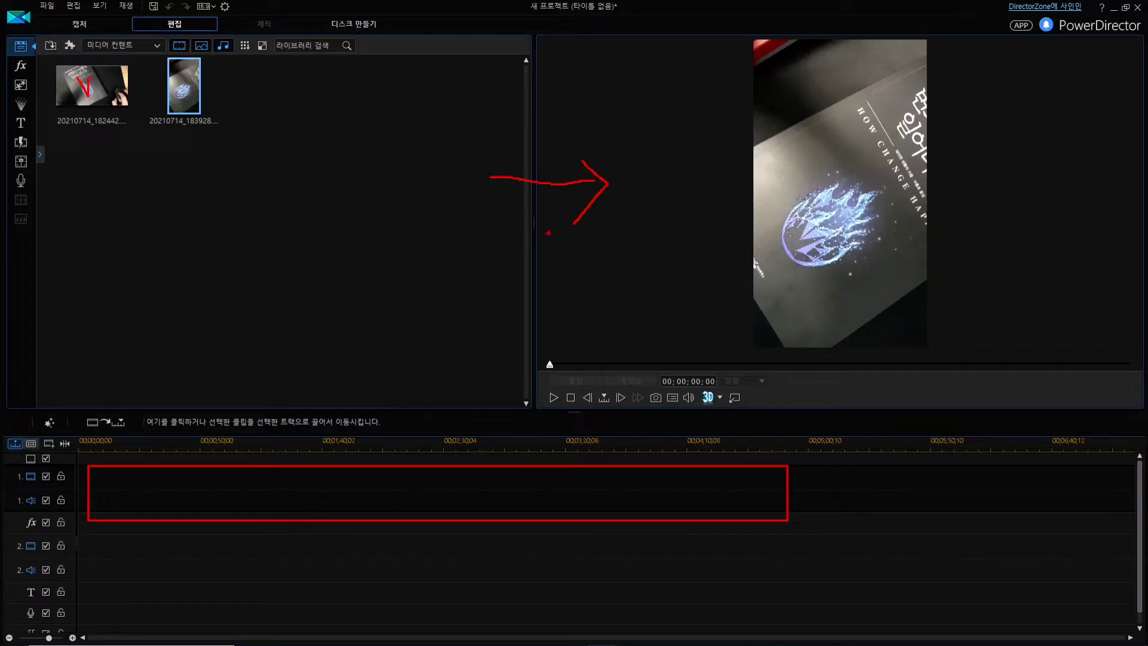
{"action": "key", "text": "Escape"}
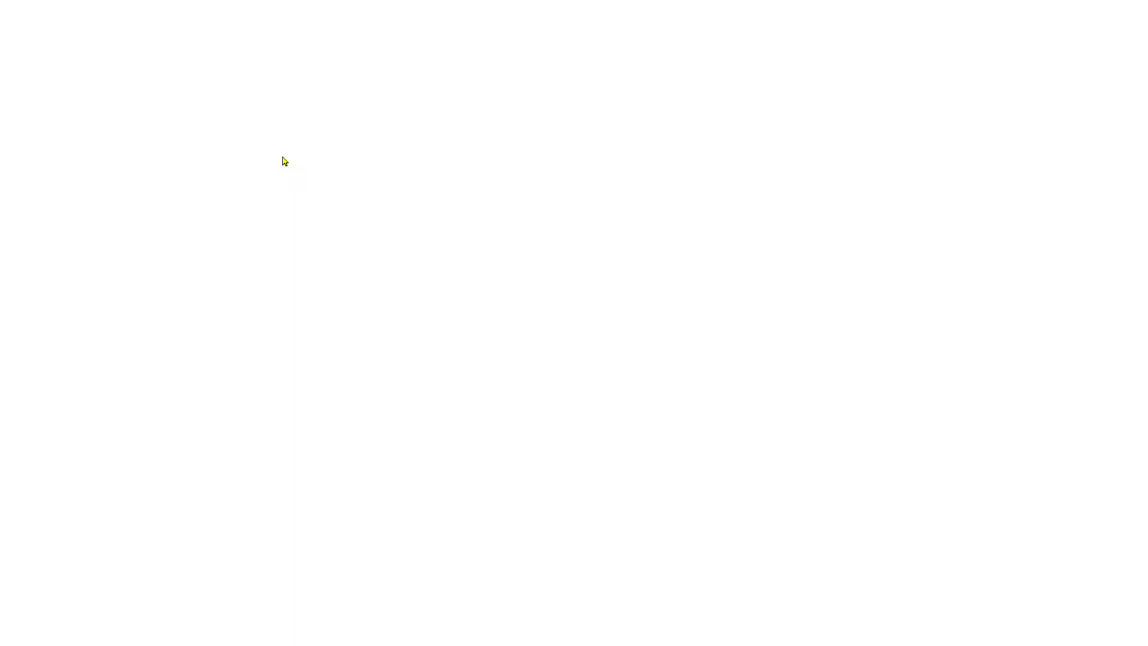
Import the whole media folder 볶음밥 영상소스 from Desktop > 북구청 동영상 편집 > 동영상 자료
{"action": "left_click", "coordinate": [103, 94]}
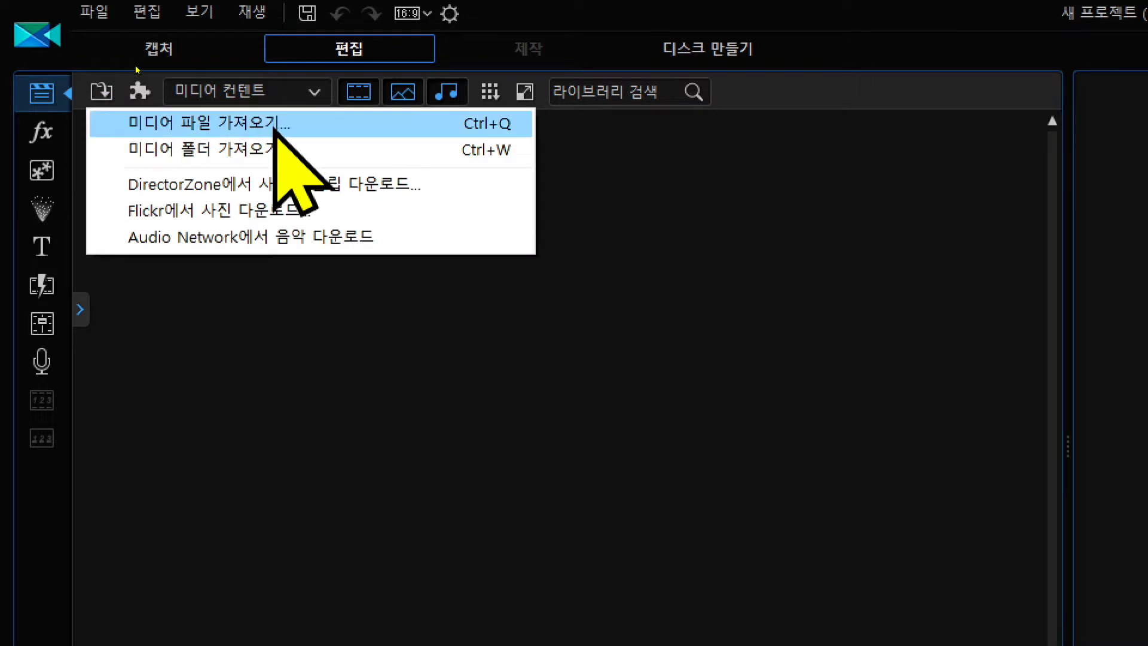
{"action": "left_click", "coordinate": [250, 155]}
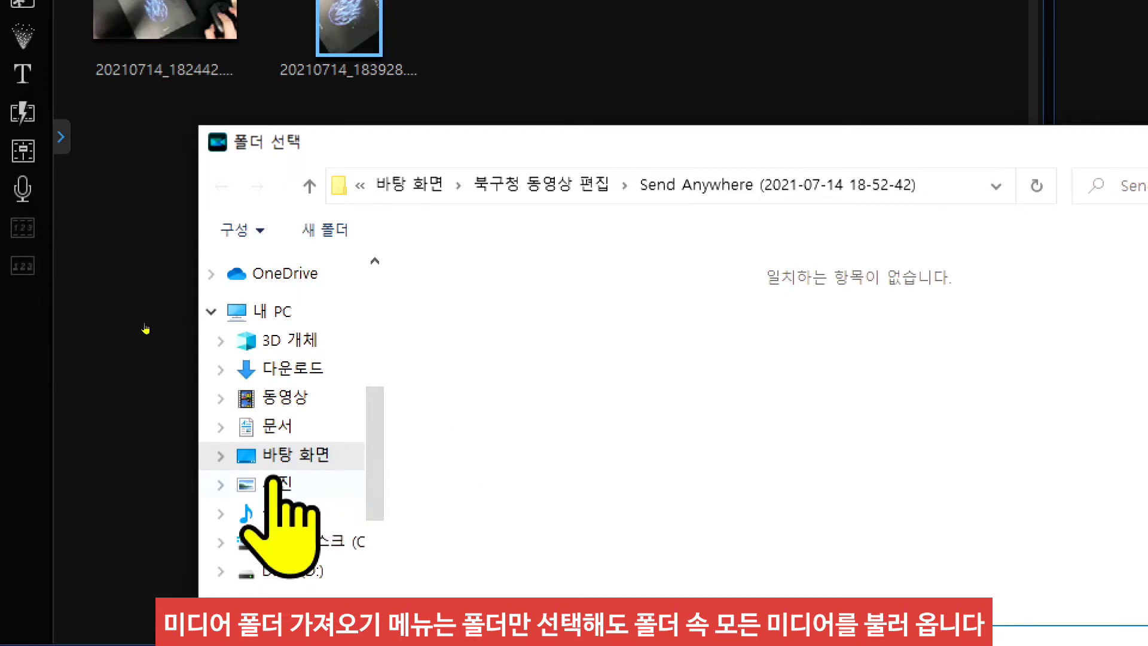
{"action": "left_click", "coordinate": [317, 460]}
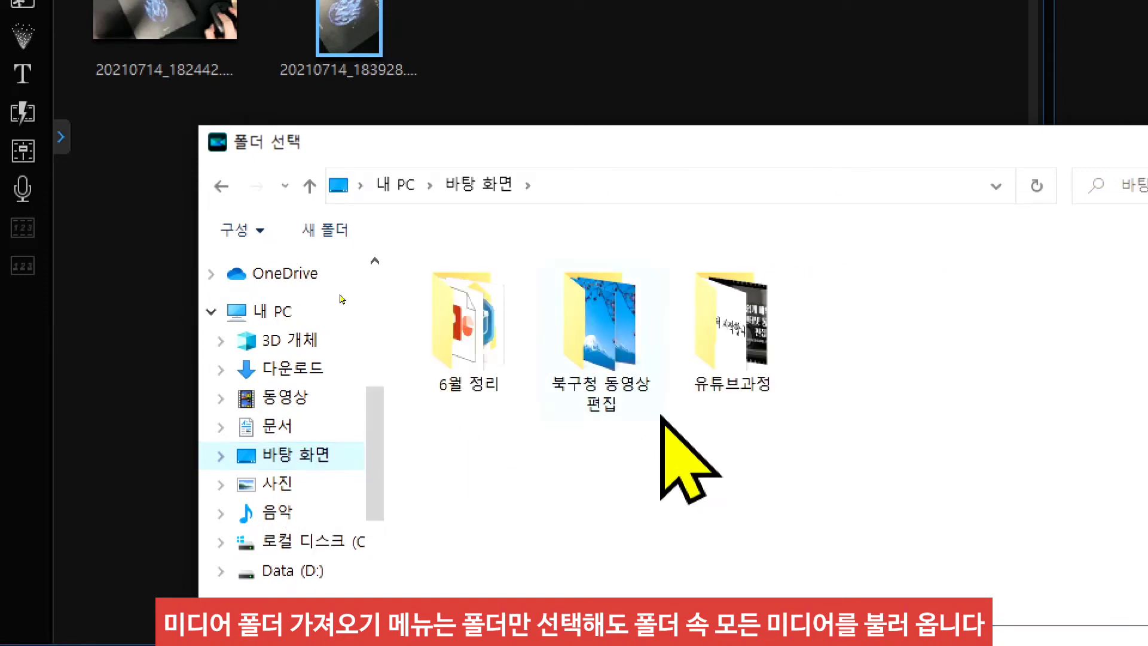
{"action": "left_click", "coordinate": [577, 386]}
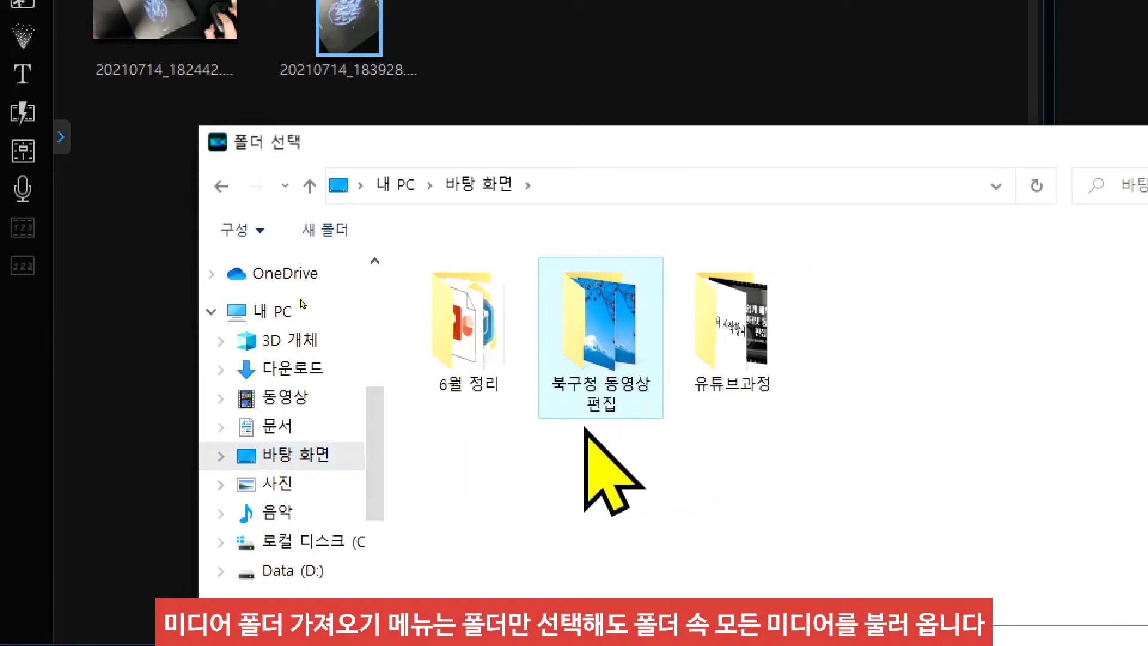
{"action": "double_click", "coordinate": [611, 330]}
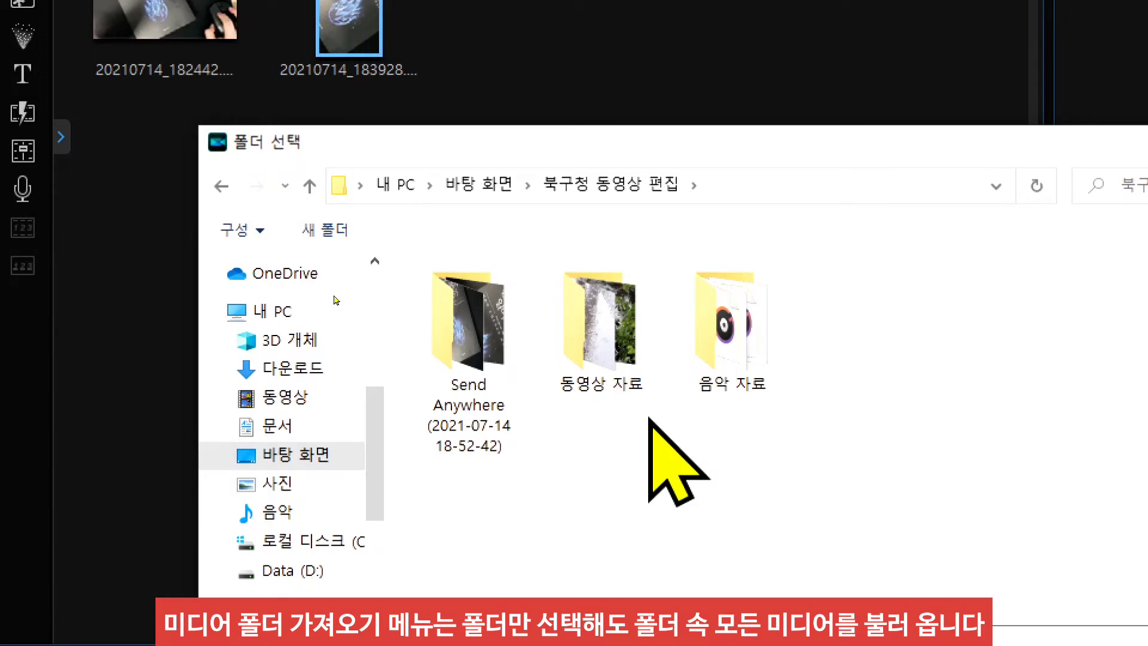
{"action": "left_click", "coordinate": [637, 368]}
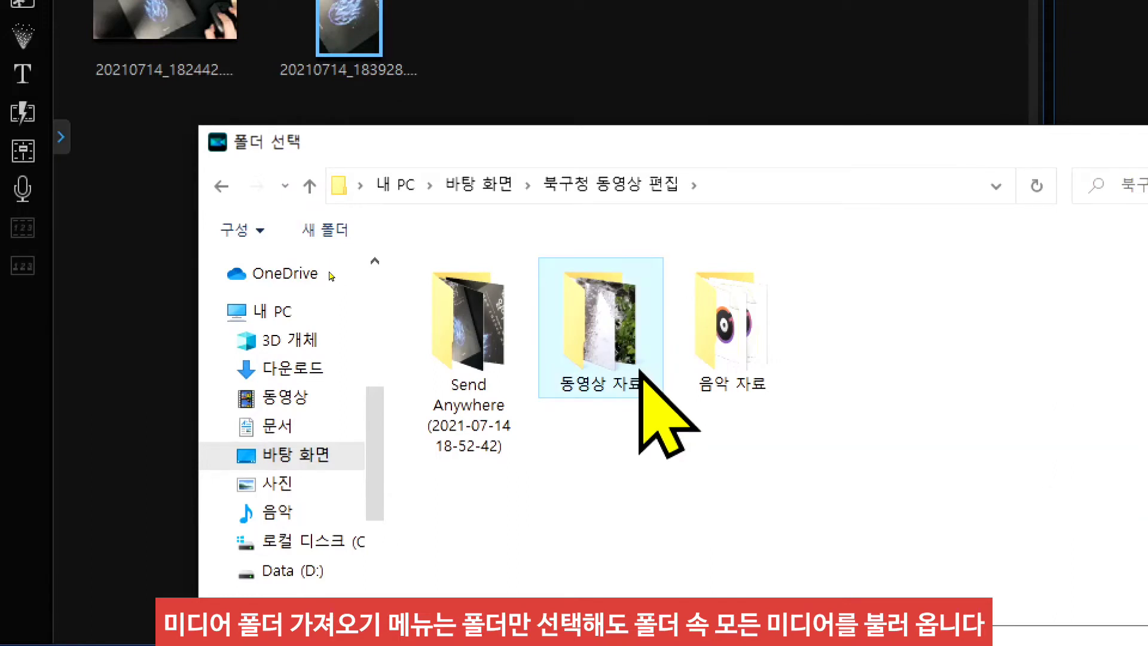
{"action": "double_click", "coordinate": [595, 332]}
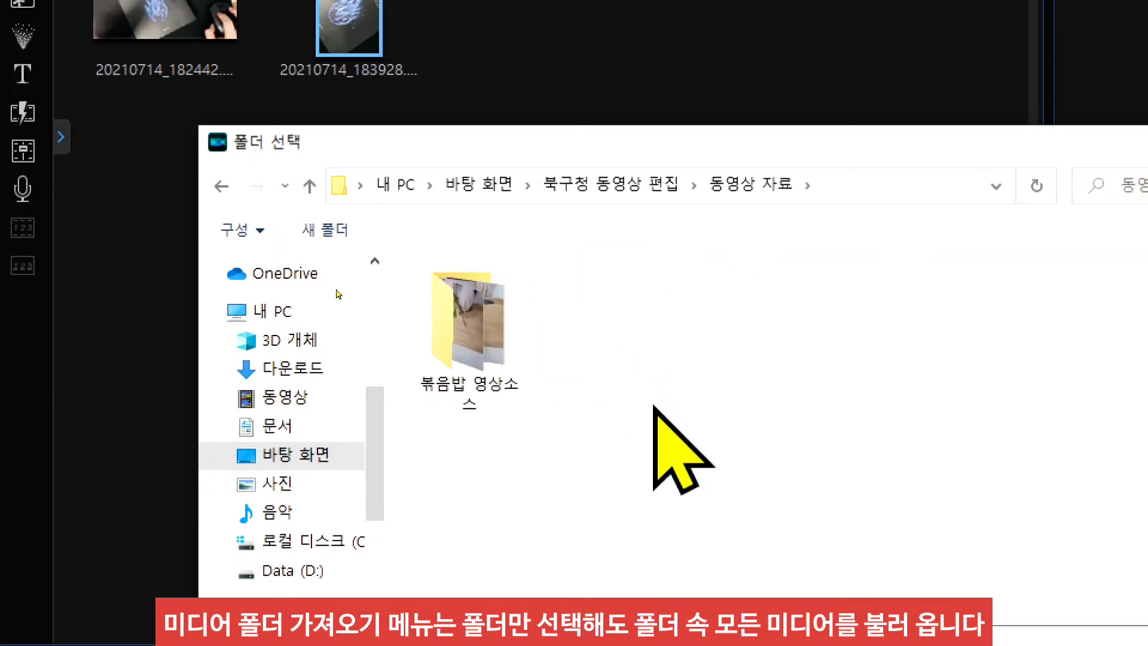
{"action": "left_click", "coordinate": [461, 386]}
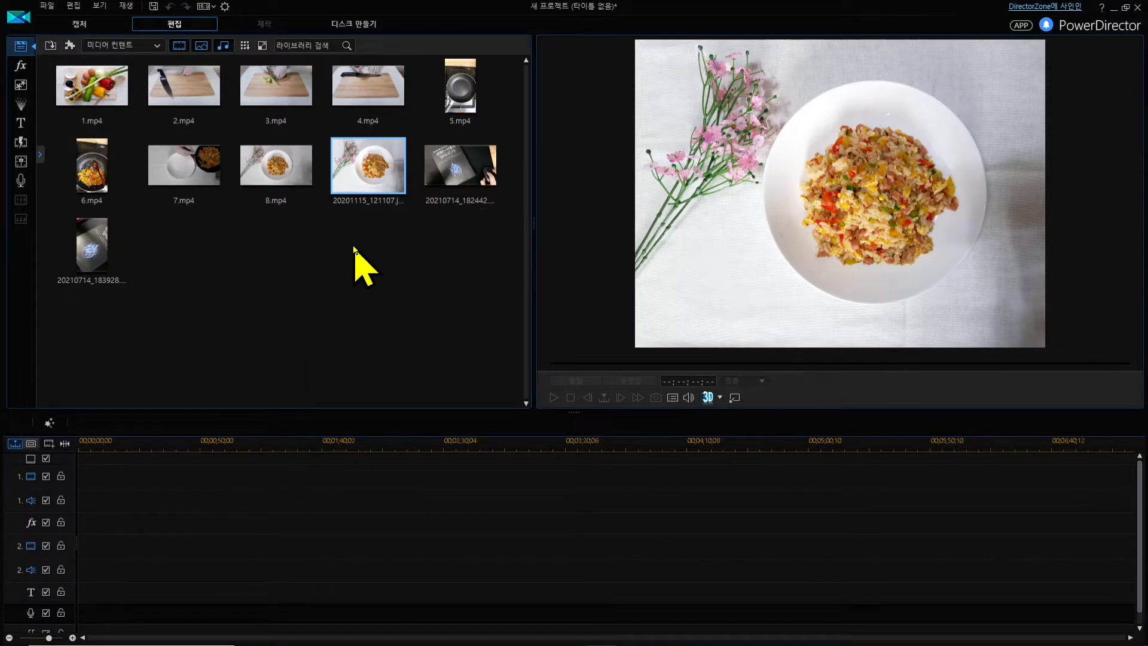
Insert the clip 1.mp4 from the media library at the start of video track 1
{"action": "left_click", "coordinate": [96, 90]}
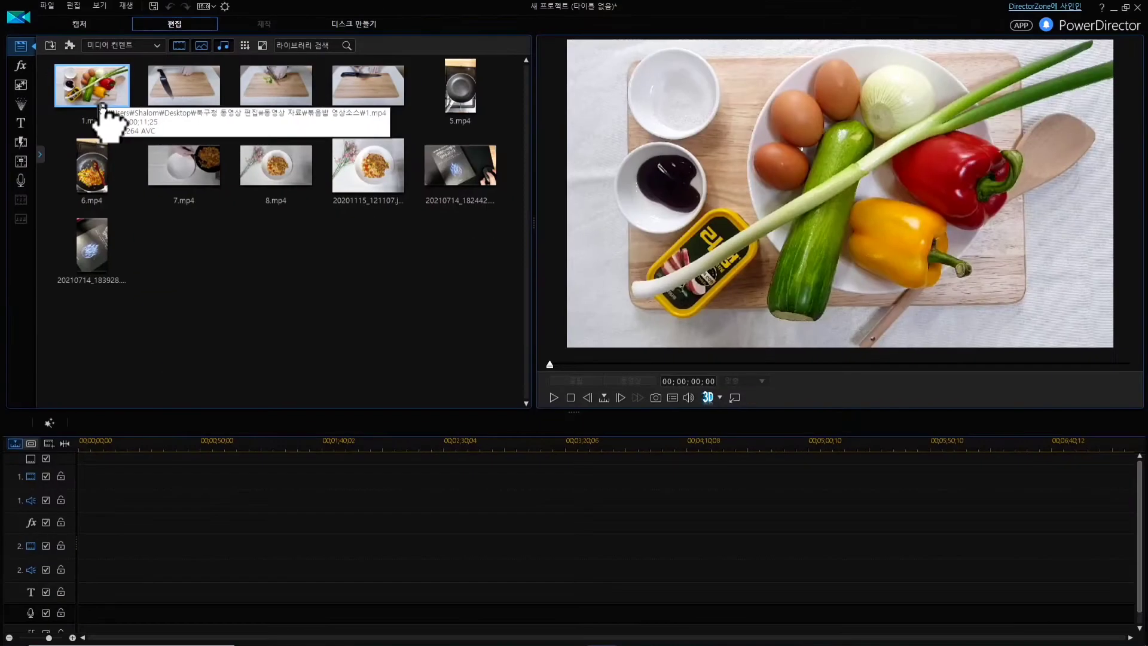
{"action": "left_click", "coordinate": [275, 313]}
{"action": "left_click_drag", "start_coordinate": [90, 89], "coordinate": [118, 472]}
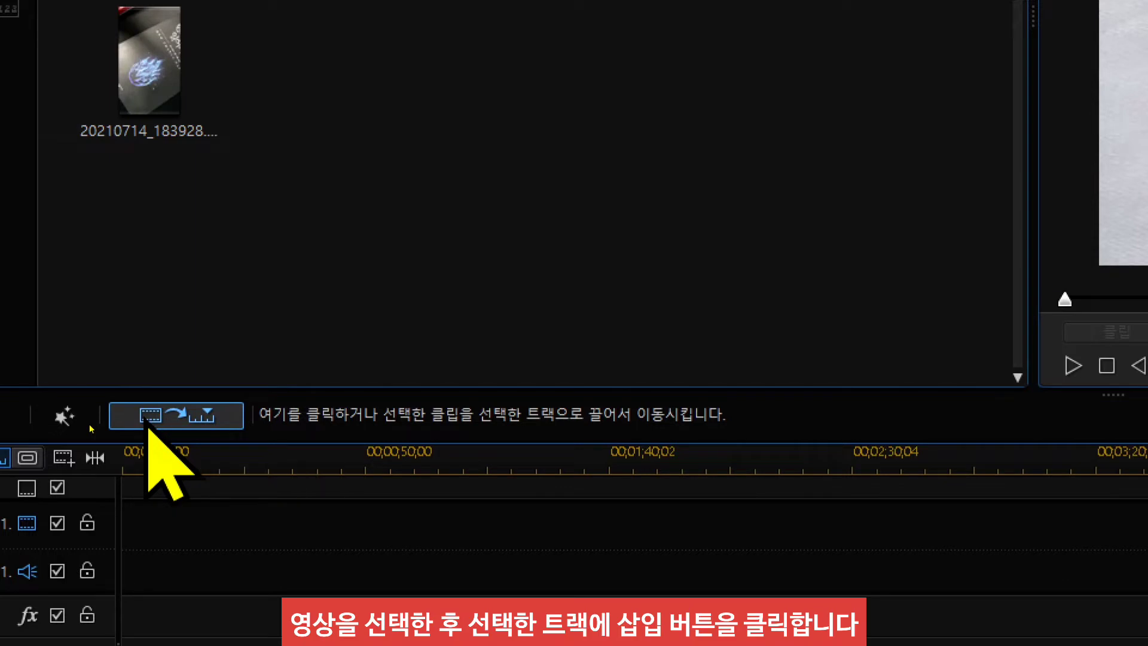
{"action": "left_click", "coordinate": [148, 422]}
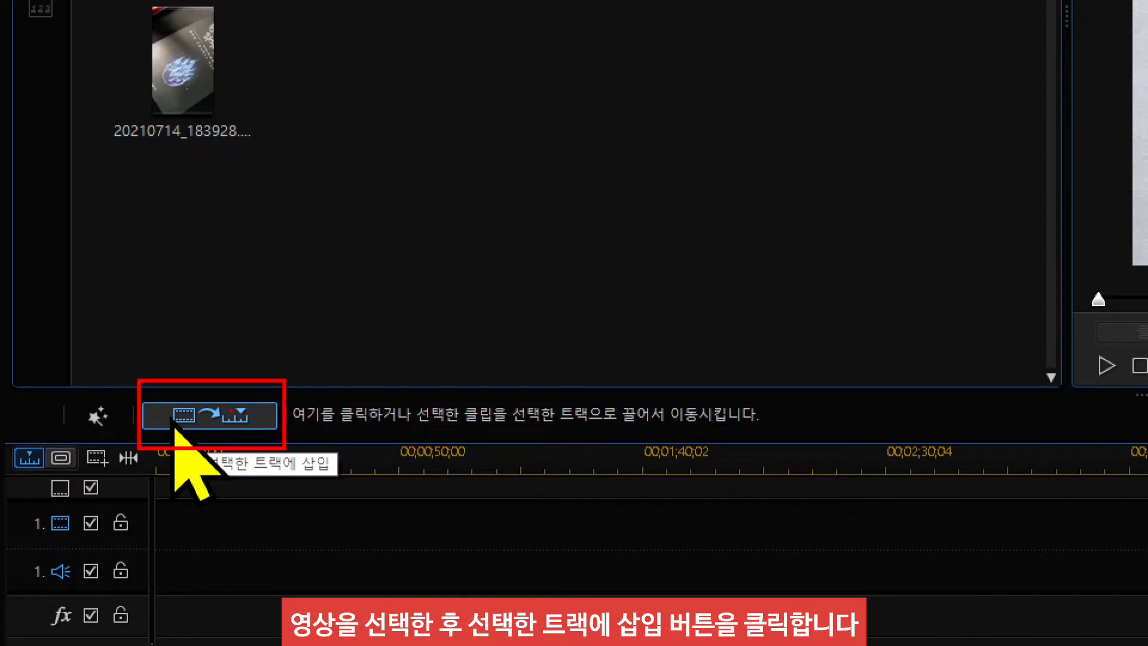
{"action": "left_click", "coordinate": [202, 421]}
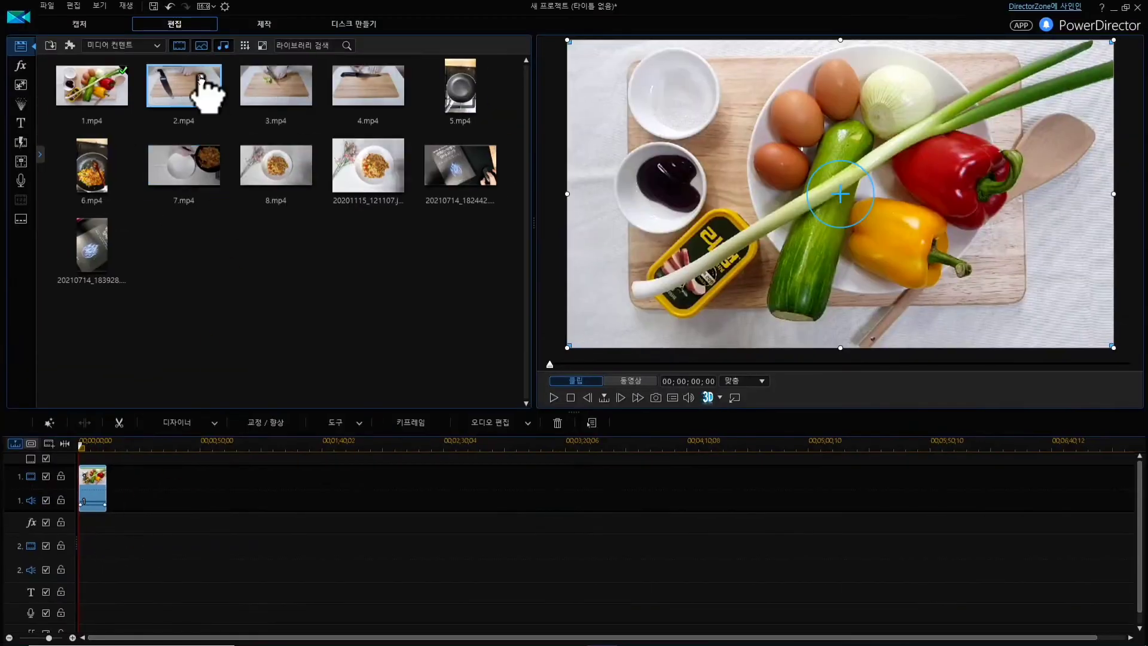
Try inserting the clip 2.mp4 ahead of 1.mp4 at the start of video track 1, and delete it again
{"action": "left_click", "coordinate": [199, 84]}
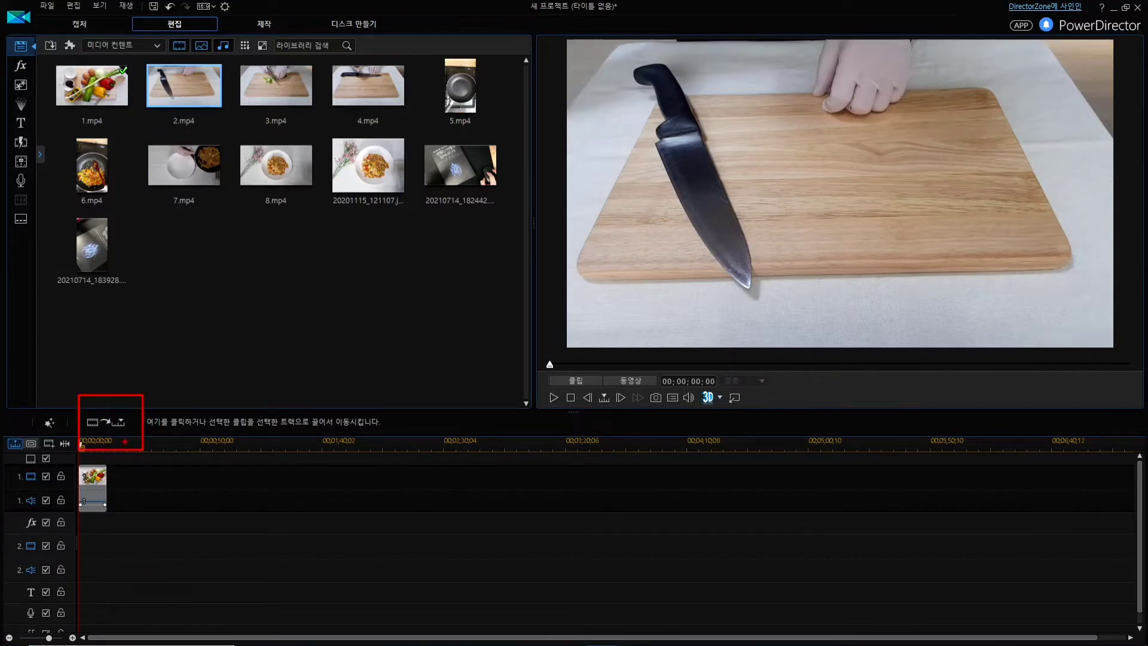
{"action": "left_click", "coordinate": [120, 421]}
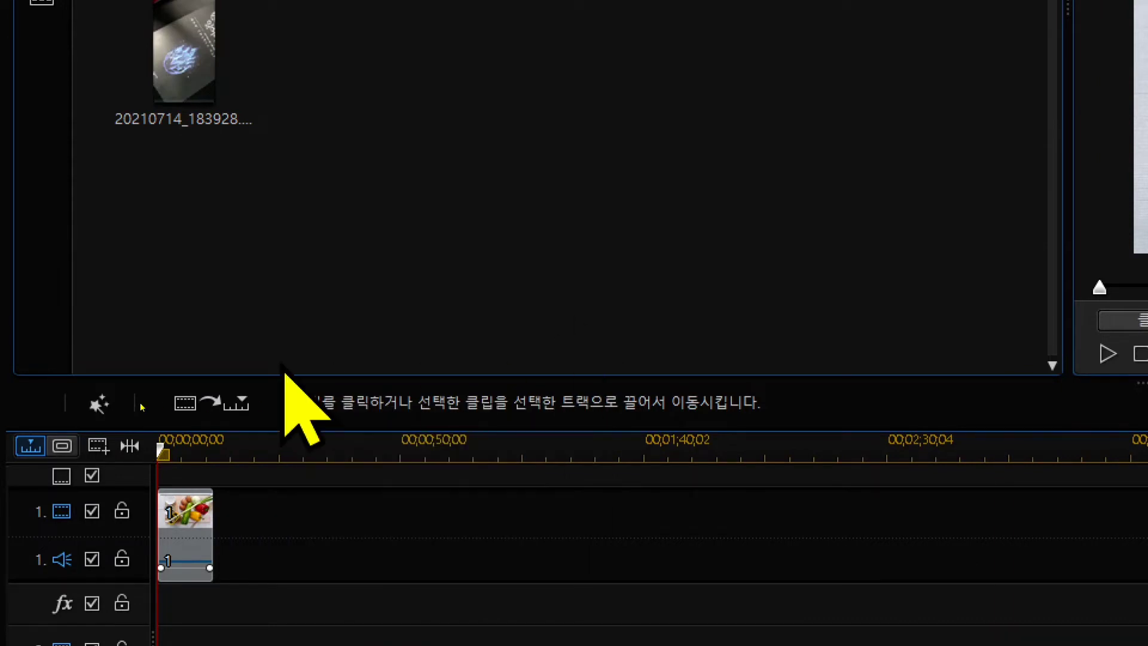
{"action": "left_click_drag", "start_coordinate": [289, 409], "coordinate": [269, 474]}
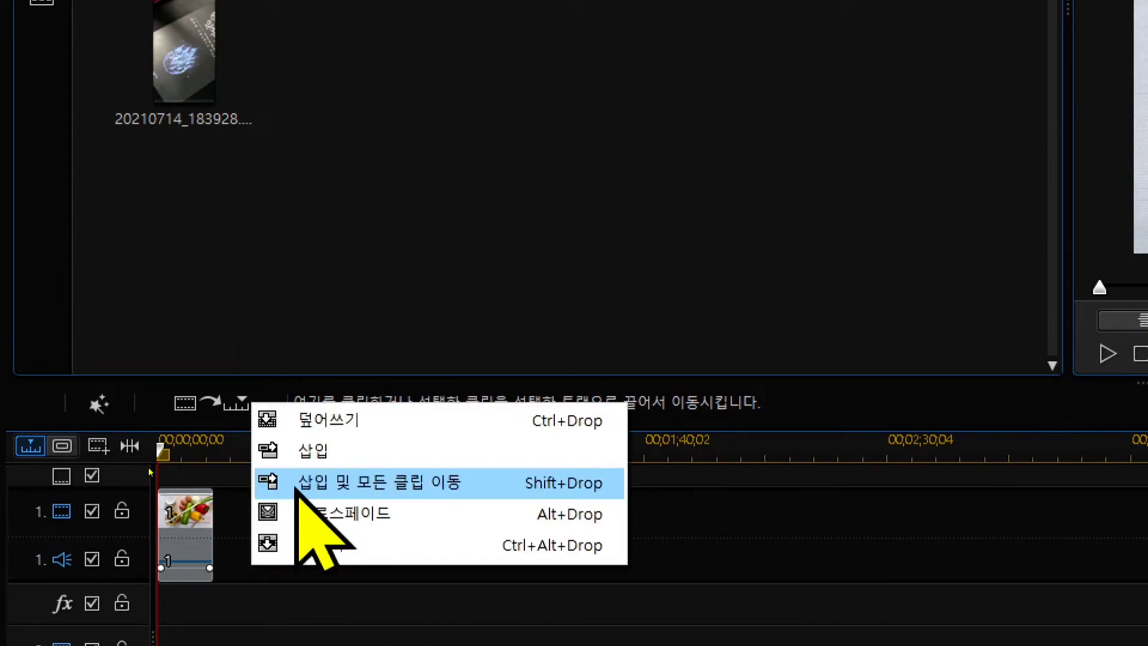
{"action": "left_click", "coordinate": [281, 454]}
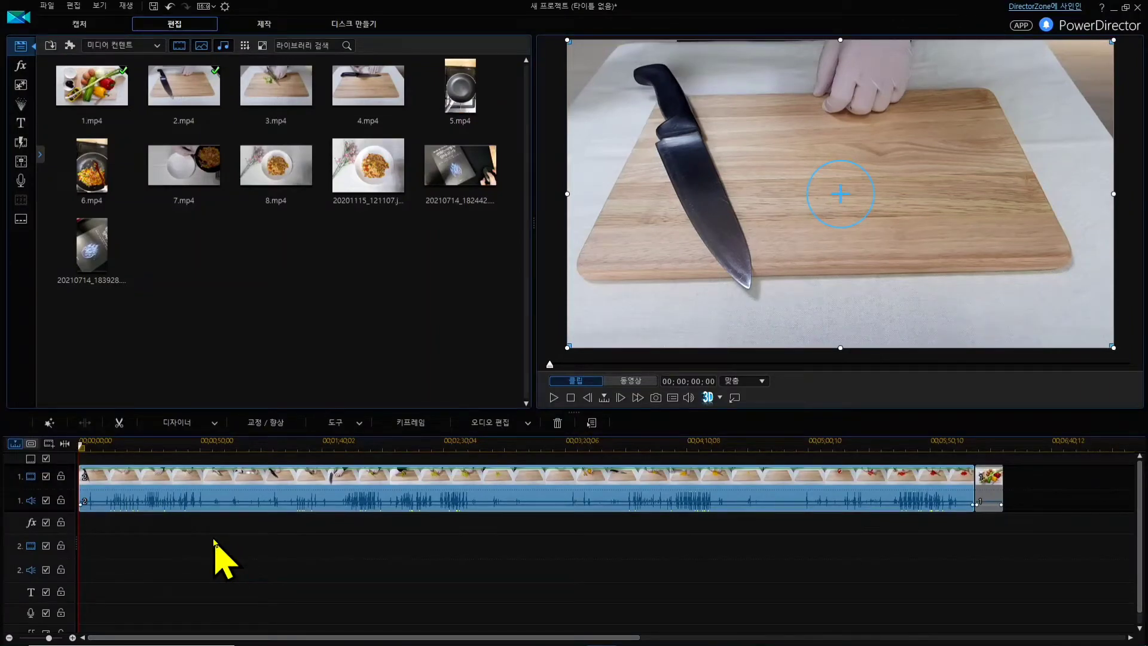
{"action": "key", "text": "Delete"}
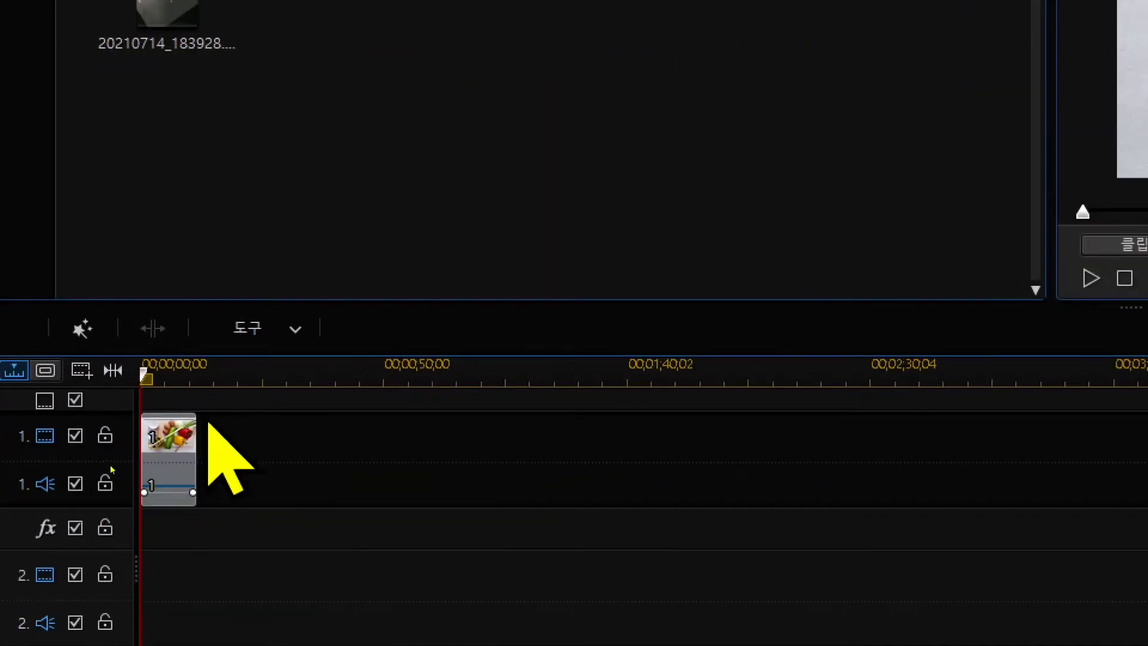
Place the playhead at the end of 1.mp4 and insert the clip 2.mp4 there on video track 1
{"action": "left_click", "coordinate": [198, 362]}
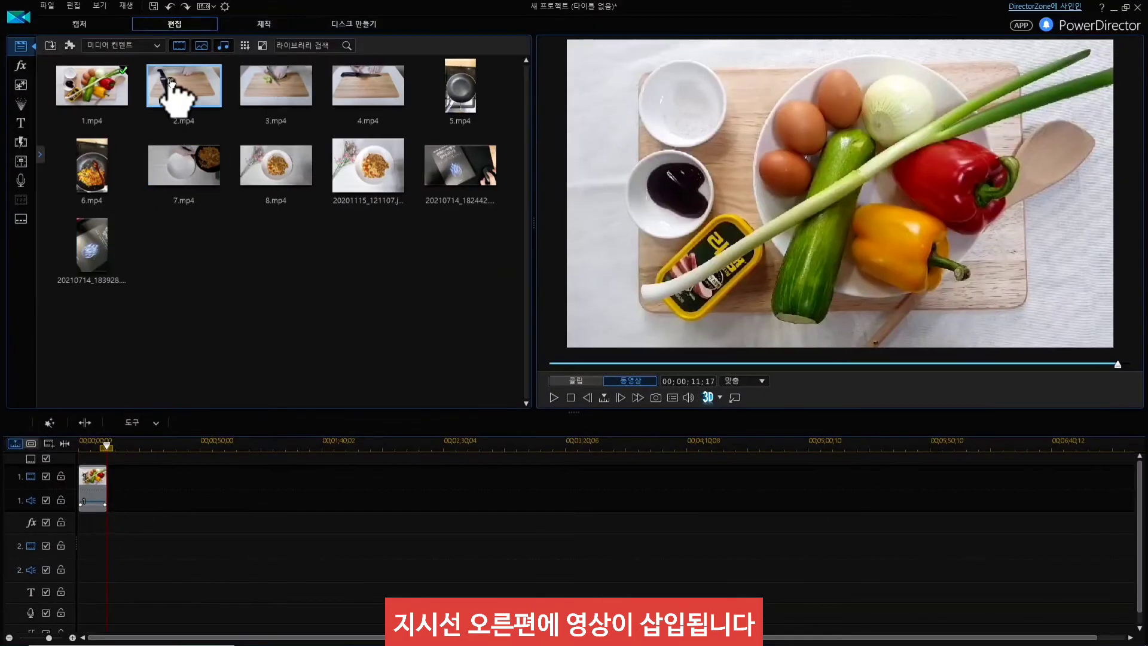
{"action": "left_click", "coordinate": [167, 97]}
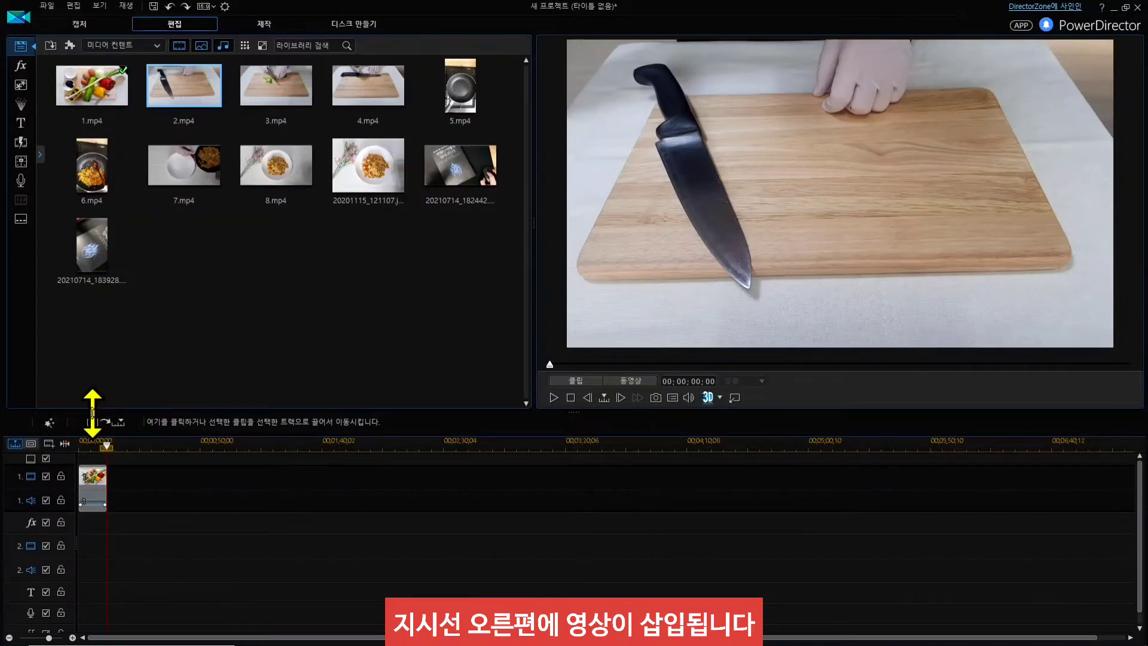
{"action": "left_click", "coordinate": [120, 422]}
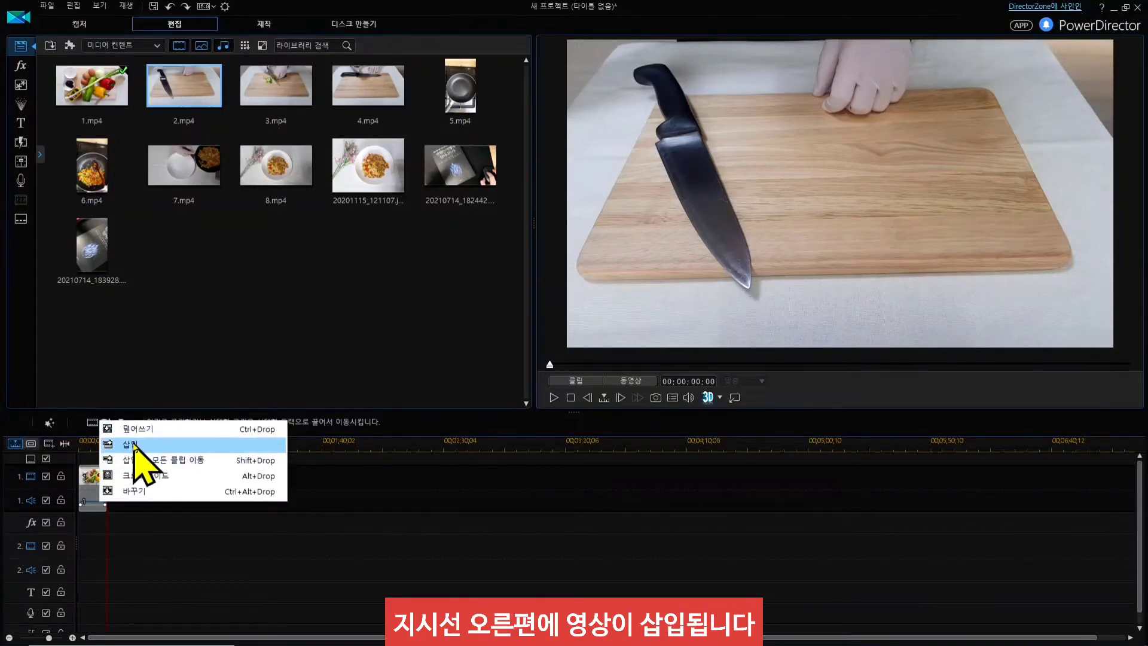
{"action": "left_click", "coordinate": [307, 474]}
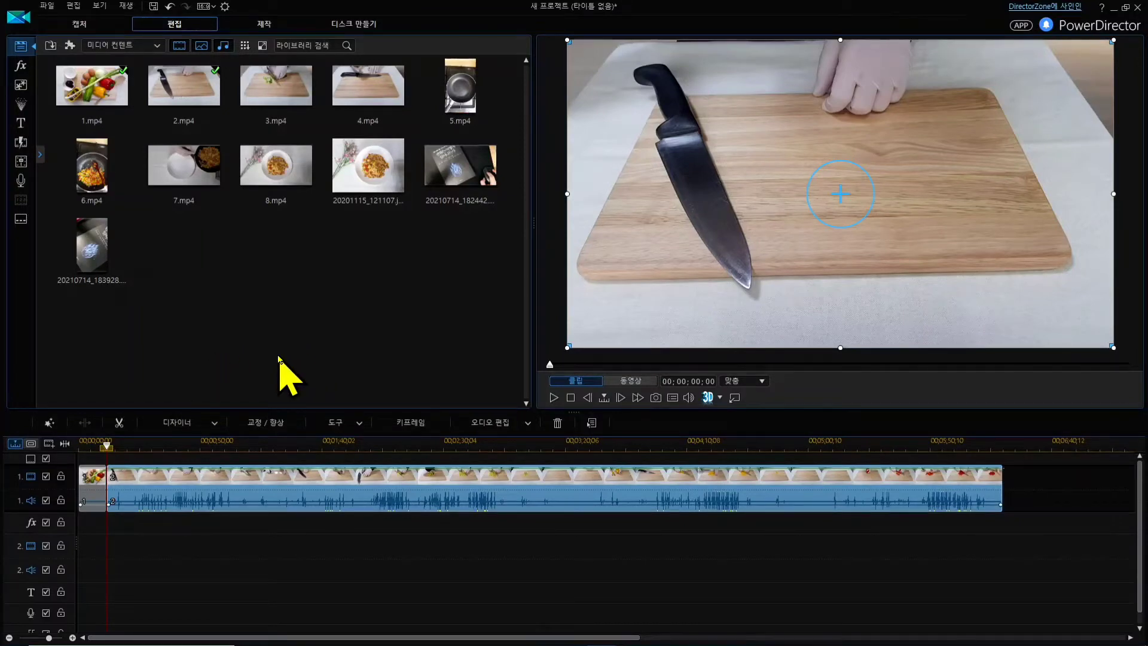
Add the clip 3.mp4 to video track 1 directly after 2.mp4
{"action": "left_click", "coordinate": [299, 303]}
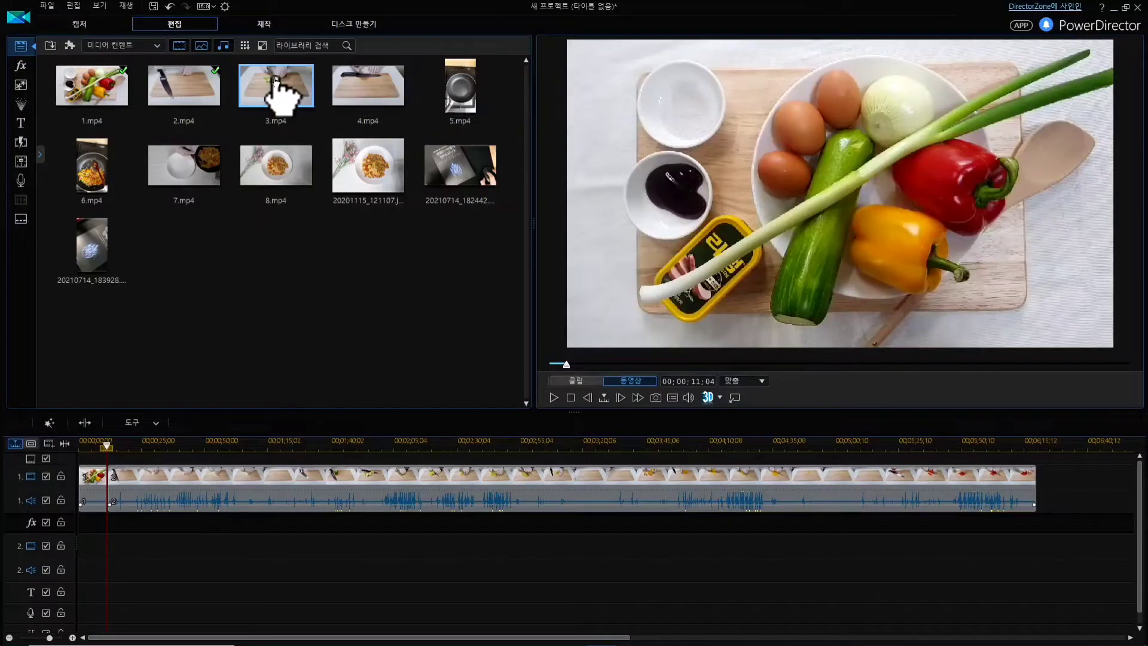
{"action": "mouse_move", "coordinate": [276, 83]}
{"action": "left_mouse_down"}
{"action": "mouse_move", "coordinate": [311, 191]}
{"action": "mouse_move", "coordinate": [643, 390]}
{"action": "mouse_move", "coordinate": [1038, 481]}
{"action": "mouse_move", "coordinate": [1042, 508]}
{"action": "left_mouse_up"}
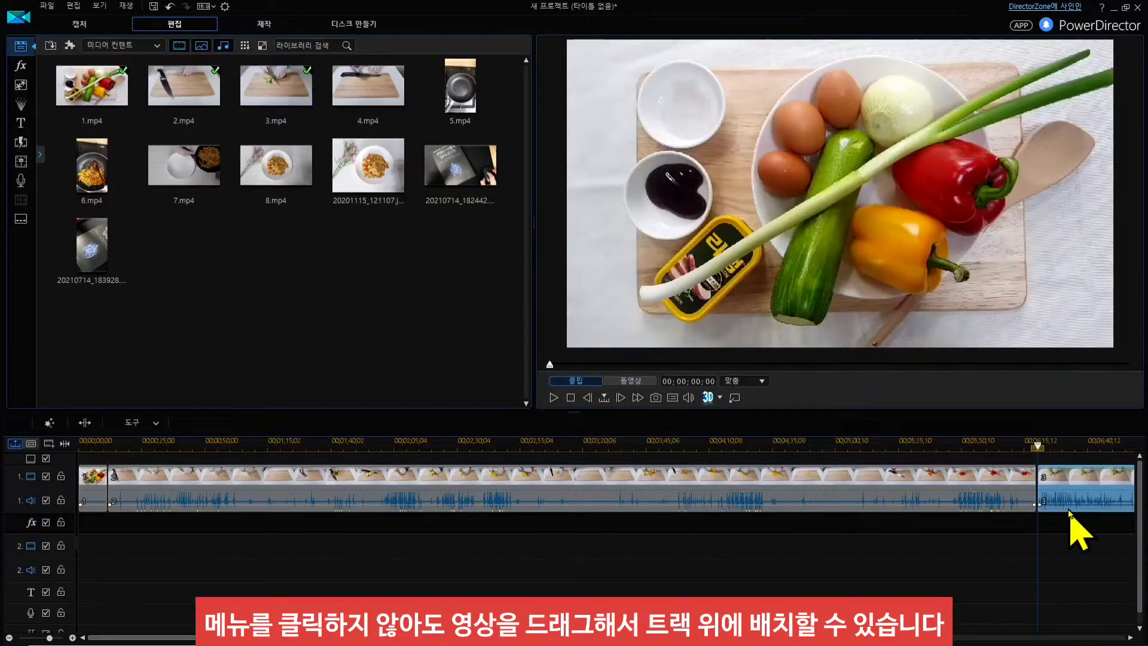
{"action": "left_click", "coordinate": [1069, 511]}
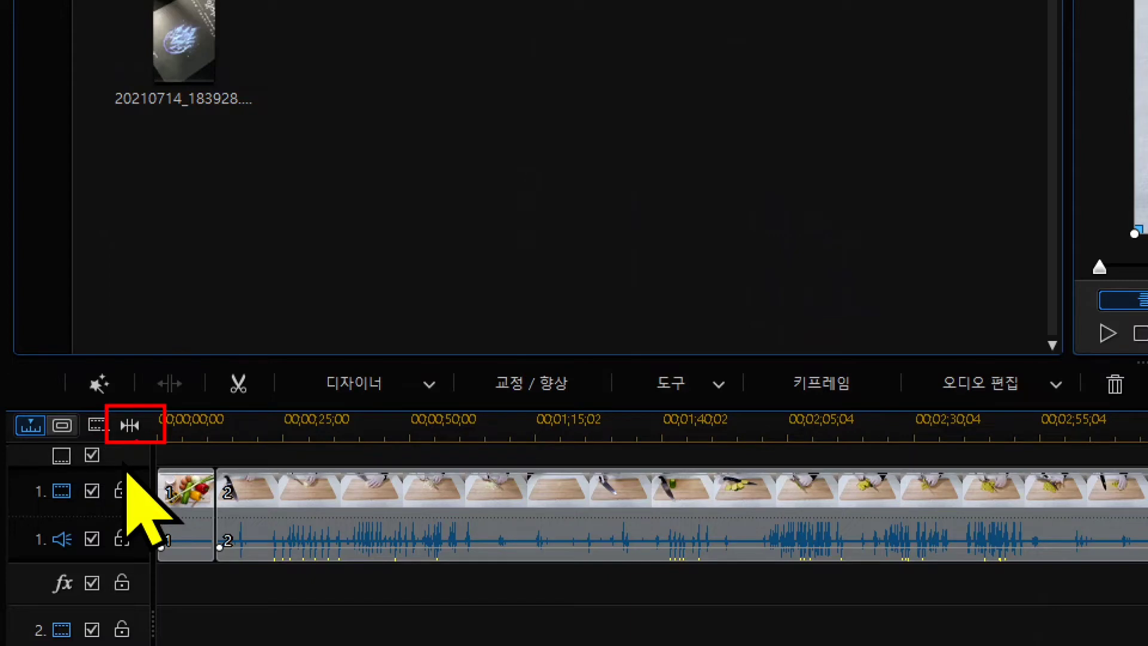
Select the clips 4.mp4 to 8.mp4 in the media library and place them together after 3.mp4 on video track 1
{"action": "left_click", "coordinate": [130, 426]}
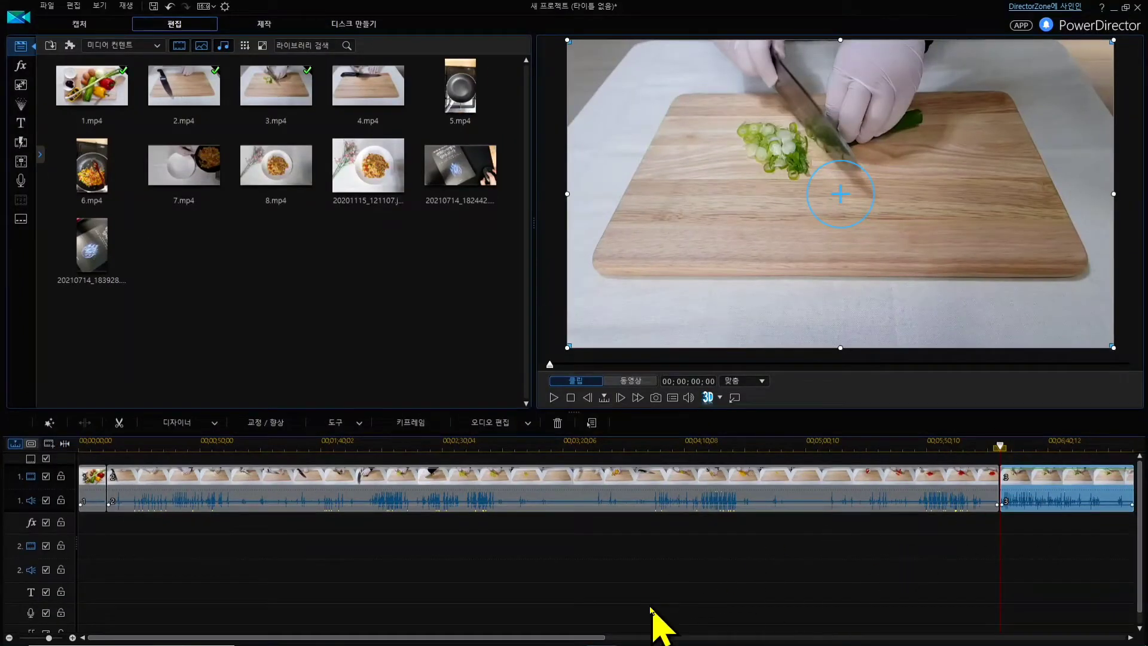
{"action": "left_click_drag", "start_coordinate": [598, 637], "coordinate": [418, 619]}
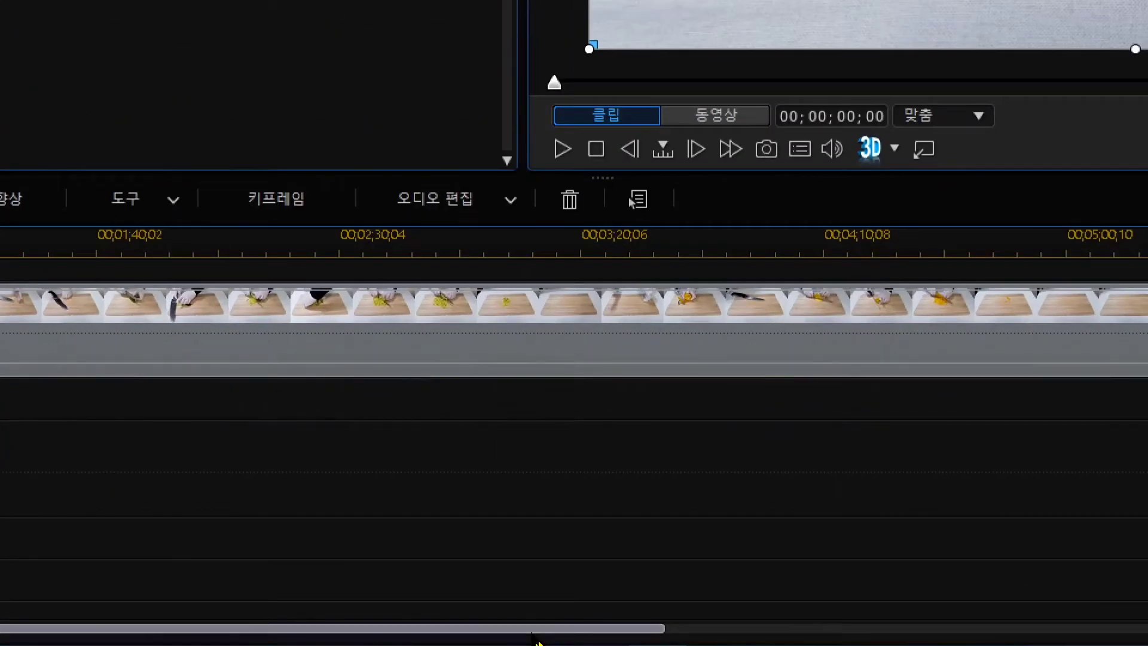
{"action": "left_click_drag", "start_coordinate": [537, 643], "coordinate": [1019, 639]}
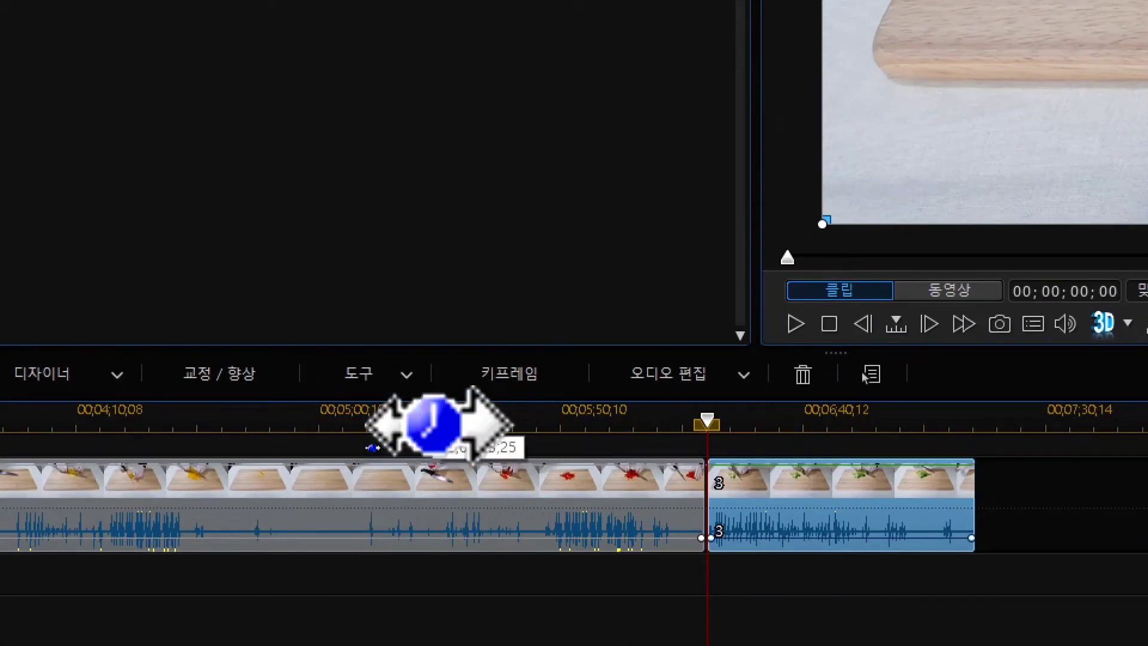
{"action": "left_click_drag", "start_coordinate": [368, 447], "coordinate": [230, 453]}
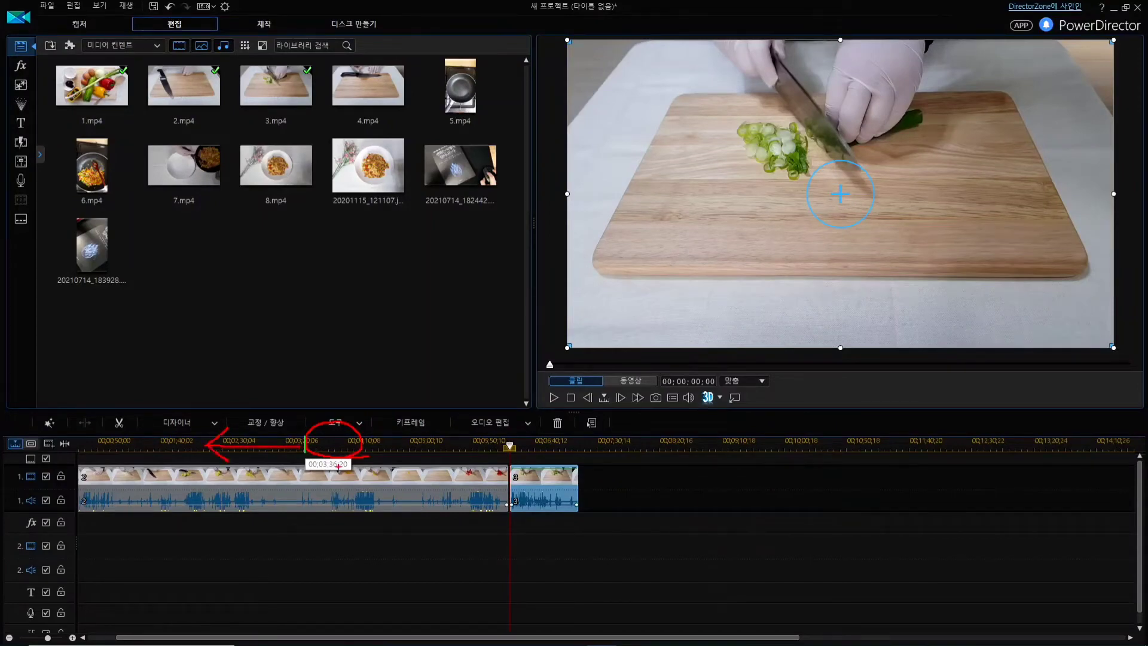
{"action": "mouse_move", "coordinate": [359, 444]}
{"action": "left_mouse_down"}
{"action": "mouse_move", "coordinate": [263, 451]}
{"action": "mouse_move", "coordinate": [346, 446]}
{"action": "mouse_move", "coordinate": [323, 446]}
{"action": "left_mouse_up"}
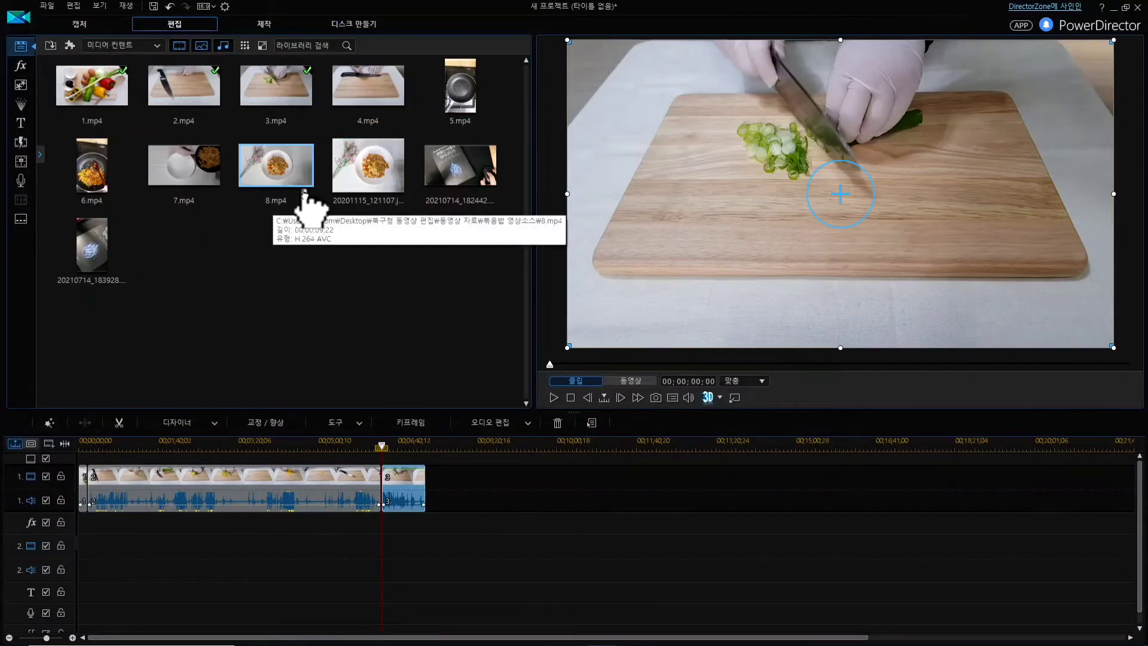
{"action": "left_click", "coordinate": [366, 96]}
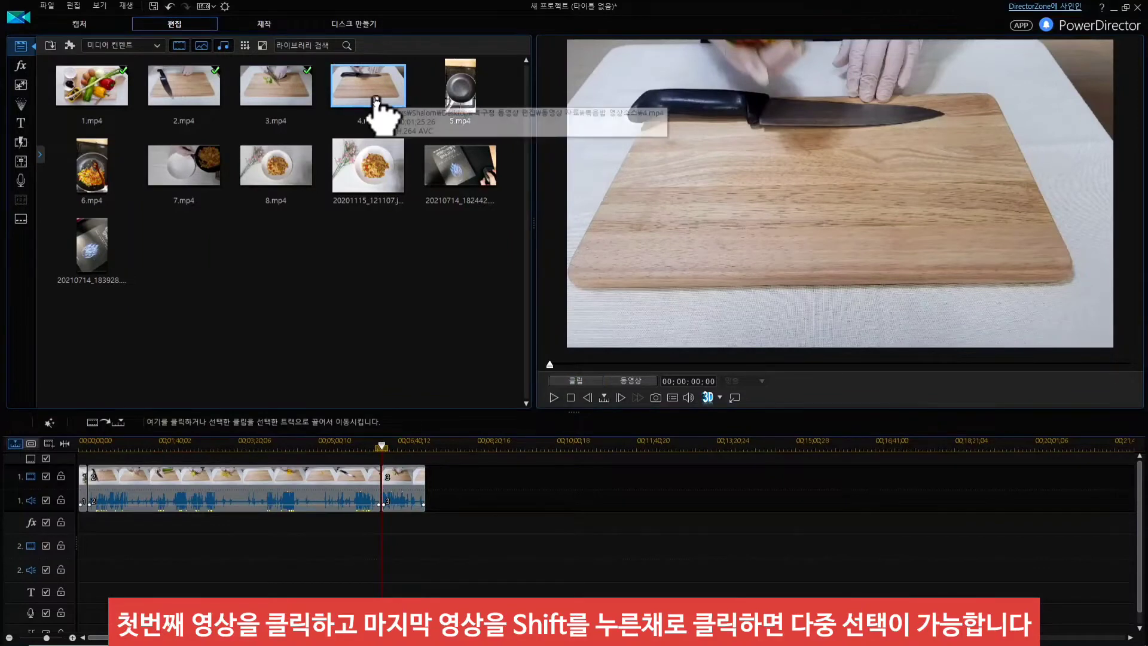
{"action": "left_click", "coordinate": [280, 173], "text": "shift"}
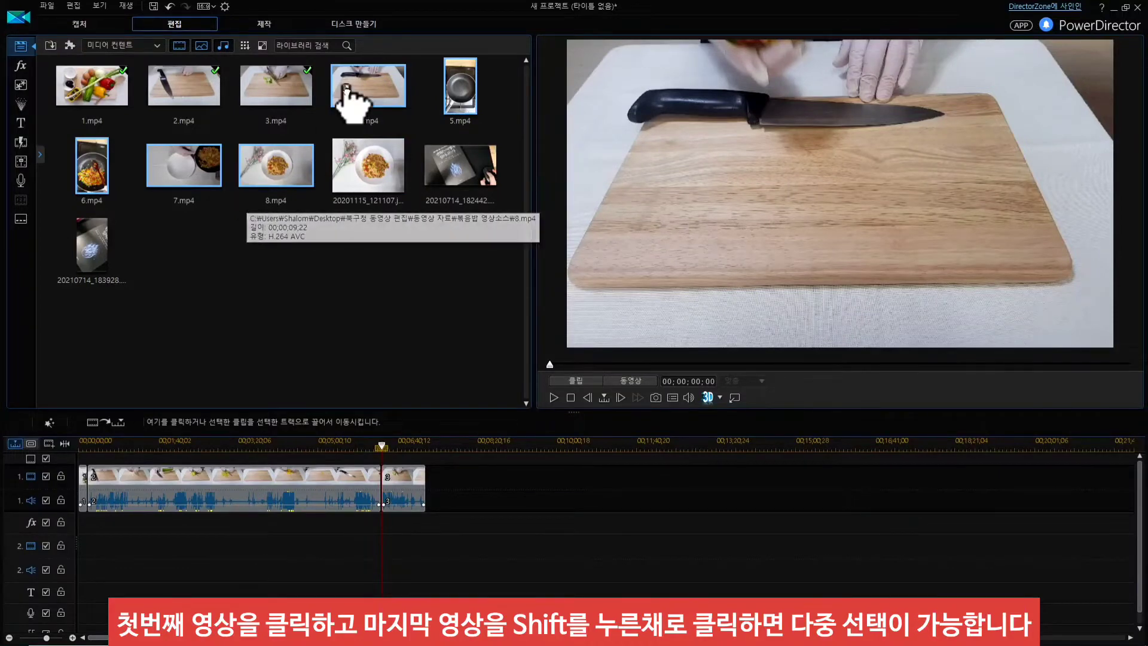
{"action": "left_click_drag", "start_coordinate": [367, 84], "coordinate": [712, 564]}
{"action": "left_click", "coordinate": [707, 550]}
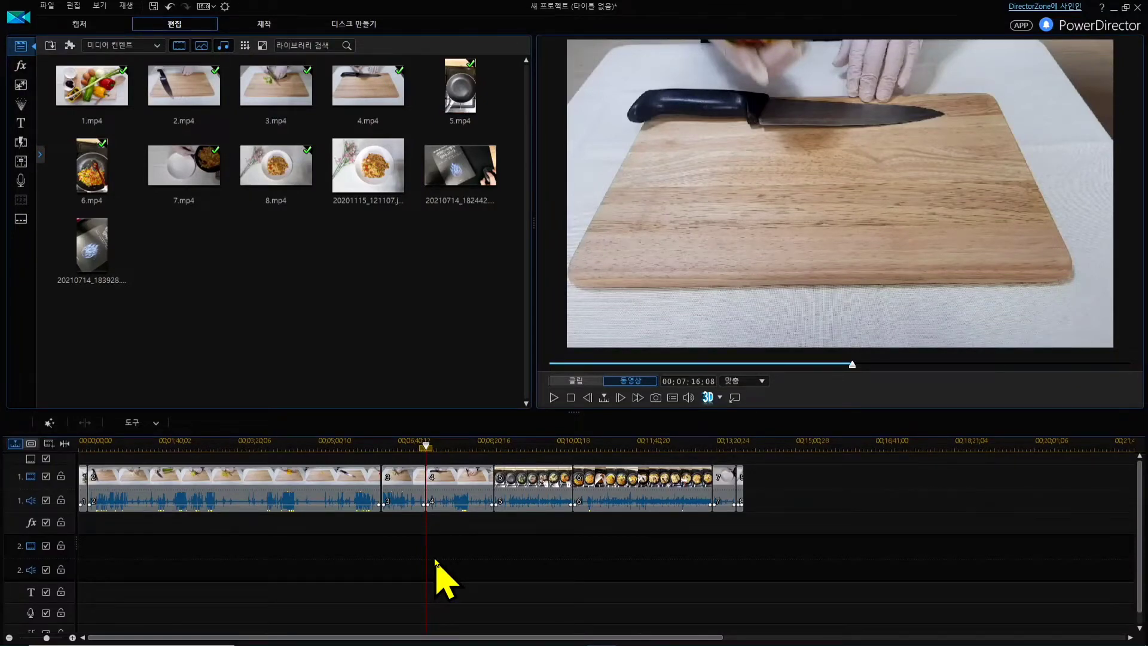
Open the trim window for clip 3 on the timeline, view the multi-trim mode and choose single trim
{"action": "scroll", "coordinate": [560, 532], "scroll_direction": "up", "scroll_amount": 1}
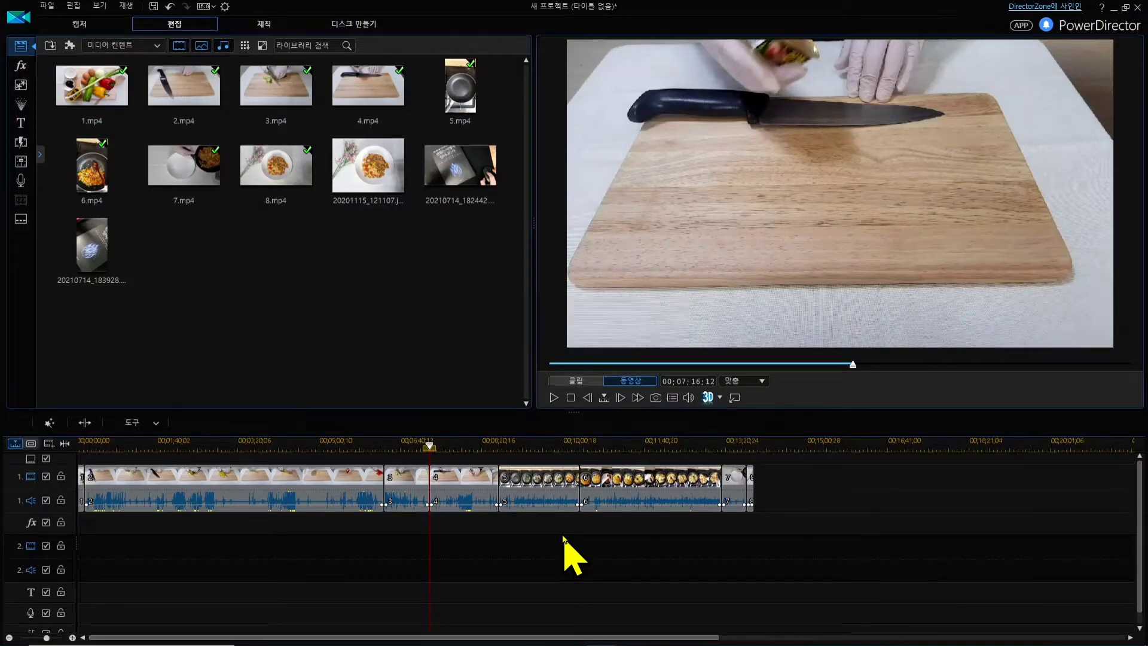
{"action": "left_click", "coordinate": [402, 502]}
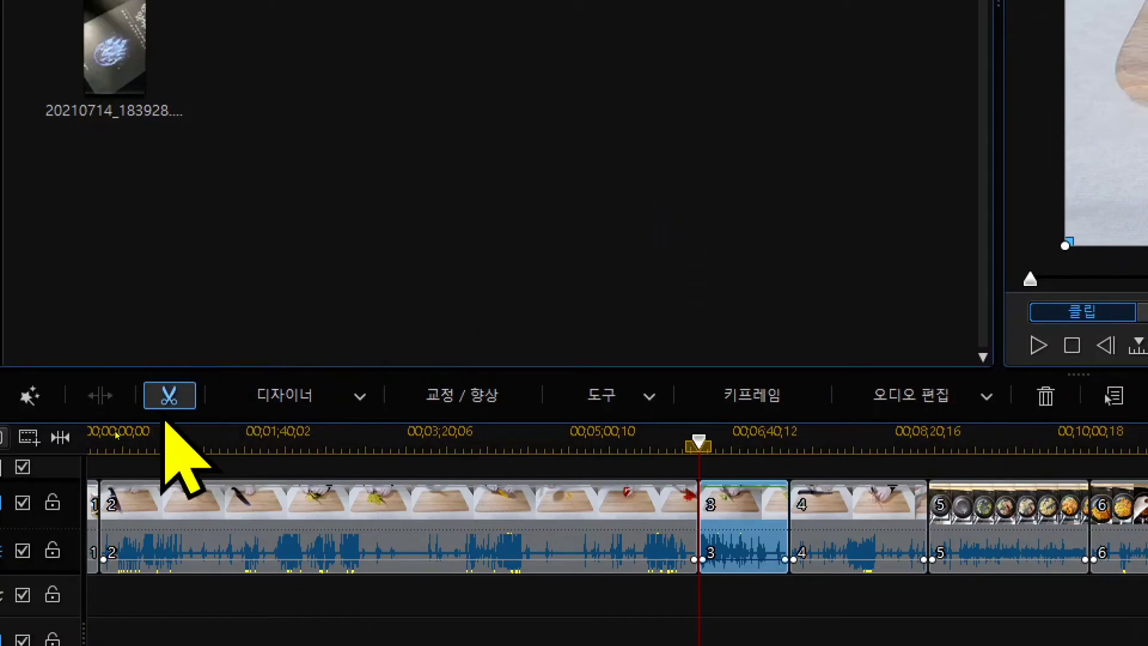
{"action": "left_click", "coordinate": [179, 417]}
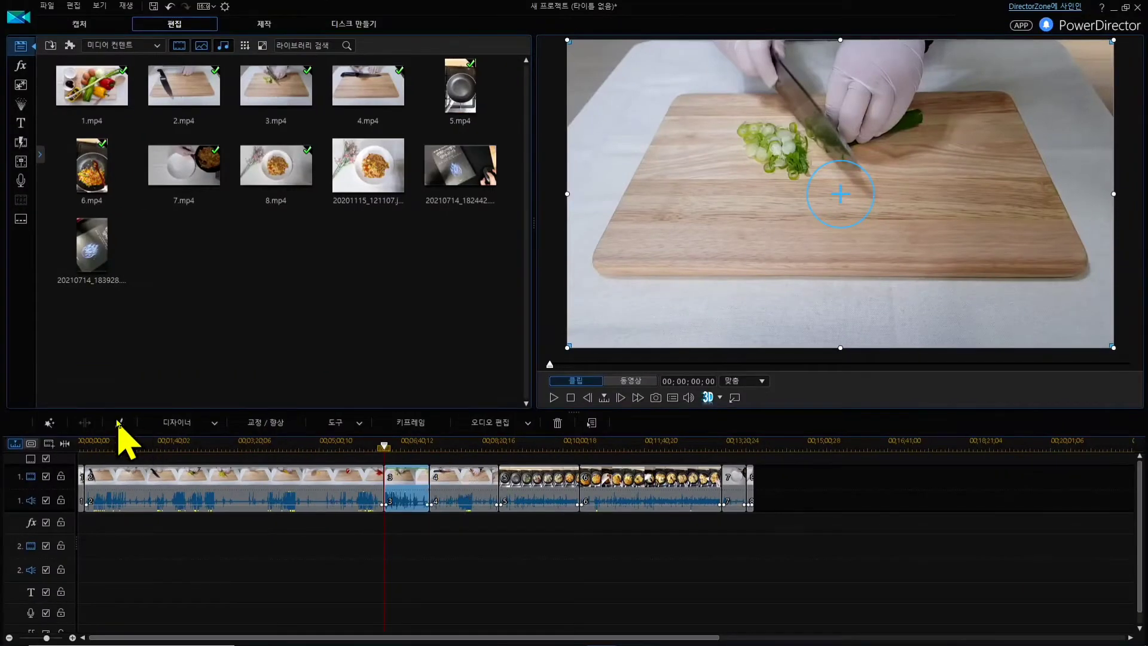
{"action": "left_click", "coordinate": [169, 395]}
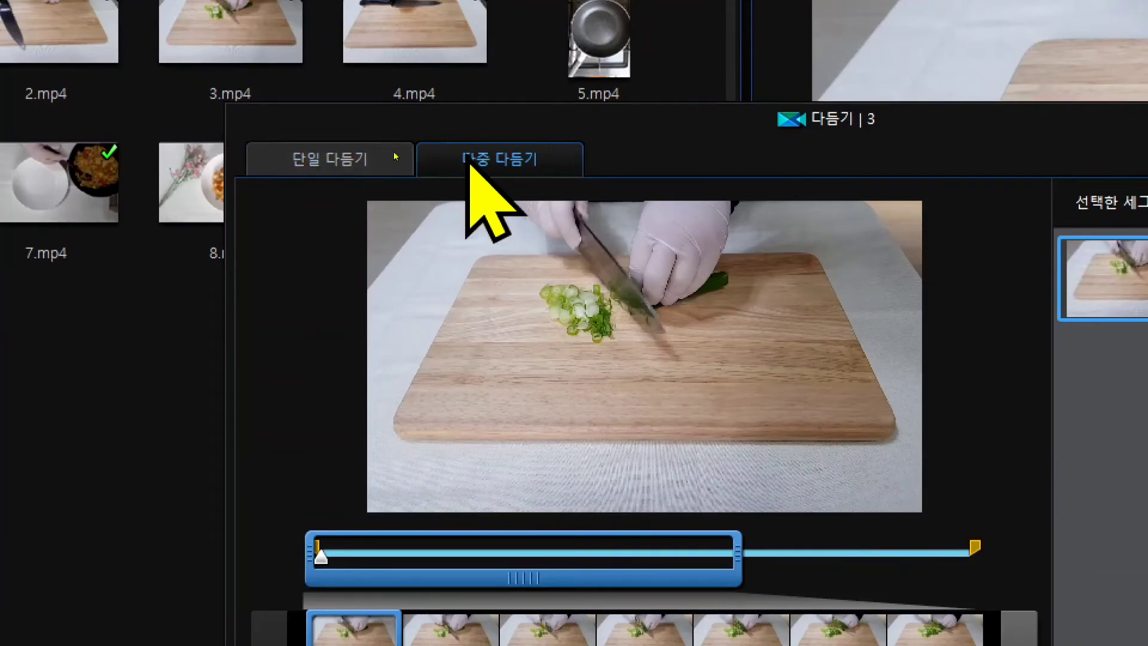
{"action": "left_click", "coordinate": [343, 161]}
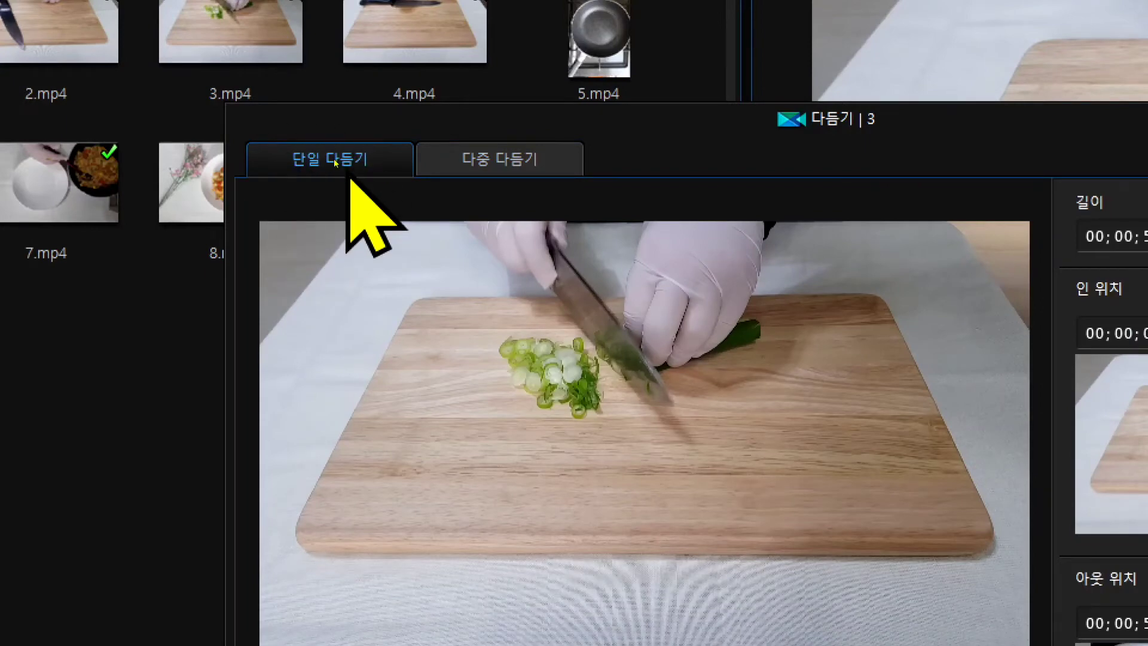
{"action": "left_click", "coordinate": [437, 164]}
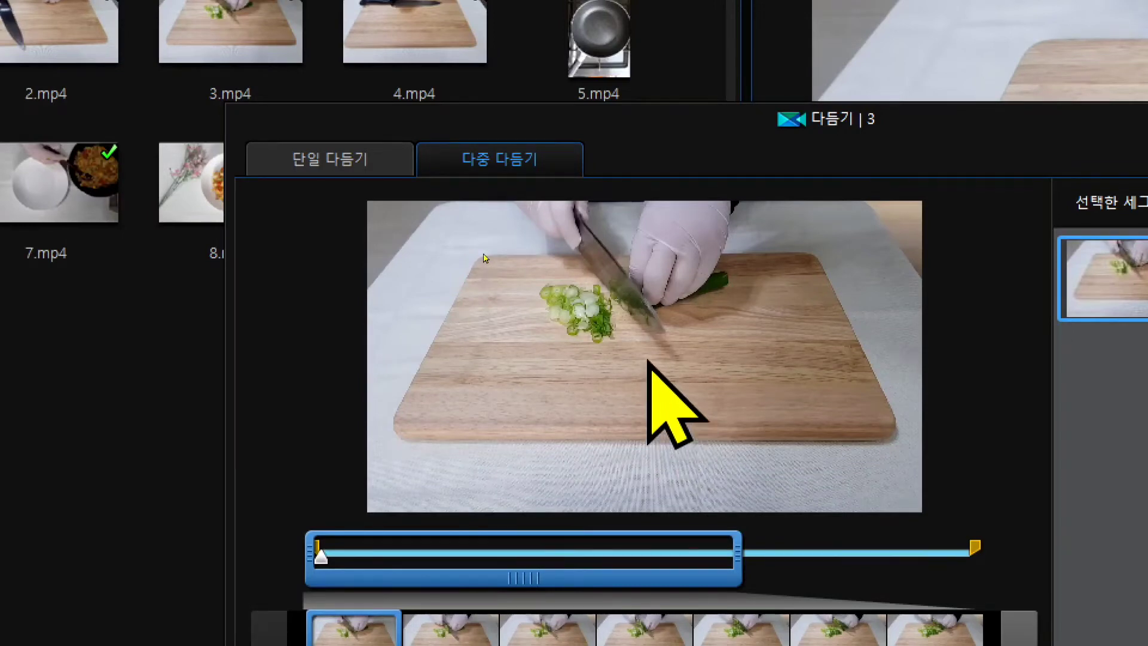
{"action": "left_click", "coordinate": [329, 158]}
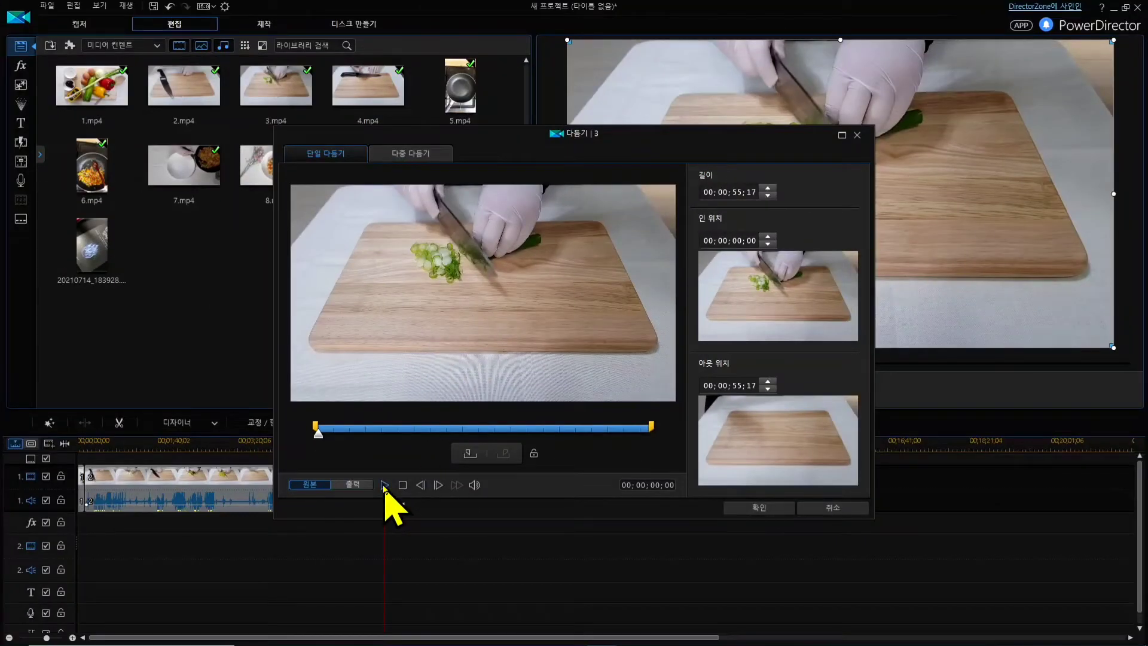
Preview clip 3 in the trim window and mark its in position at 00;00;00;00 and out position at 00;00;32;26
{"action": "left_click", "coordinate": [385, 485]}
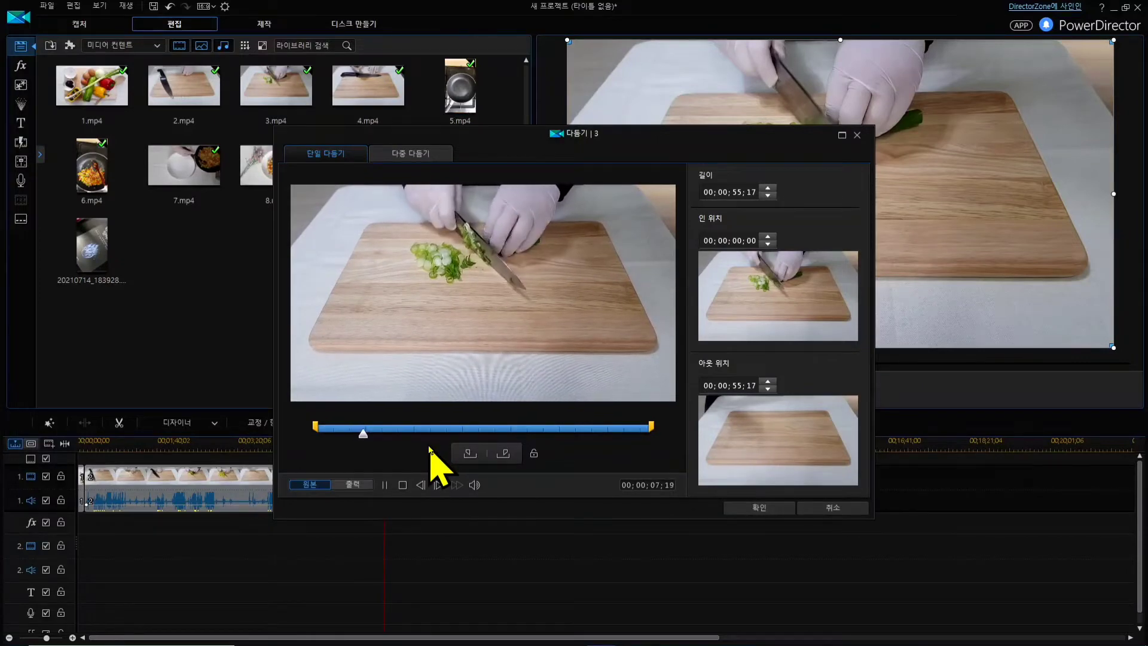
{"action": "left_click_drag", "start_coordinate": [375, 439], "coordinate": [546, 461]}
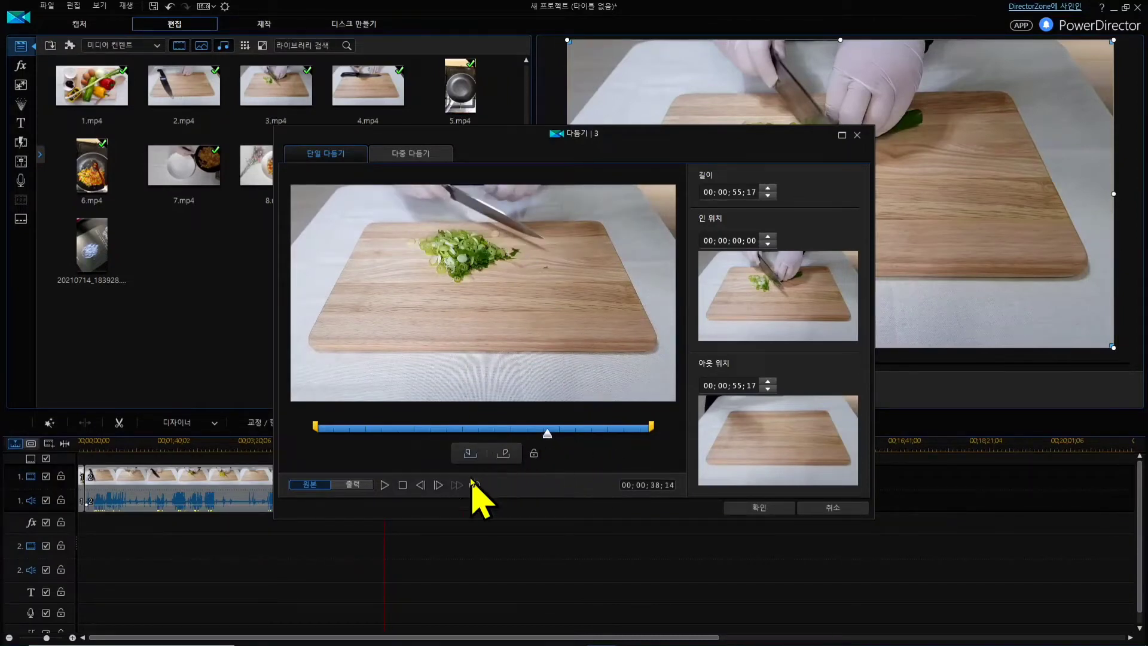
{"action": "left_click", "coordinate": [386, 485]}
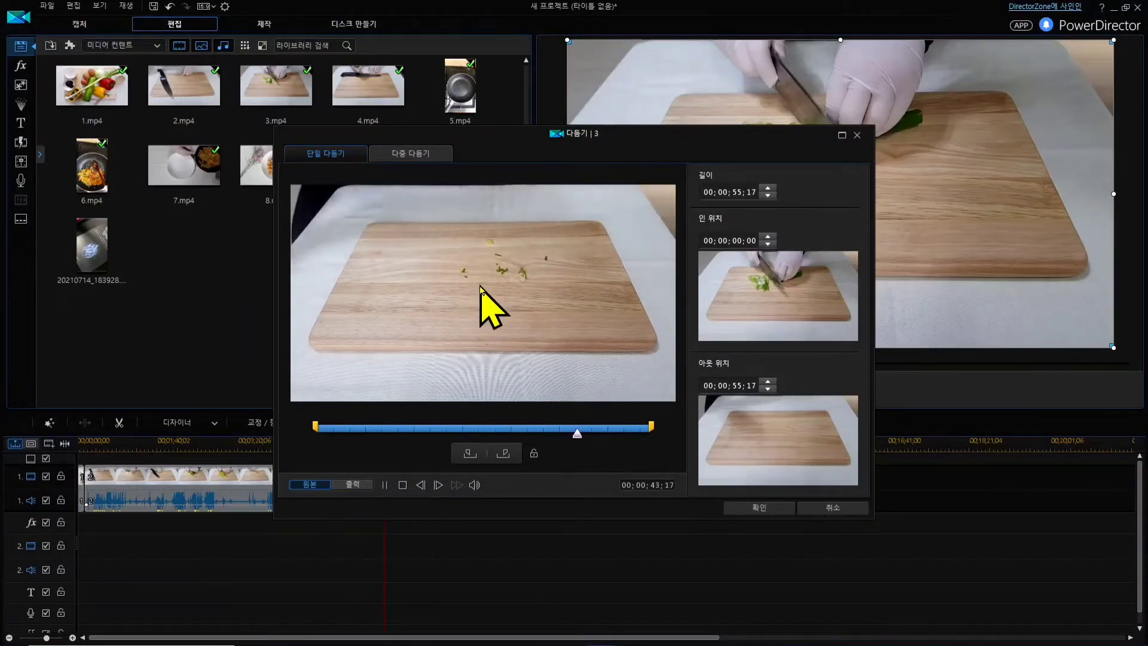
{"action": "key", "text": "space"}
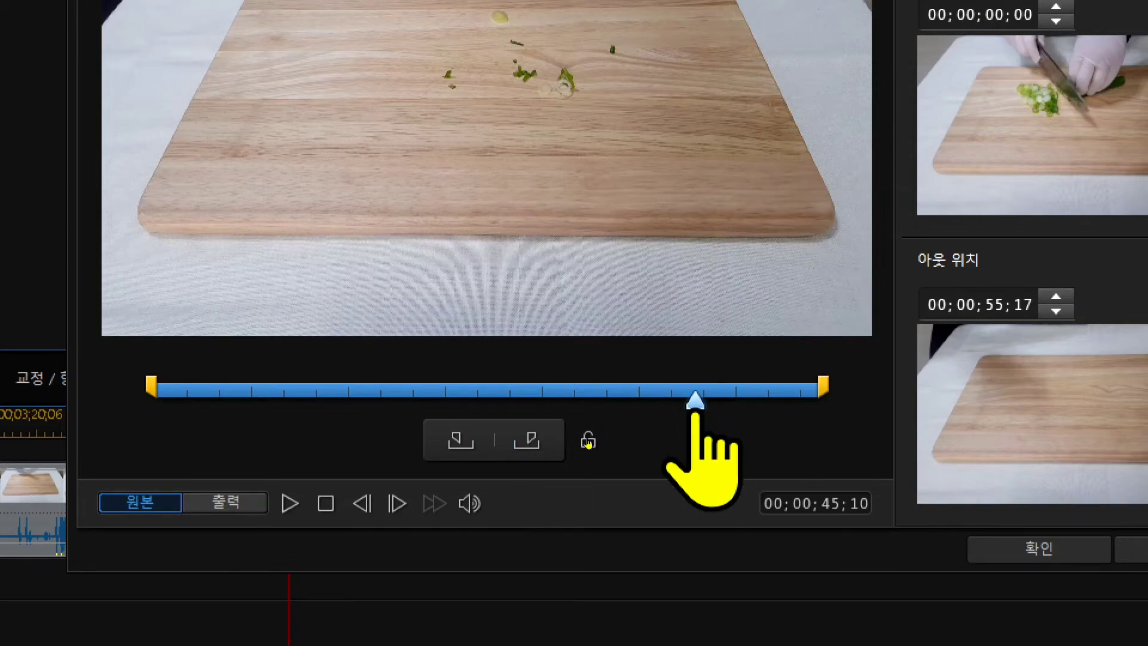
{"action": "left_click_drag", "start_coordinate": [694, 401], "coordinate": [154, 400]}
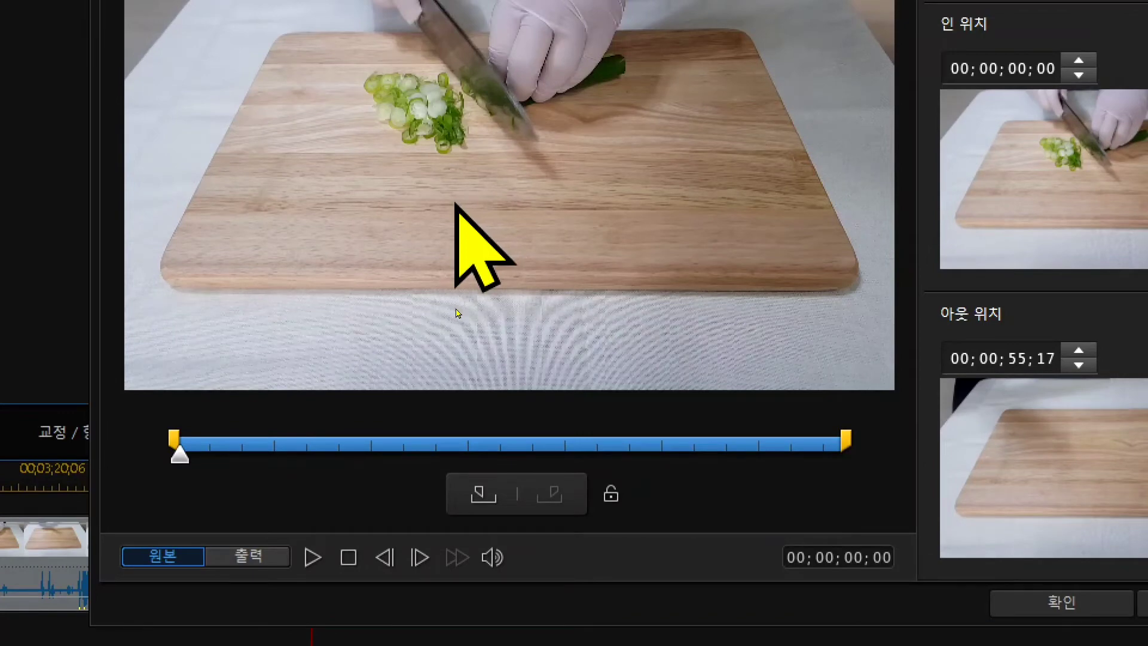
{"action": "left_click", "coordinate": [484, 494]}
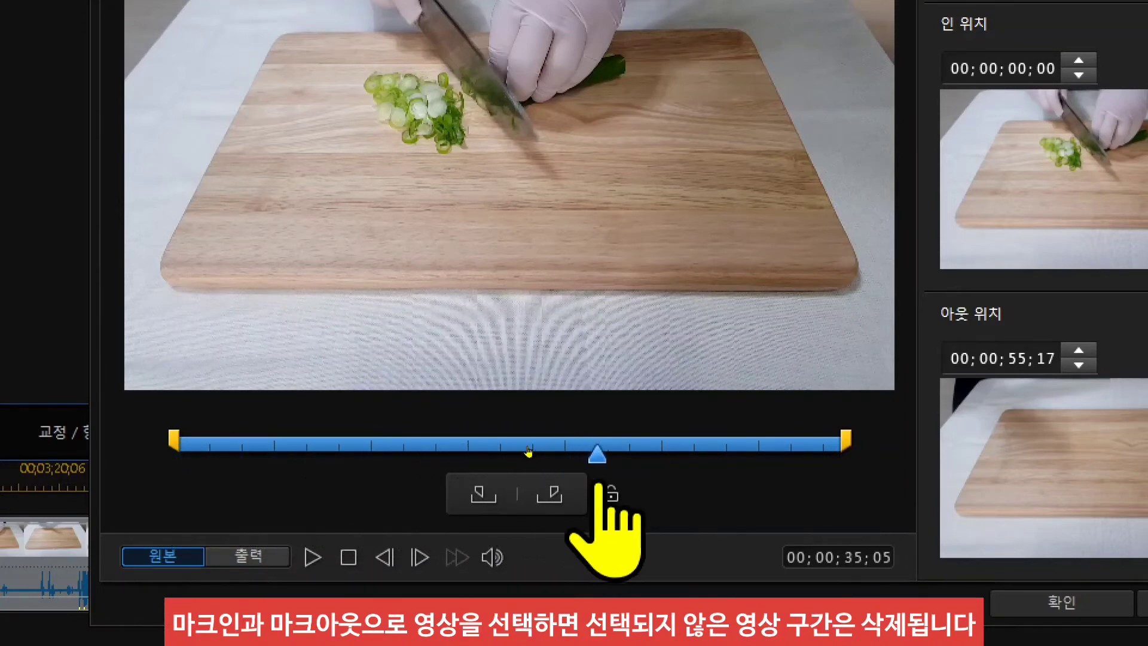
{"action": "left_click_drag", "start_coordinate": [618, 458], "coordinate": [571, 457]}
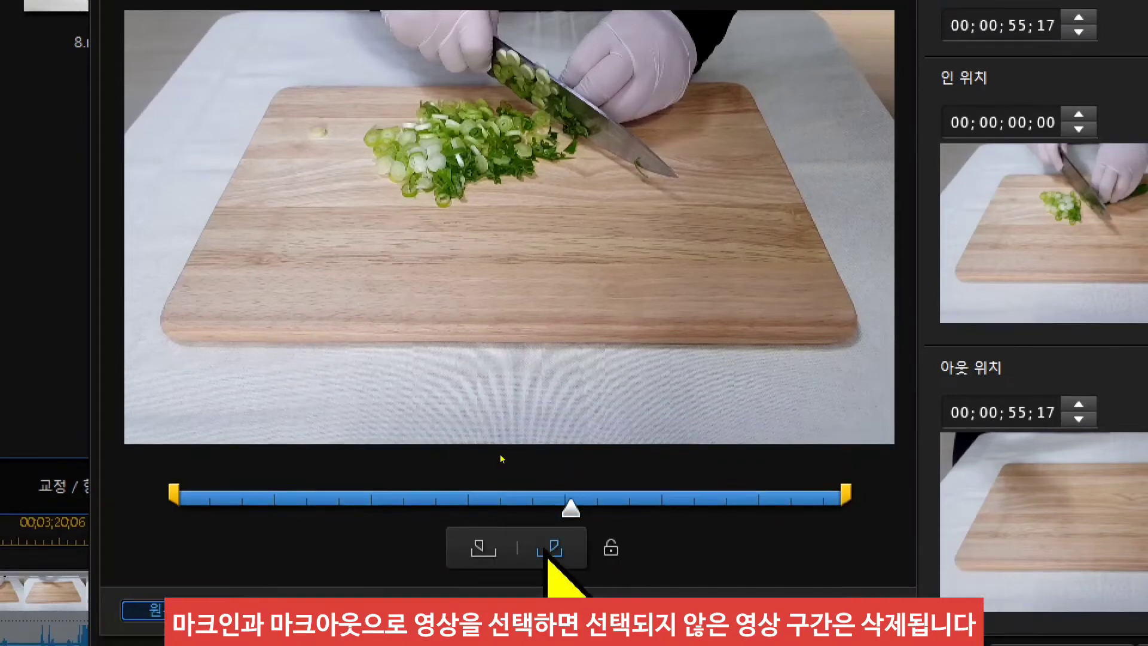
{"action": "left_click", "coordinate": [549, 547]}
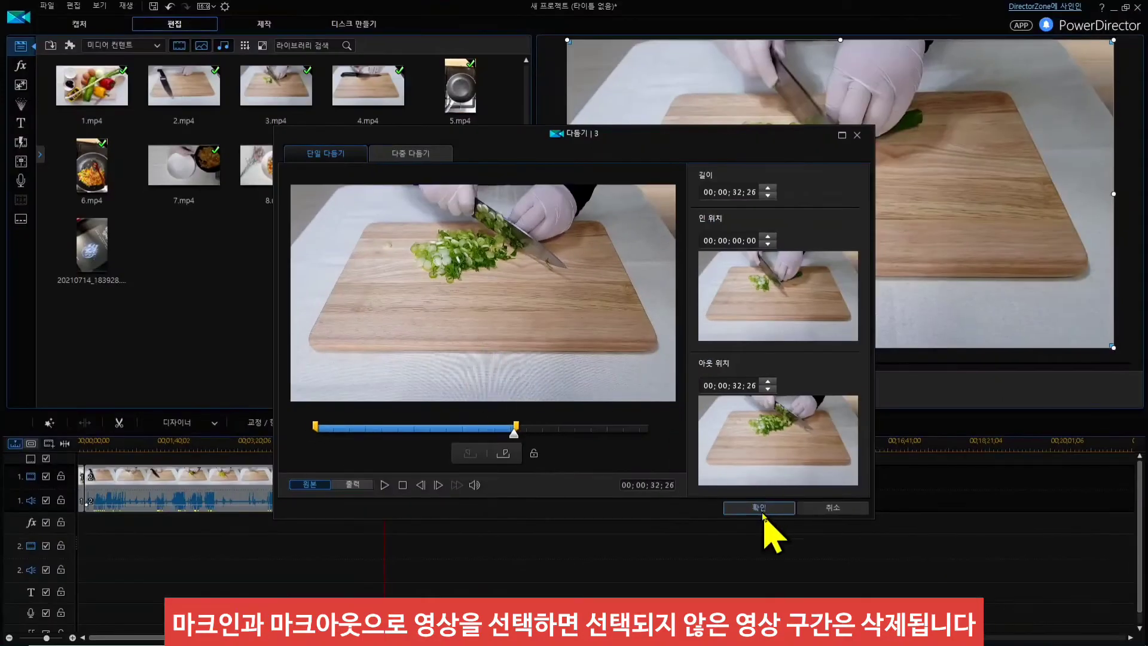
Apply the trim to clip 3 and play the timeline from clip 3 into clip 4 to check the cut
{"action": "left_click", "coordinate": [757, 515]}
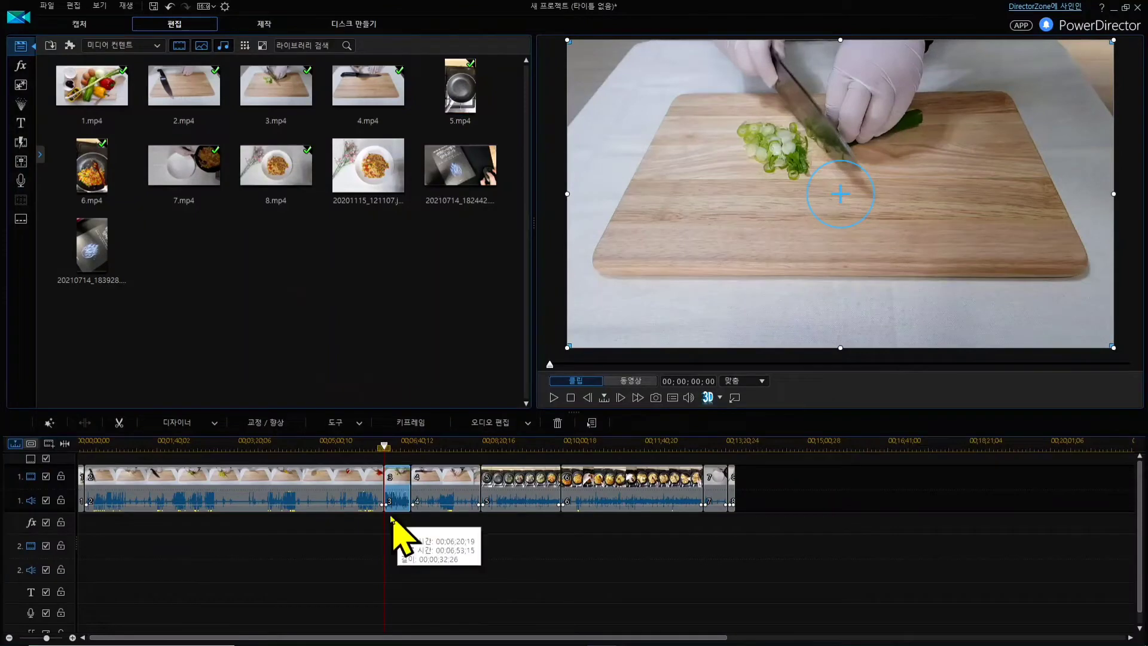
{"action": "left_click", "coordinate": [554, 398]}
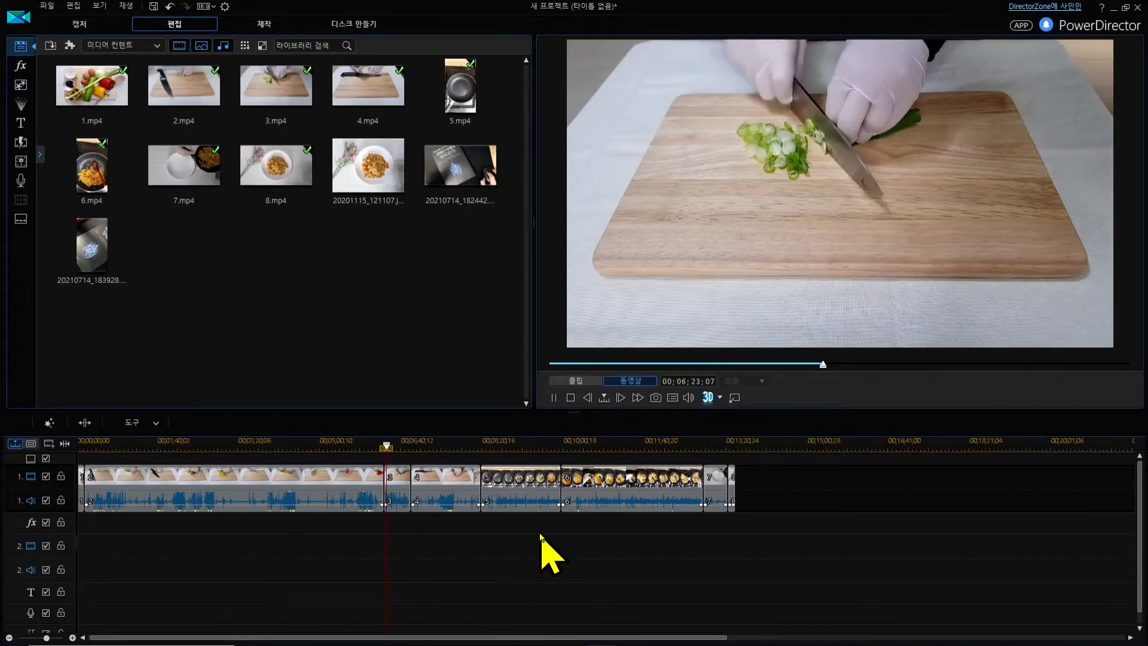
{"action": "left_click", "coordinate": [398, 443]}
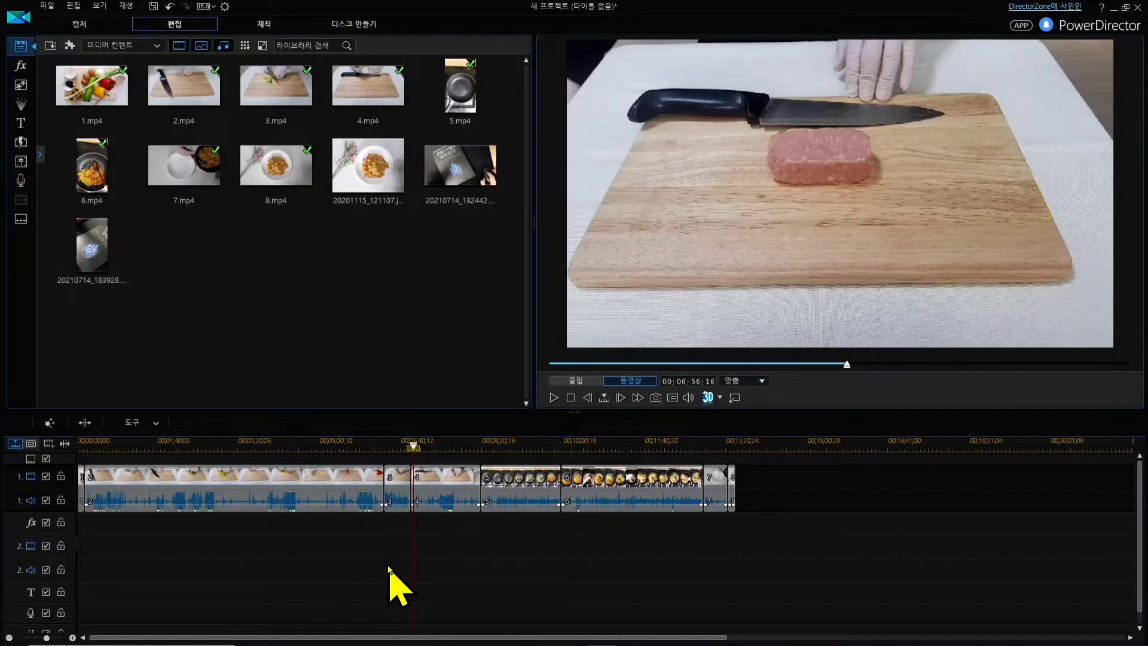
Scrub and play through clip 2 on the timeline, from the onion to the empty board, to examine which sections need cutting
{"action": "left_click", "coordinate": [139, 482]}
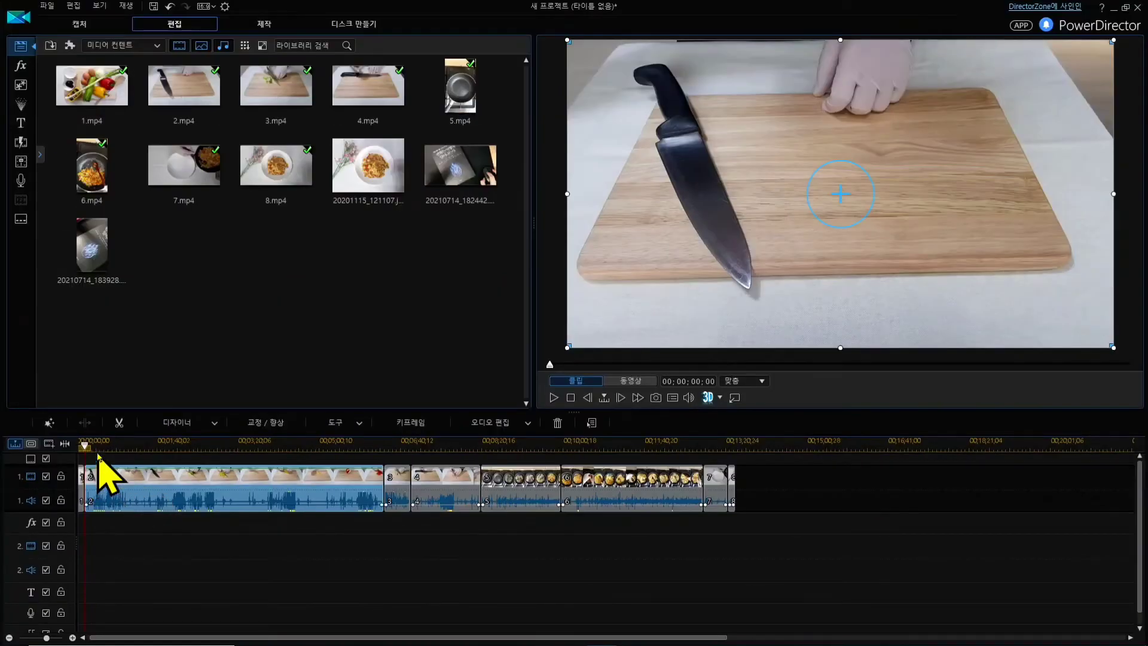
{"action": "left_click", "coordinate": [113, 352]}
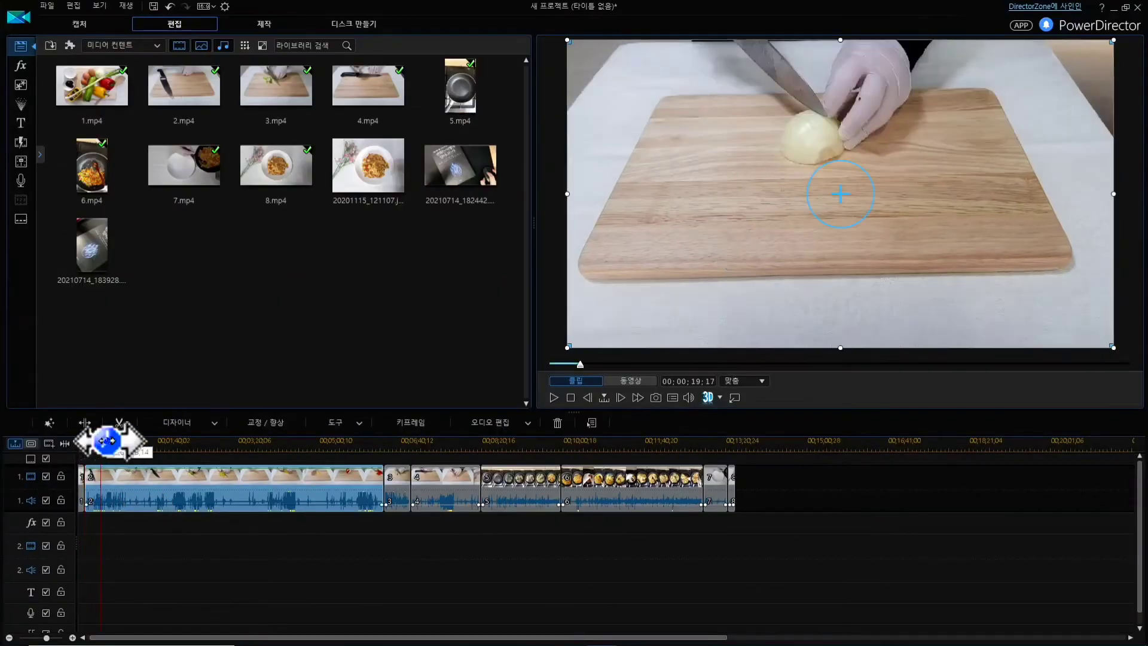
{"action": "left_click_drag", "start_coordinate": [108, 440], "coordinate": [130, 445]}
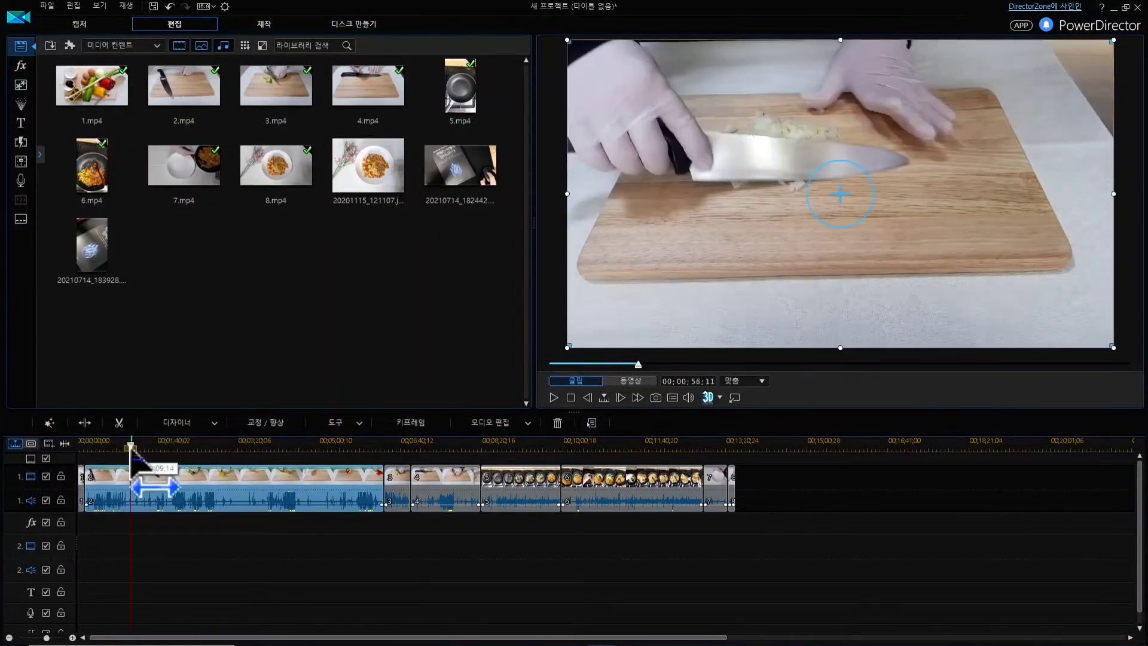
{"action": "left_click", "coordinate": [554, 398]}
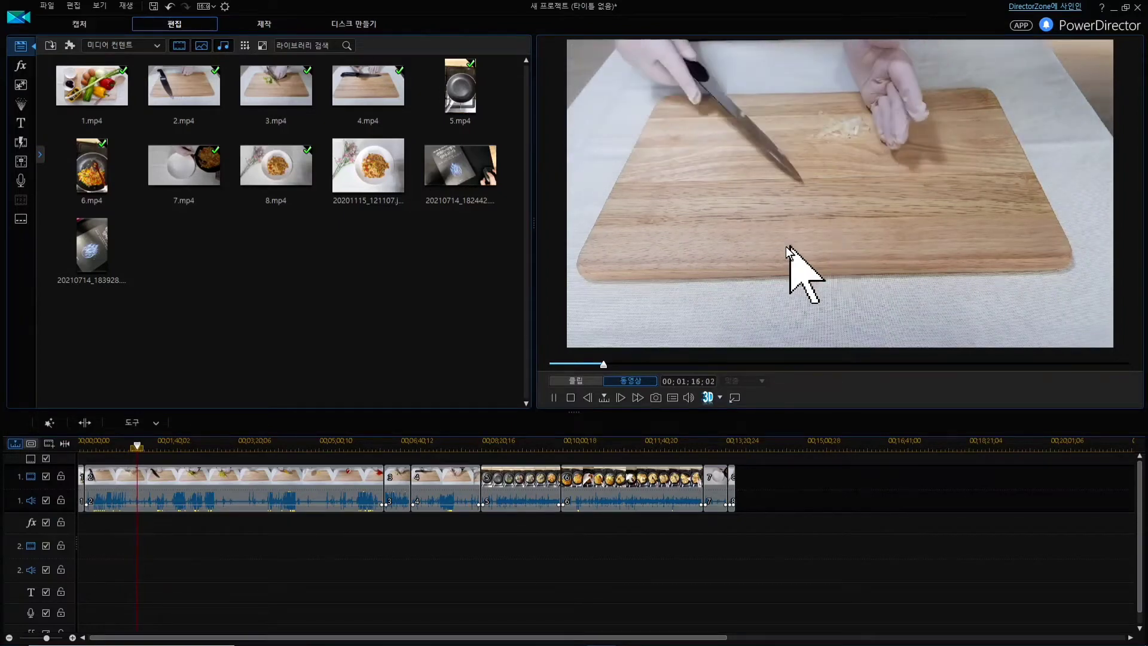
{"action": "left_click", "coordinate": [147, 448]}
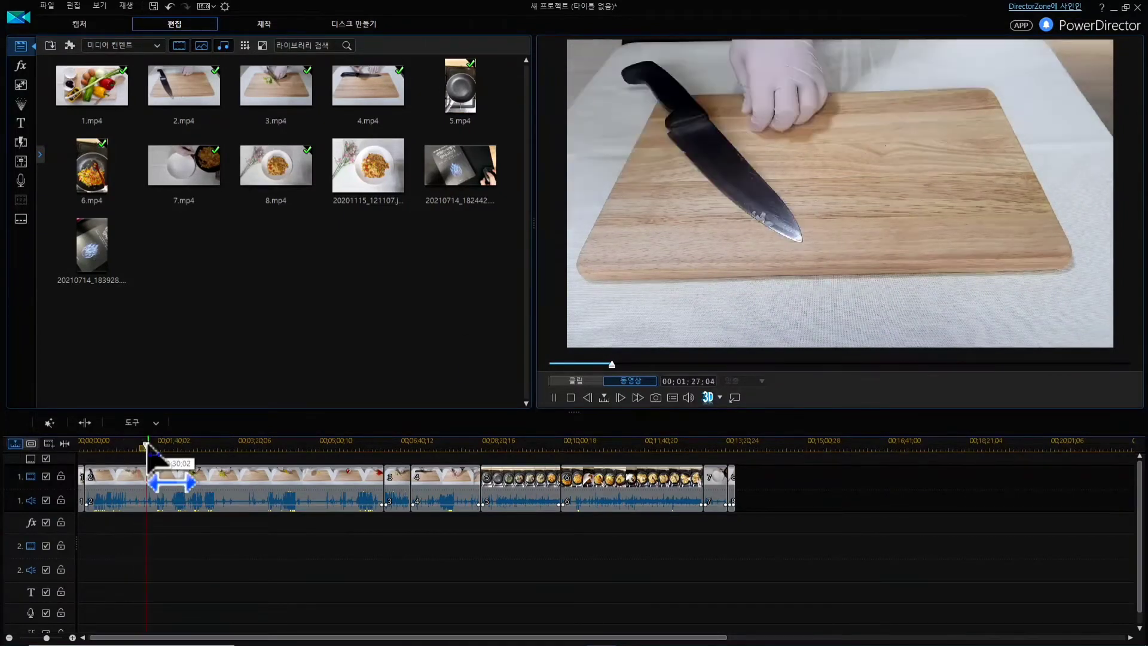
{"action": "key", "text": "space"}
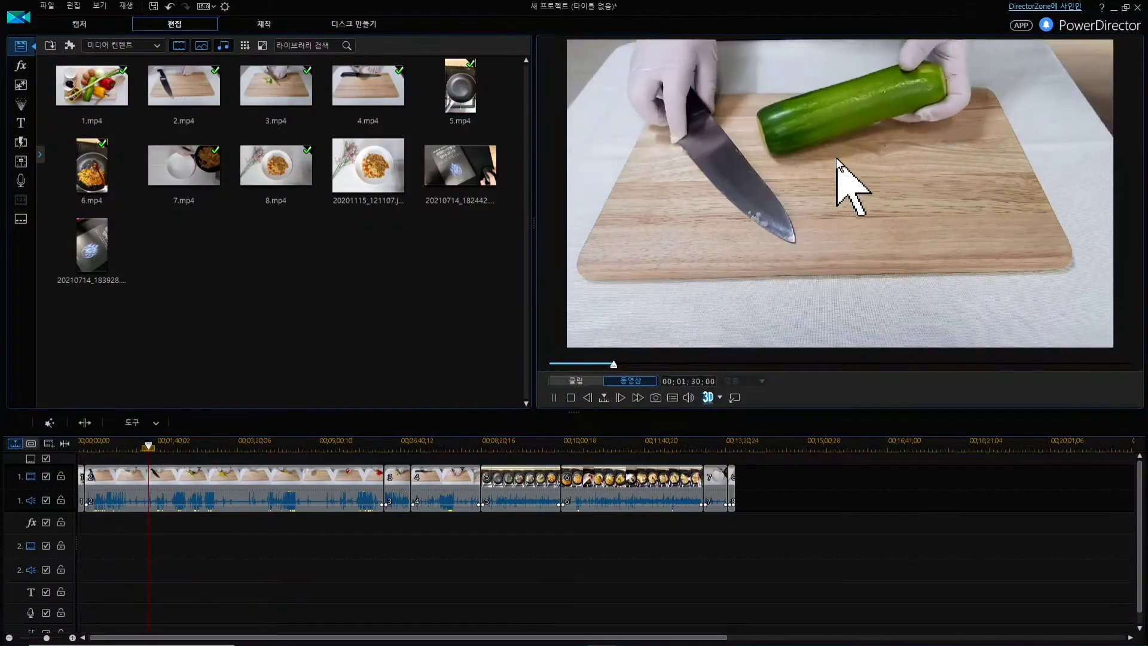
{"action": "key", "text": "space"}
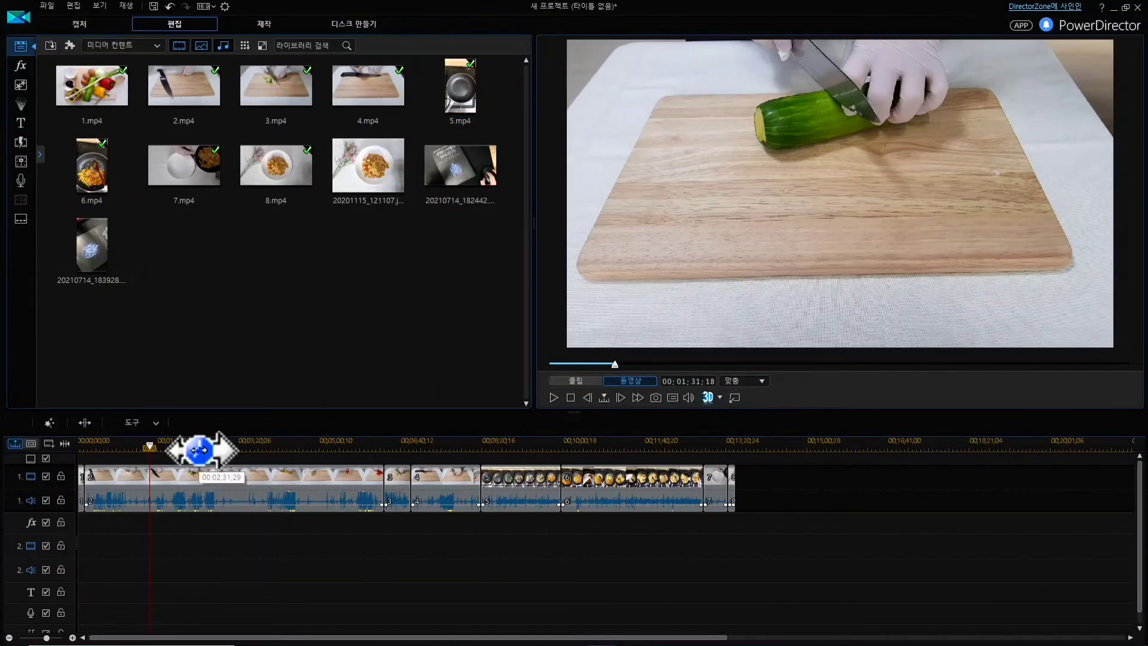
{"action": "left_click_drag", "start_coordinate": [180, 449], "coordinate": [229, 448]}
{"action": "key", "text": "space"}
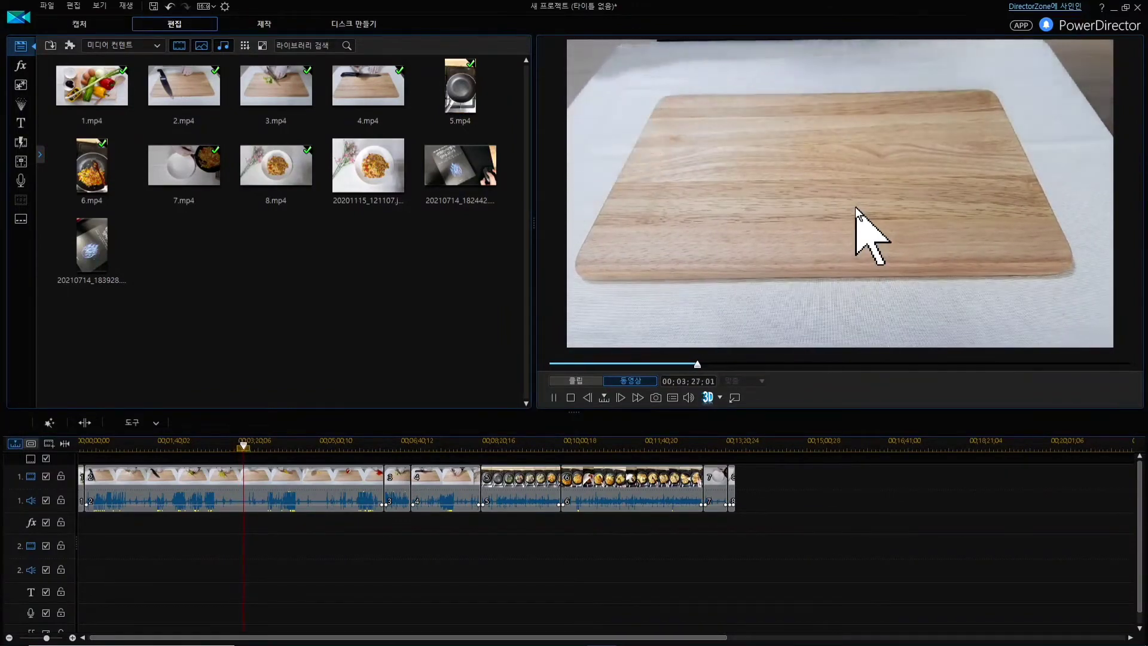
{"action": "key", "text": "space"}
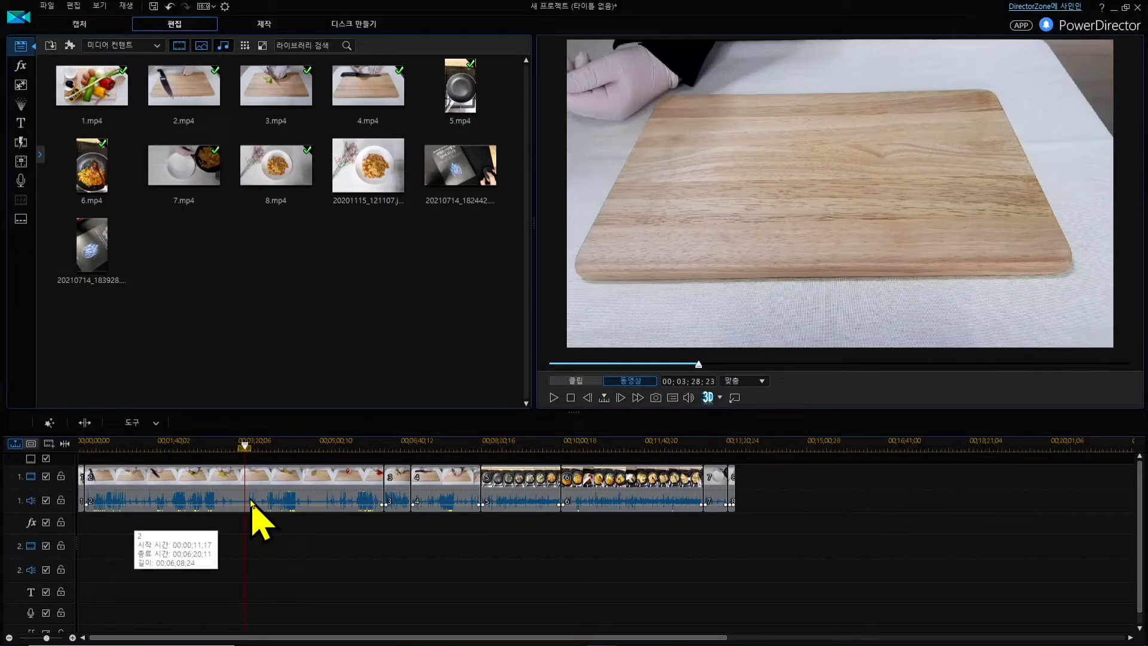
Open the trim window for clip 2 in multi-trim mode and stretch the thumbnail range over the whole clip
{"action": "left_click", "coordinate": [214, 491]}
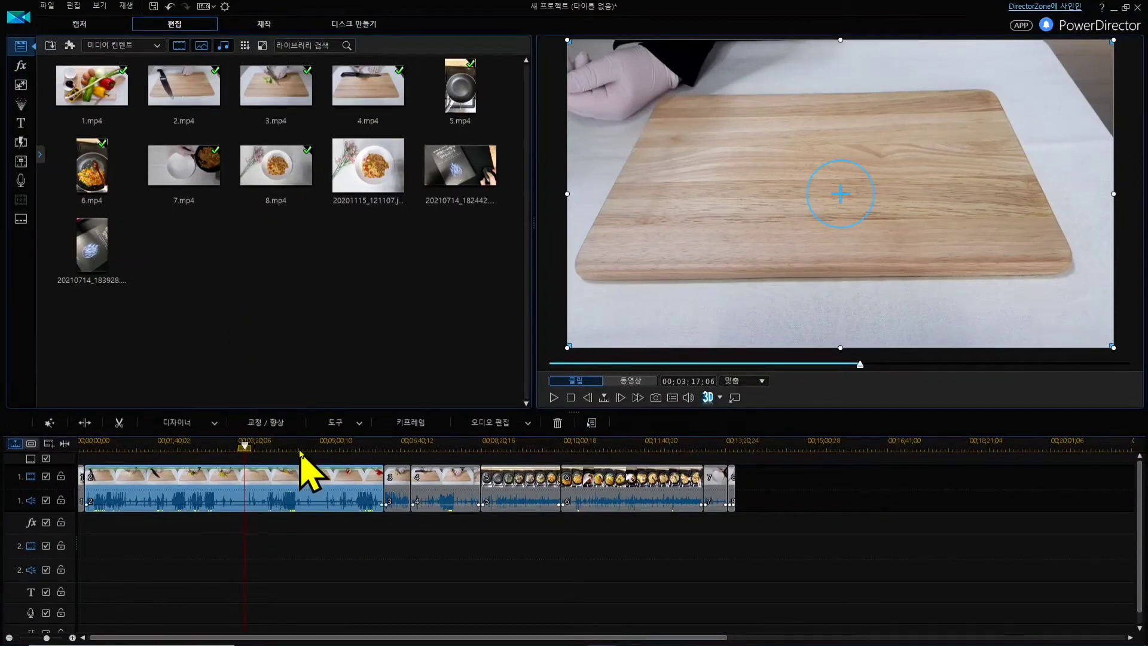
{"action": "double_click", "coordinate": [337, 462]}
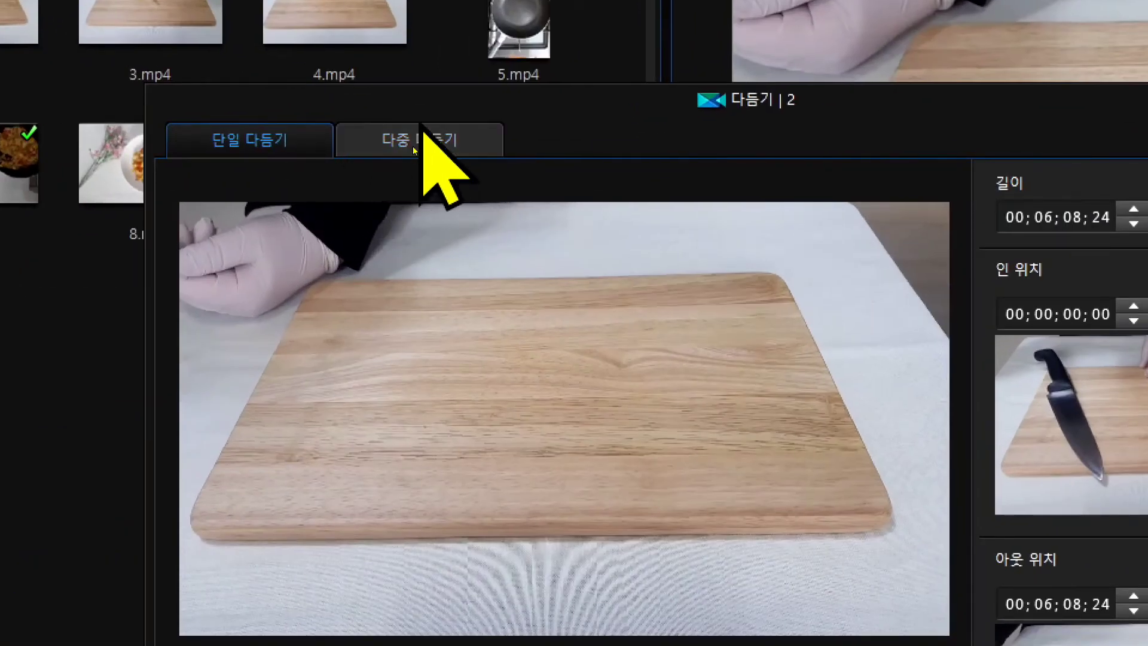
{"action": "left_click", "coordinate": [407, 144]}
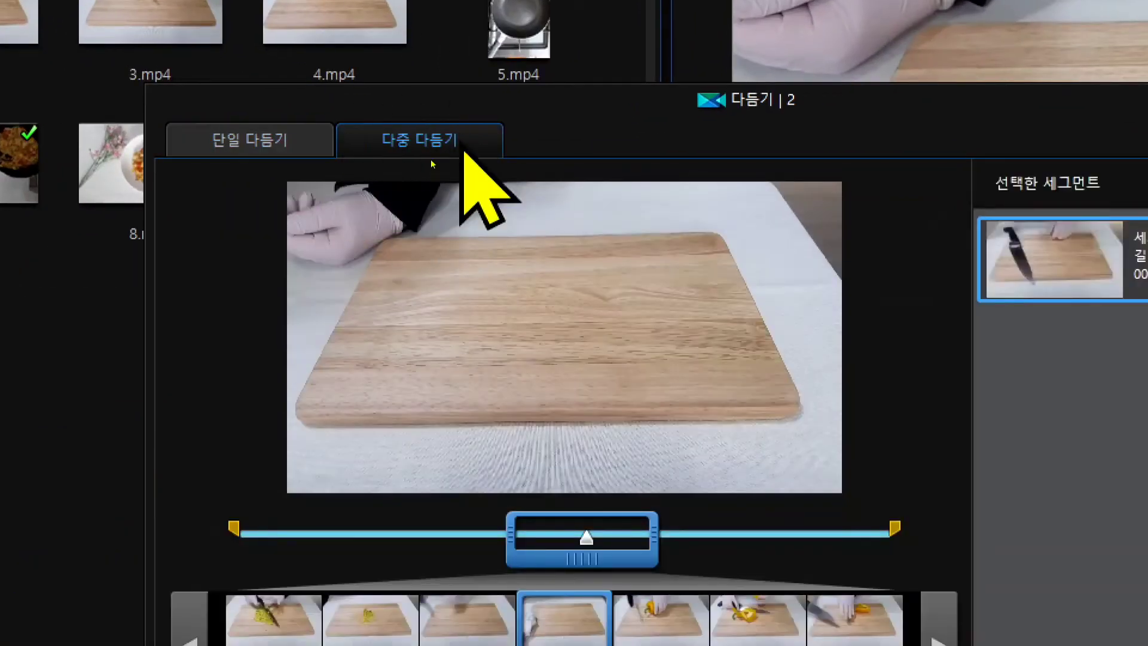
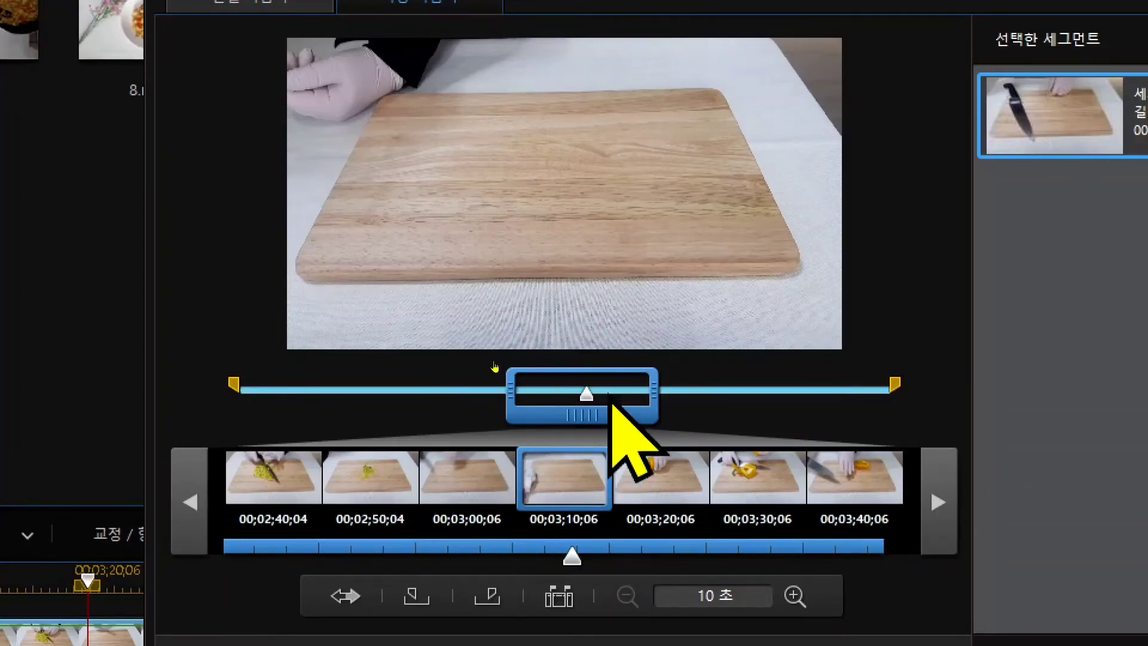
{"action": "left_click_drag", "start_coordinate": [508, 349], "coordinate": [206, 350]}
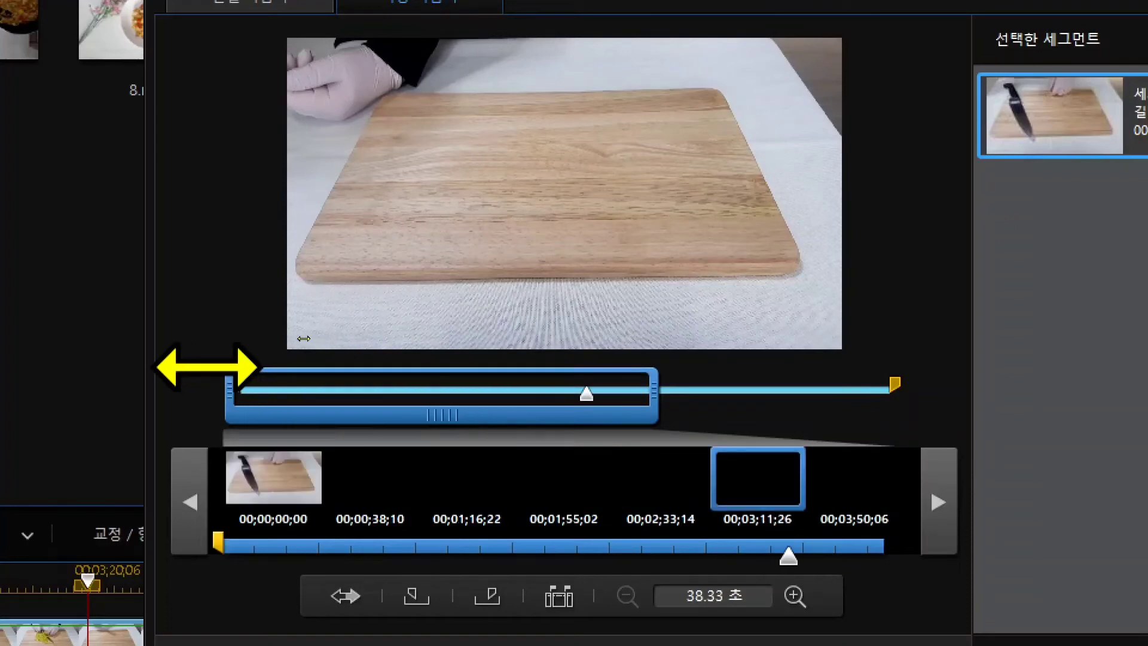
{"action": "left_click_drag", "start_coordinate": [634, 358], "coordinate": [661, 356]}
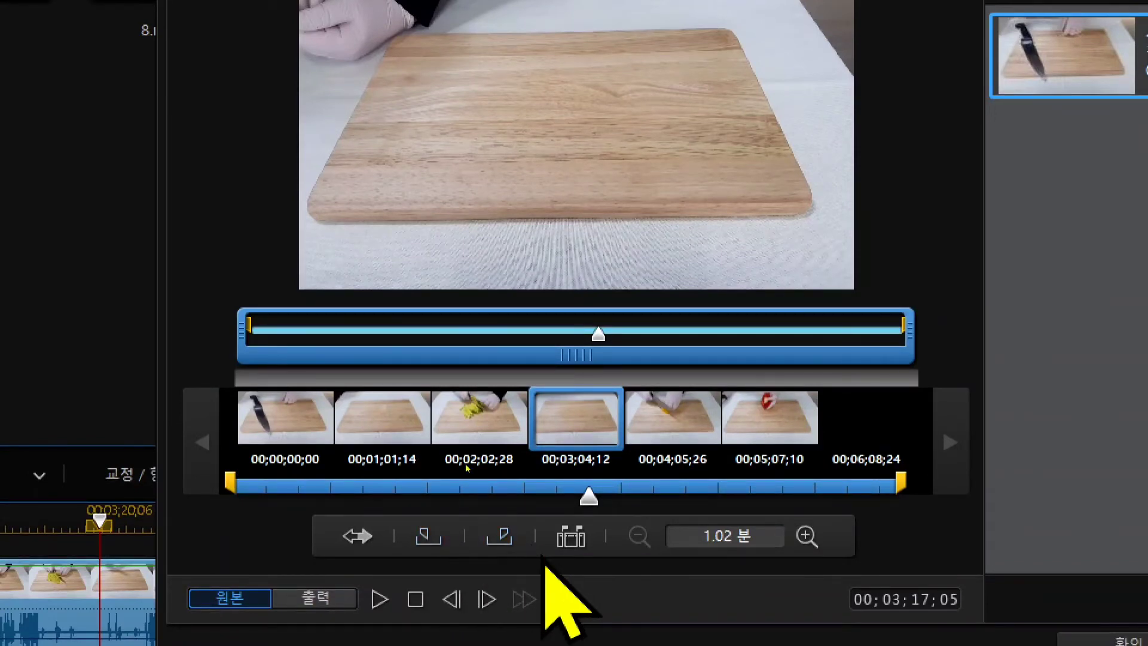
Preview the onion chopping in clip 2 and mark the first segment from 00;00;00;00 to 00;00;50;00
{"action": "left_click", "coordinate": [382, 427]}
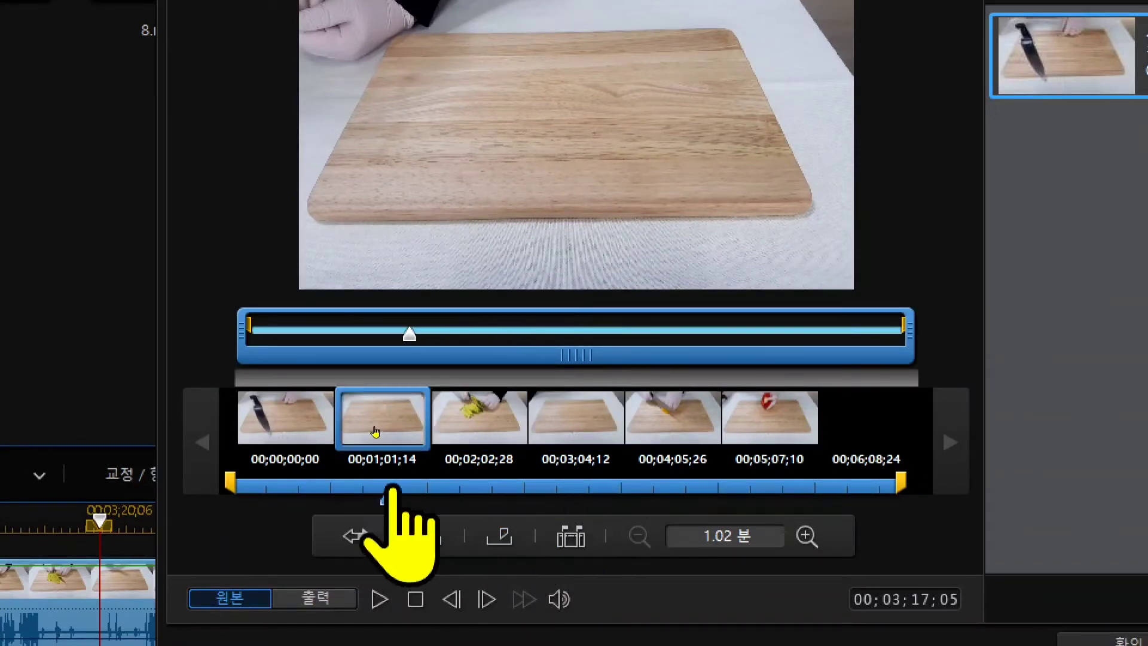
{"action": "left_click", "coordinate": [301, 426]}
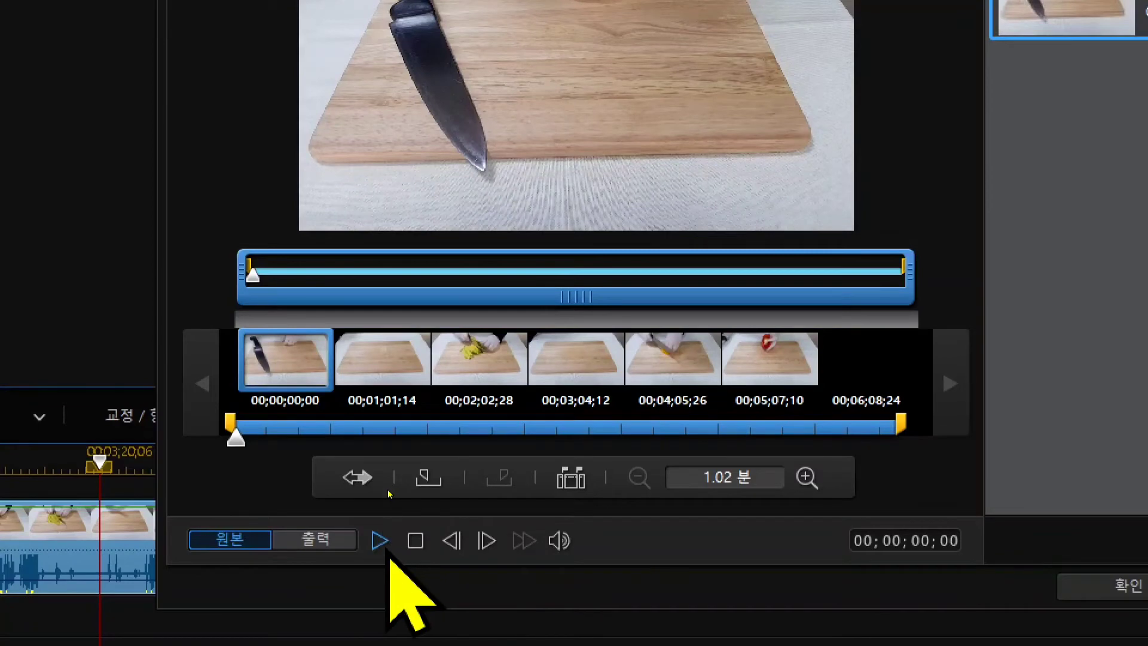
{"action": "key", "text": "space"}
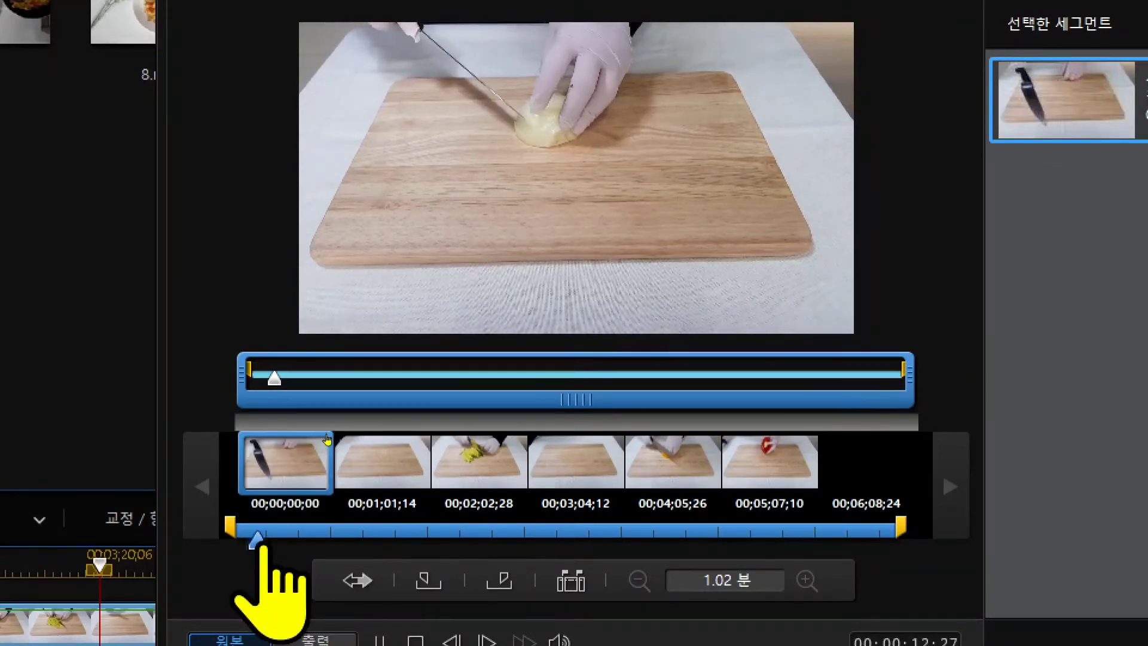
{"action": "mouse_move", "coordinate": [266, 537]}
{"action": "left_mouse_down"}
{"action": "mouse_move", "coordinate": [334, 537]}
{"action": "mouse_move", "coordinate": [320, 537]}
{"action": "left_mouse_up"}
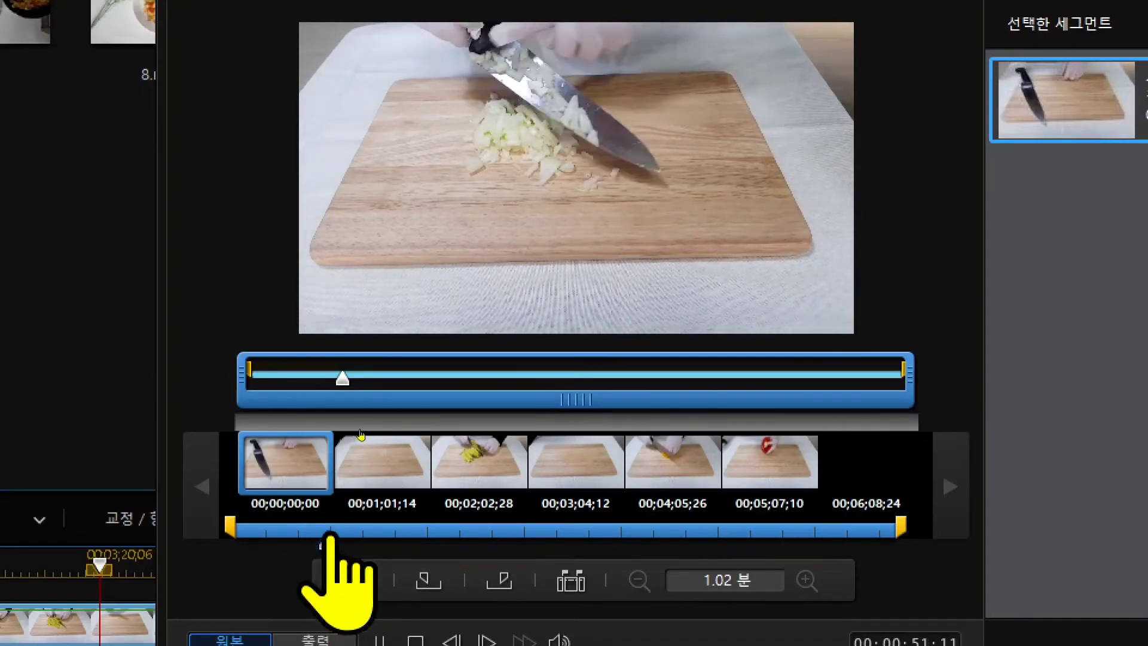
{"action": "left_click", "coordinate": [330, 537]}
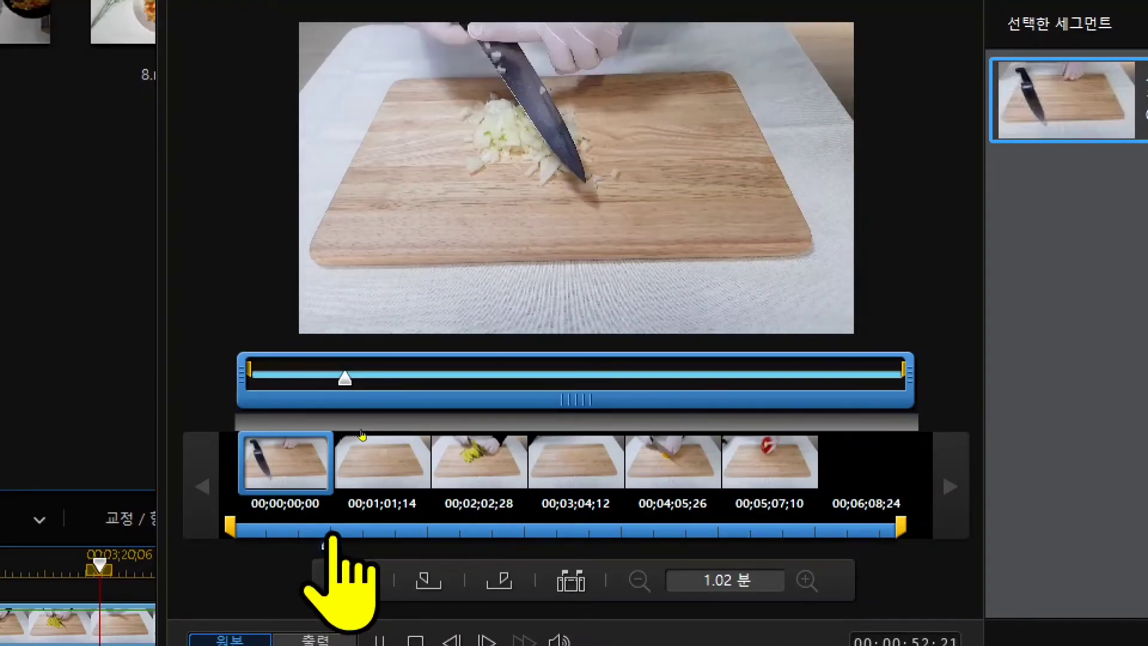
{"action": "left_click_drag", "start_coordinate": [330, 537], "coordinate": [318, 537]}
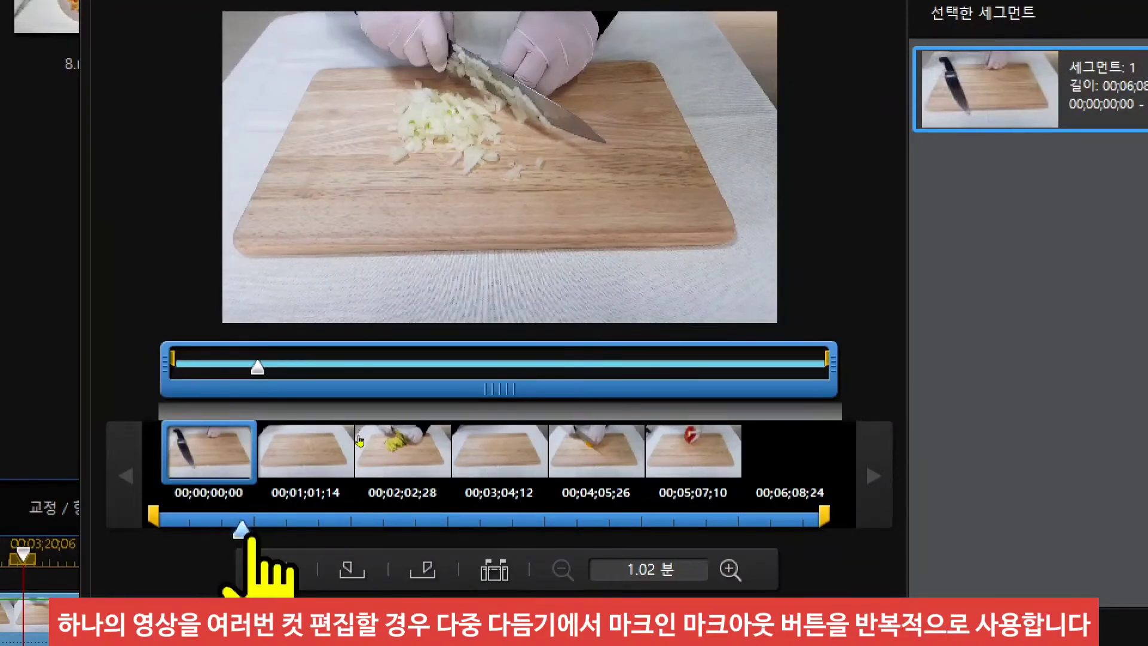
{"action": "key", "text": "Home"}
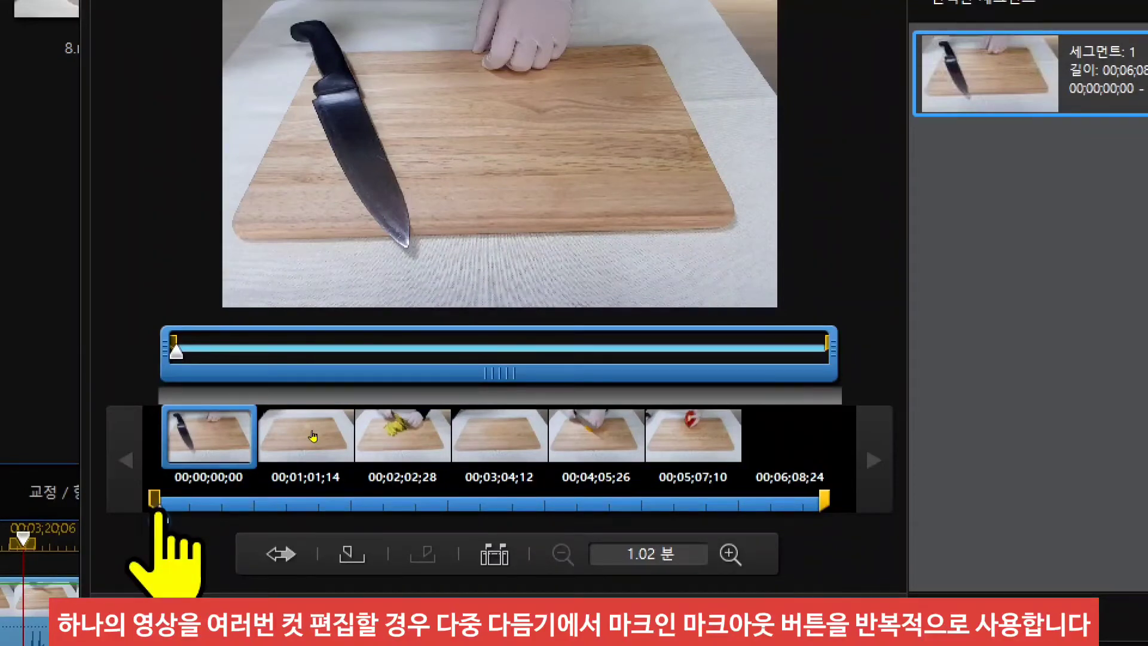
{"action": "key", "text": "space"}
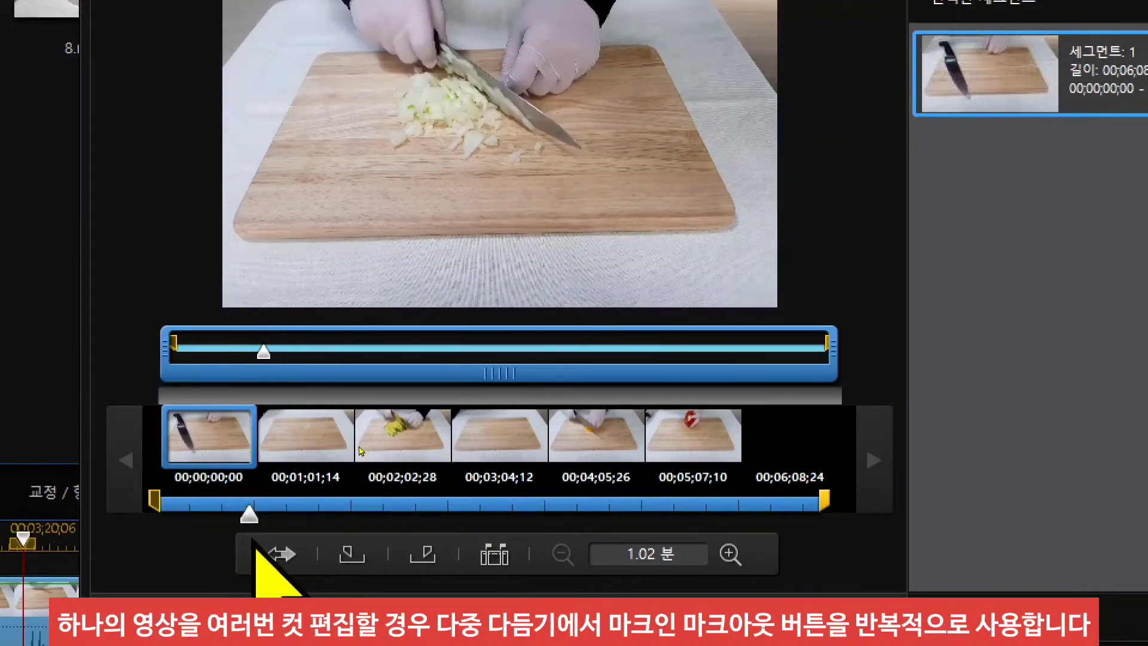
{"action": "left_click", "coordinate": [427, 551]}
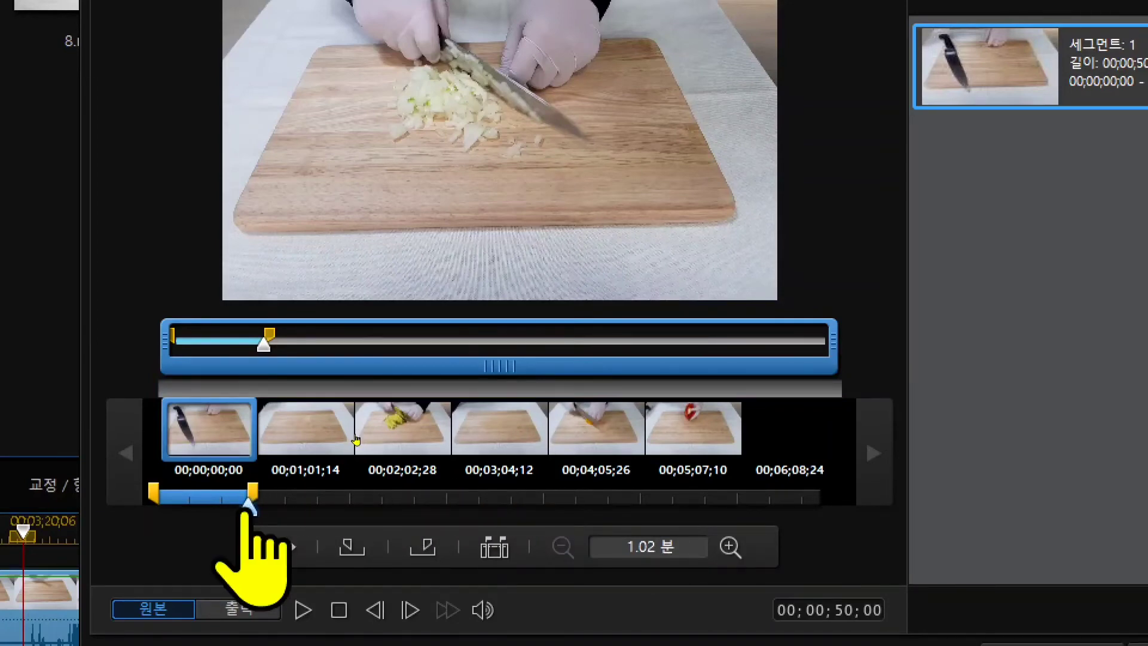
Mark a second segment of clip 2 covering the zucchini chopping, from 00;01;28;24 to 00;02;36;29
{"action": "left_click_drag", "start_coordinate": [249, 508], "coordinate": [274, 507]}
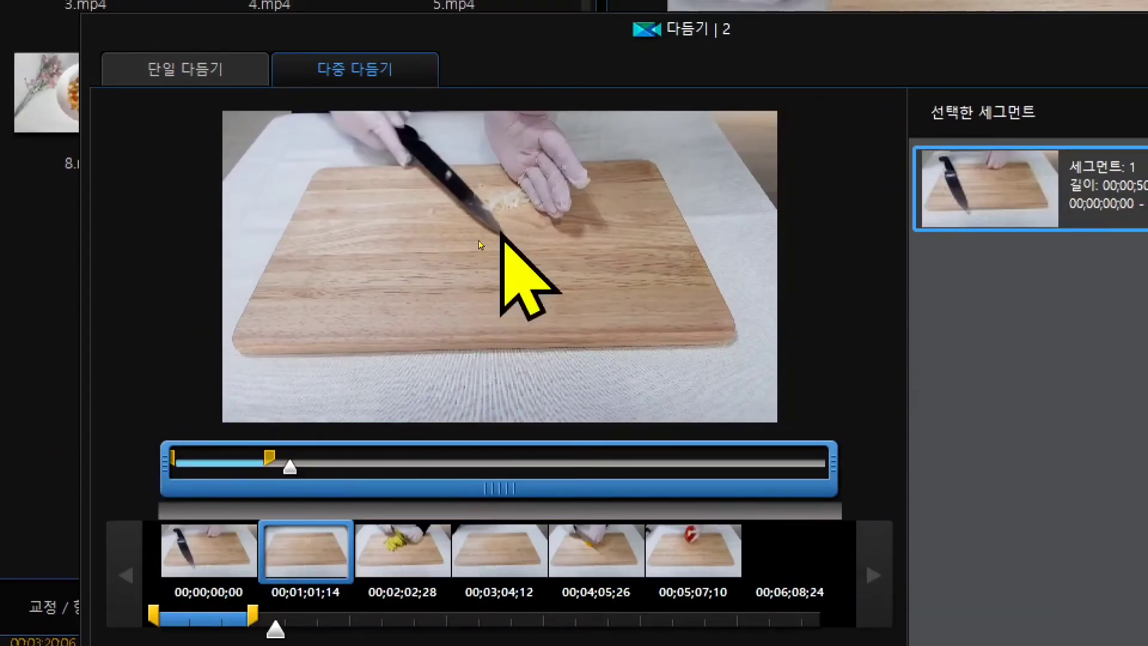
{"action": "key", "text": "space"}
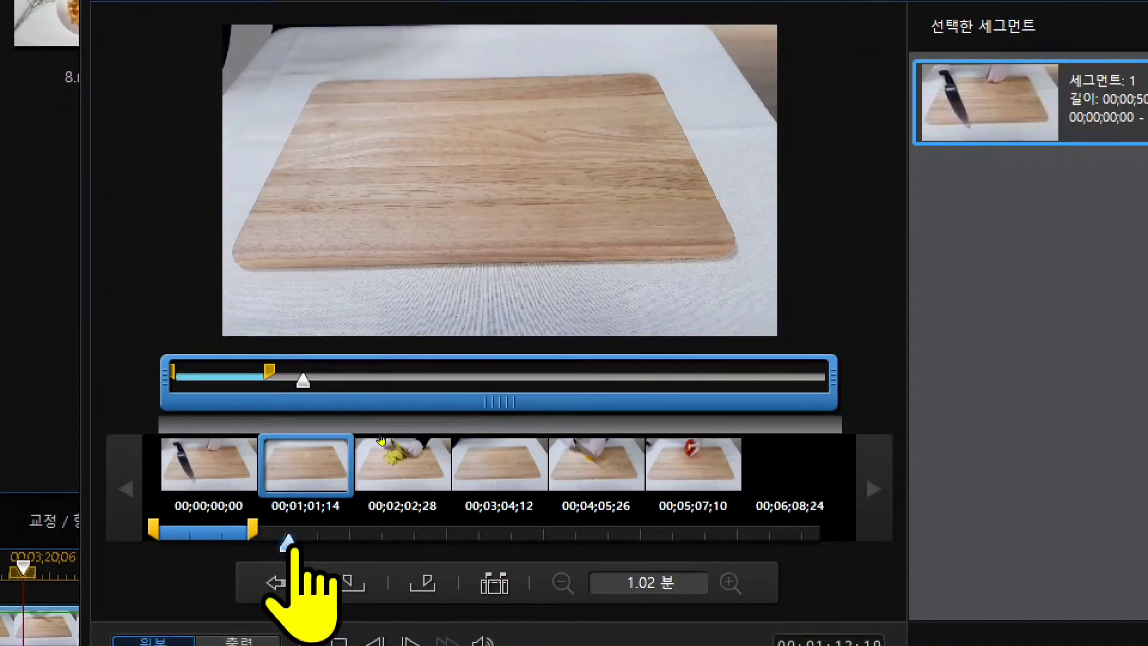
{"action": "left_click_drag", "start_coordinate": [293, 549], "coordinate": [325, 548]}
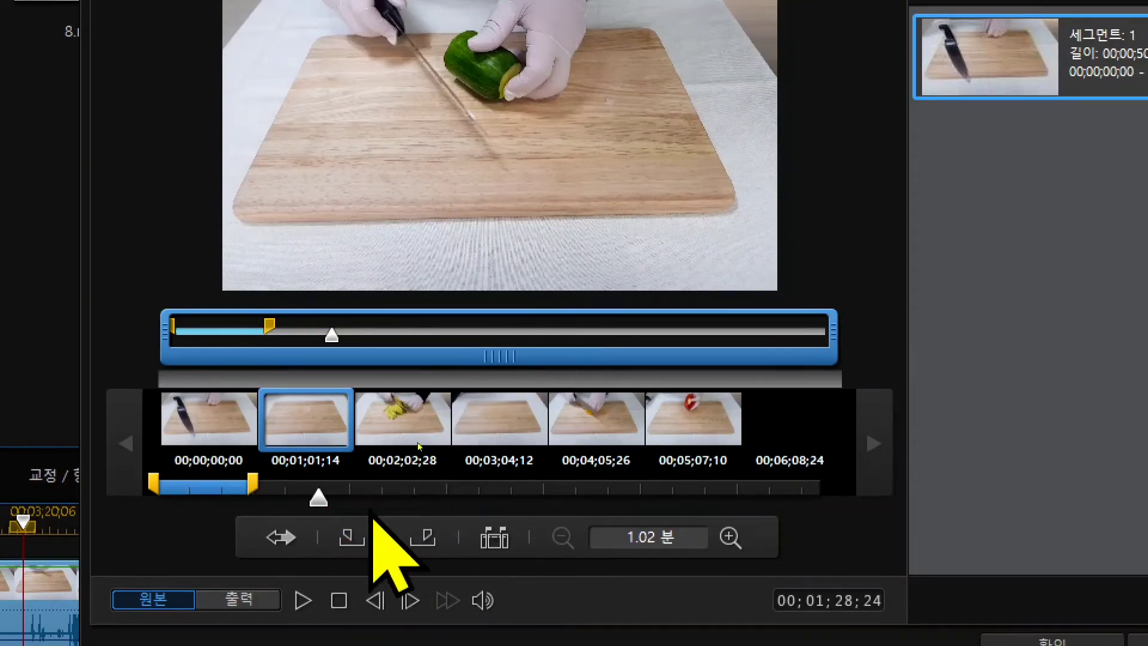
{"action": "left_click", "coordinate": [353, 535]}
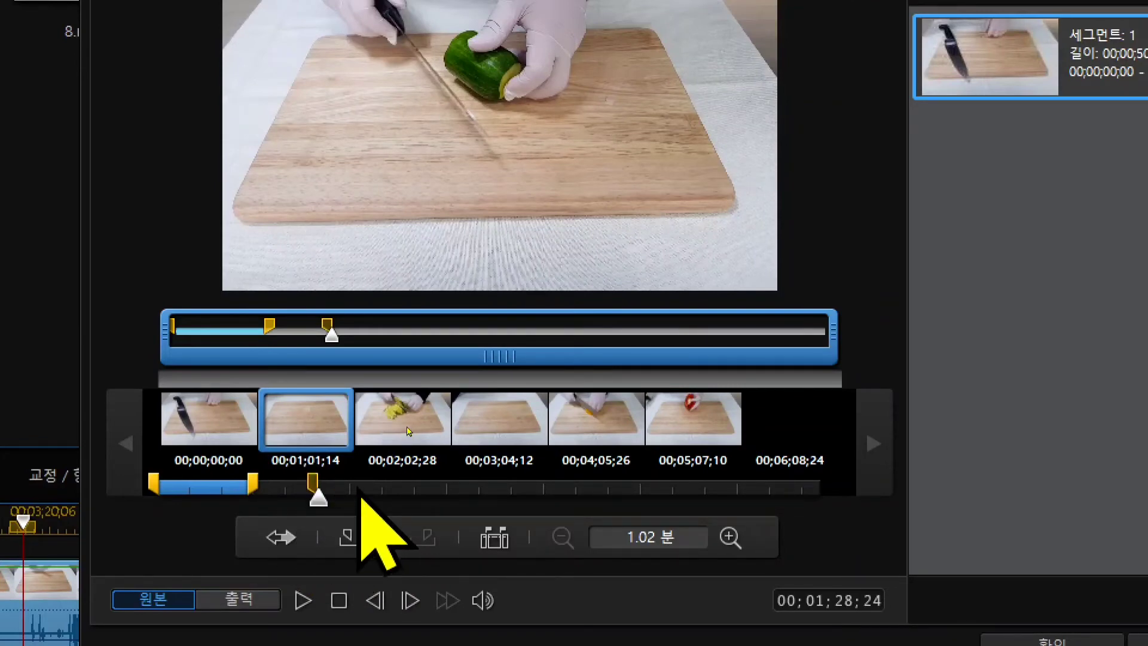
{"action": "left_click_drag", "start_coordinate": [319, 501], "coordinate": [437, 501]}
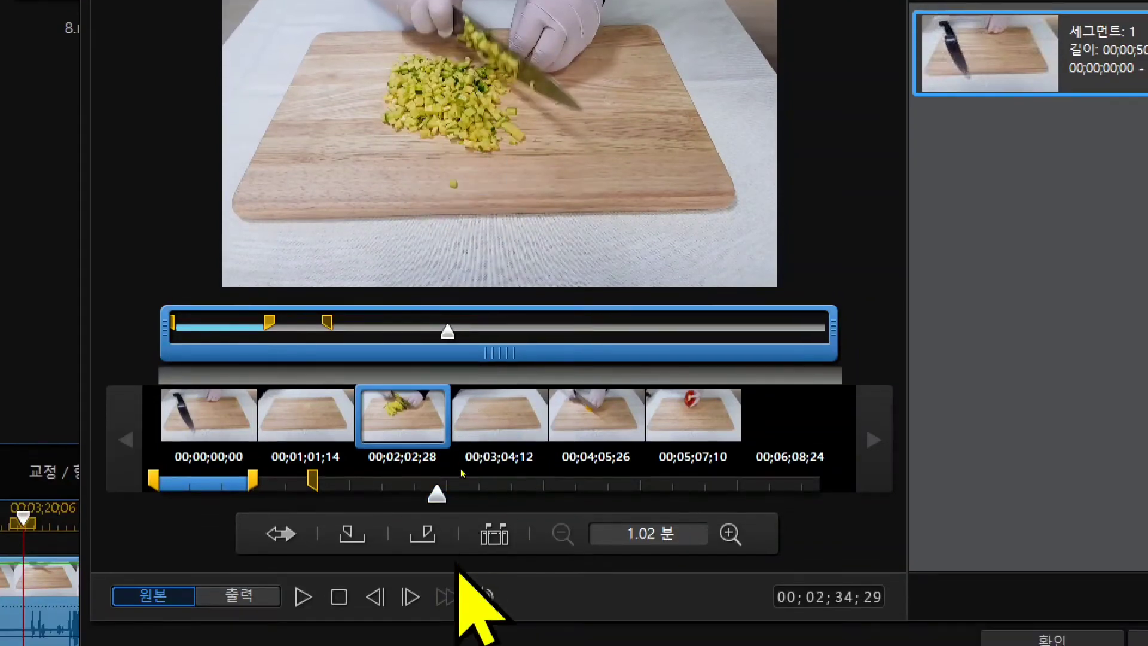
{"action": "mouse_move", "coordinate": [437, 501]}
{"action": "left_mouse_down"}
{"action": "mouse_move", "coordinate": [472, 502]}
{"action": "mouse_move", "coordinate": [422, 501]}
{"action": "mouse_move", "coordinate": [448, 501]}
{"action": "mouse_move", "coordinate": [438, 501]}
{"action": "left_mouse_up"}
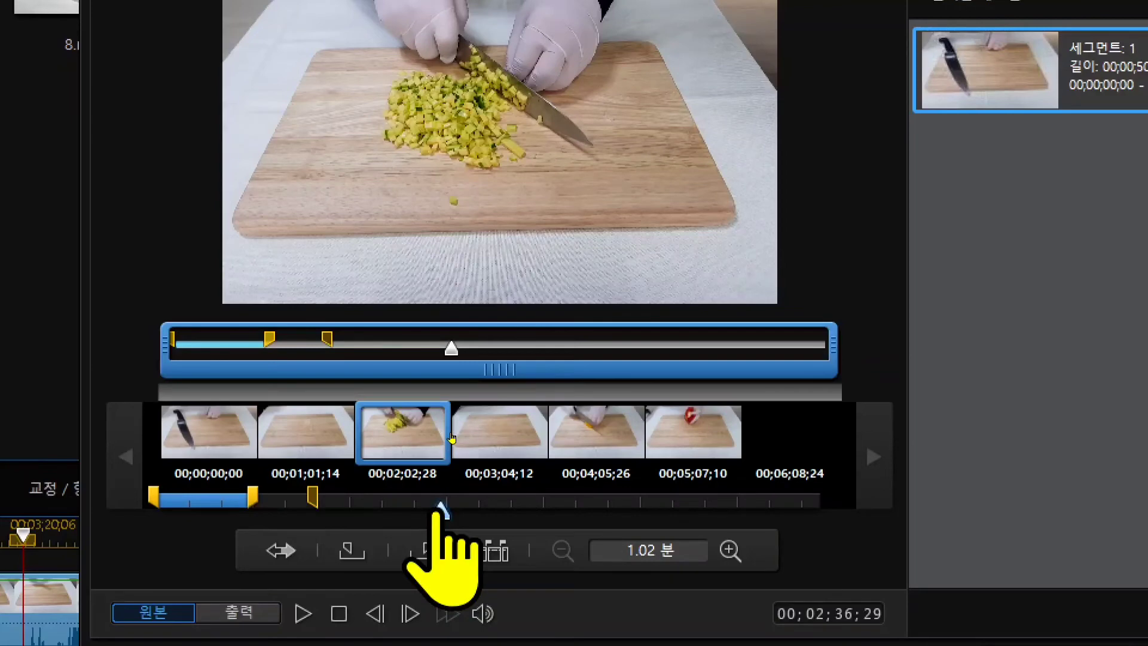
{"action": "left_click", "coordinate": [422, 556]}
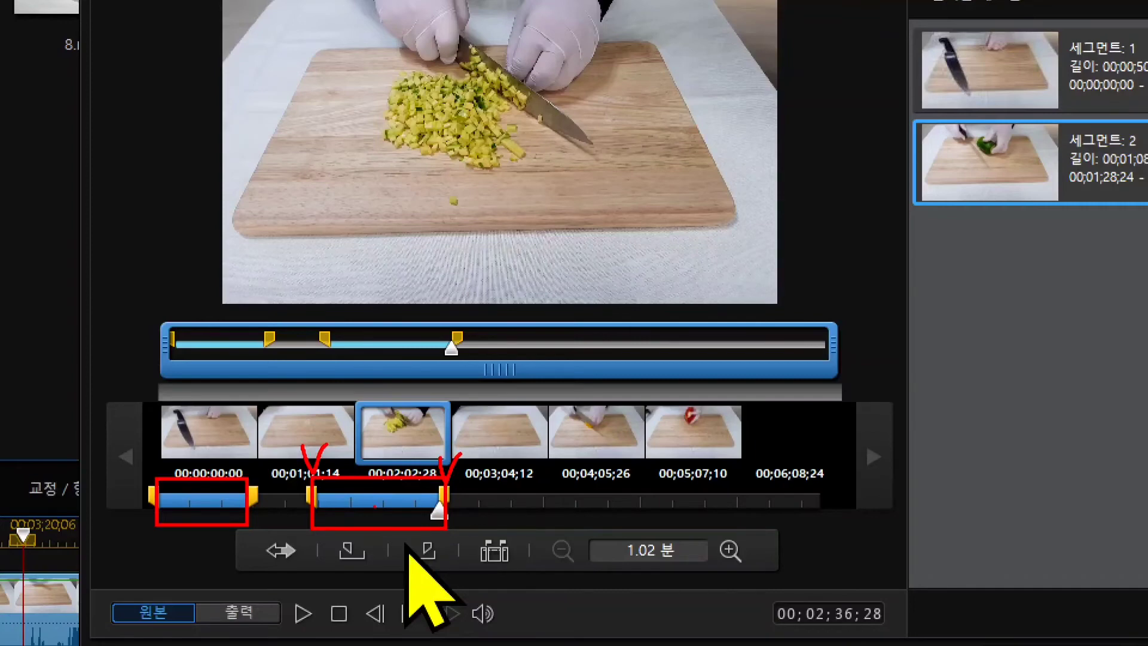
Preview clip 2 past the zucchini and mark a third segment covering the yellow pepper chopping, from 00;03;47;03 to 00;04;19;25
{"action": "left_click", "coordinate": [451, 515]}
{"action": "mouse_move", "coordinate": [452, 515]}
{"action": "left_mouse_down"}
{"action": "mouse_move", "coordinate": [474, 515]}
{"action": "mouse_move", "coordinate": [463, 516]}
{"action": "left_mouse_up"}
{"action": "key", "text": "space"}
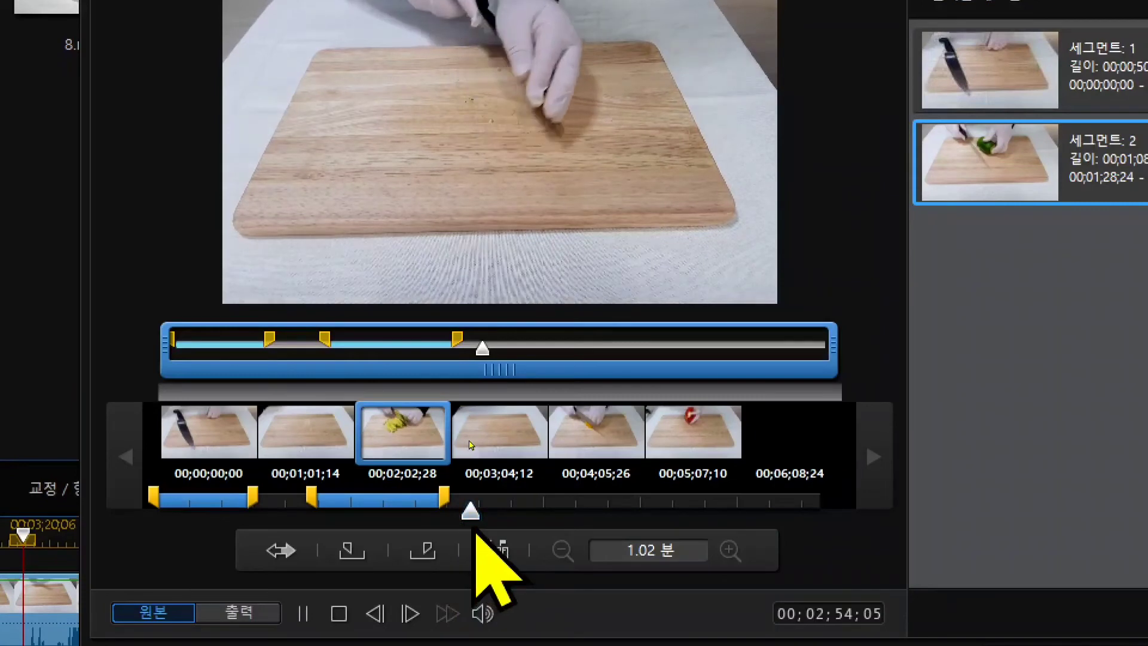
{"action": "key", "text": "space"}
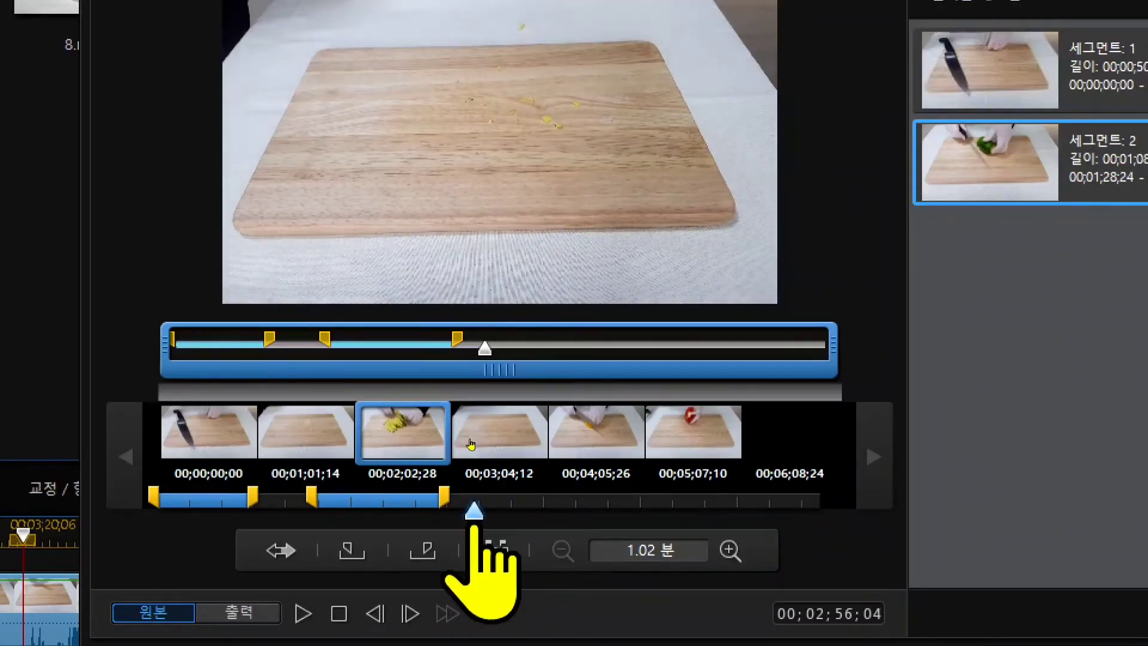
{"action": "mouse_move", "coordinate": [478, 514]}
{"action": "left_mouse_down"}
{"action": "mouse_move", "coordinate": [596, 513]}
{"action": "mouse_move", "coordinate": [555, 513]}
{"action": "mouse_move", "coordinate": [565, 513]}
{"action": "left_mouse_up"}
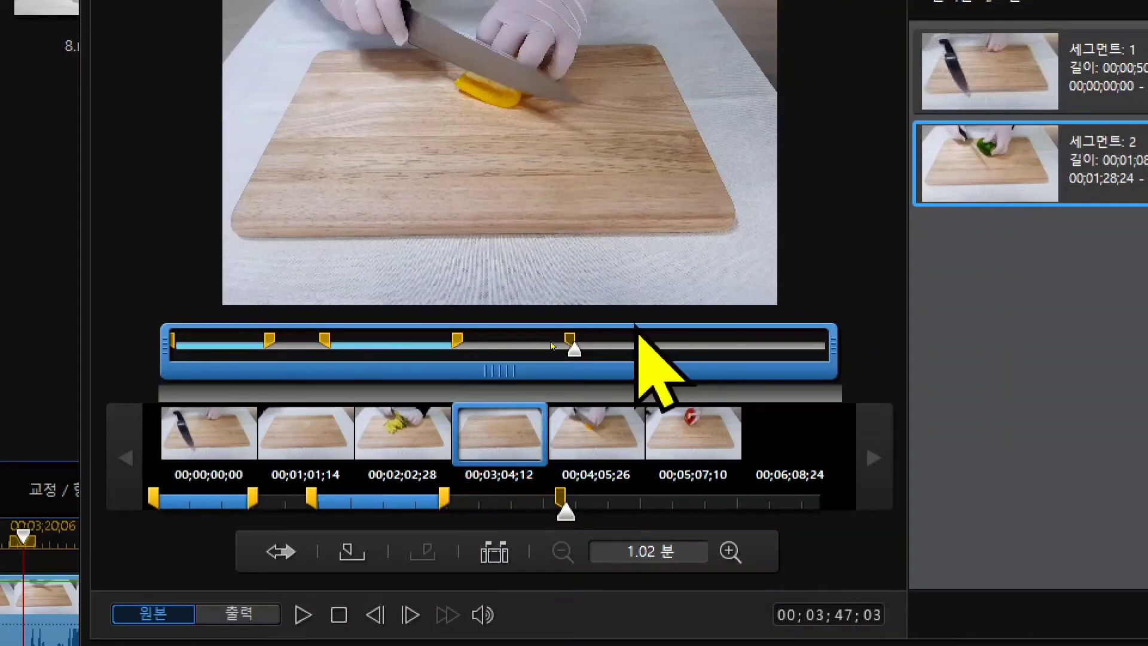
{"action": "left_click", "coordinate": [574, 510]}
{"action": "mouse_move", "coordinate": [575, 512]}
{"action": "left_mouse_down"}
{"action": "mouse_move", "coordinate": [668, 513]}
{"action": "mouse_move", "coordinate": [633, 513]}
{"action": "left_mouse_up"}
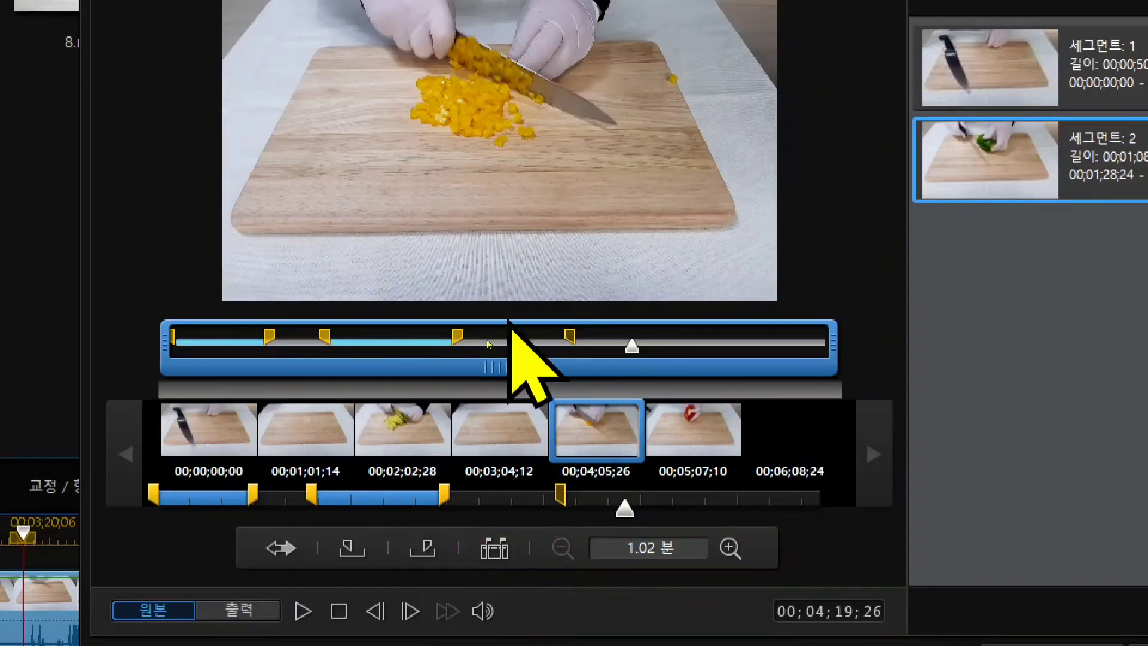
{"action": "left_click", "coordinate": [423, 548]}
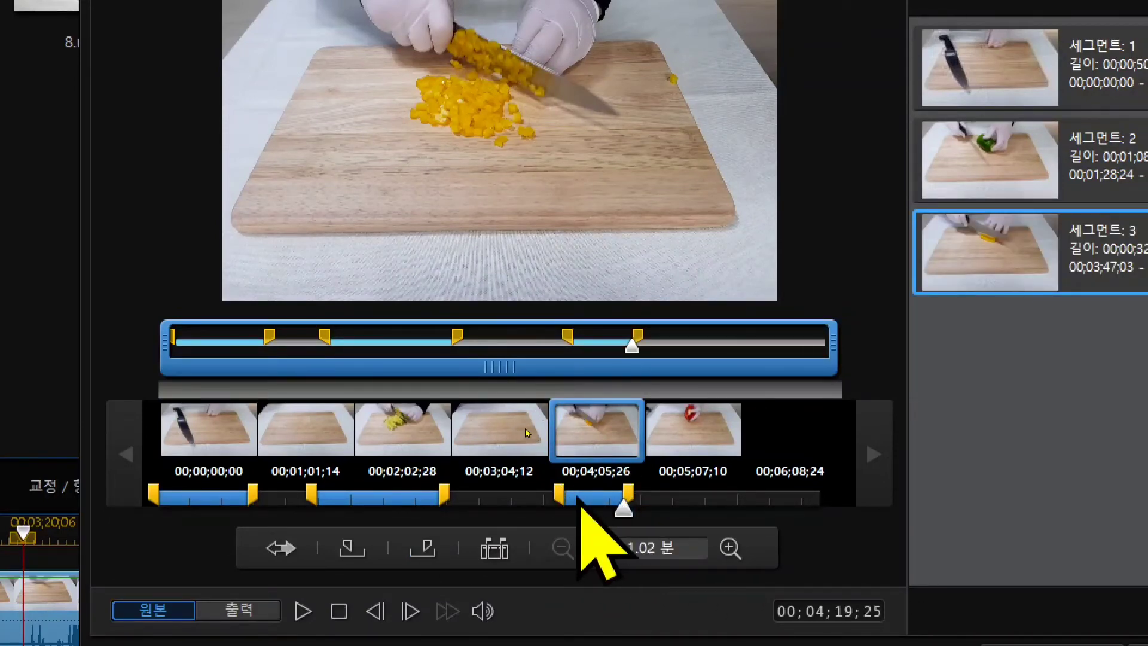
Mark a fourth segment of clip 2 for the red pepper chopping, from 00;04;58;14 to 00;05;53;03, and apply the multi-trim
{"action": "mouse_move", "coordinate": [623, 509]}
{"action": "left_mouse_down"}
{"action": "mouse_move", "coordinate": [714, 529]}
{"action": "mouse_move", "coordinate": [656, 518]}
{"action": "left_mouse_up"}
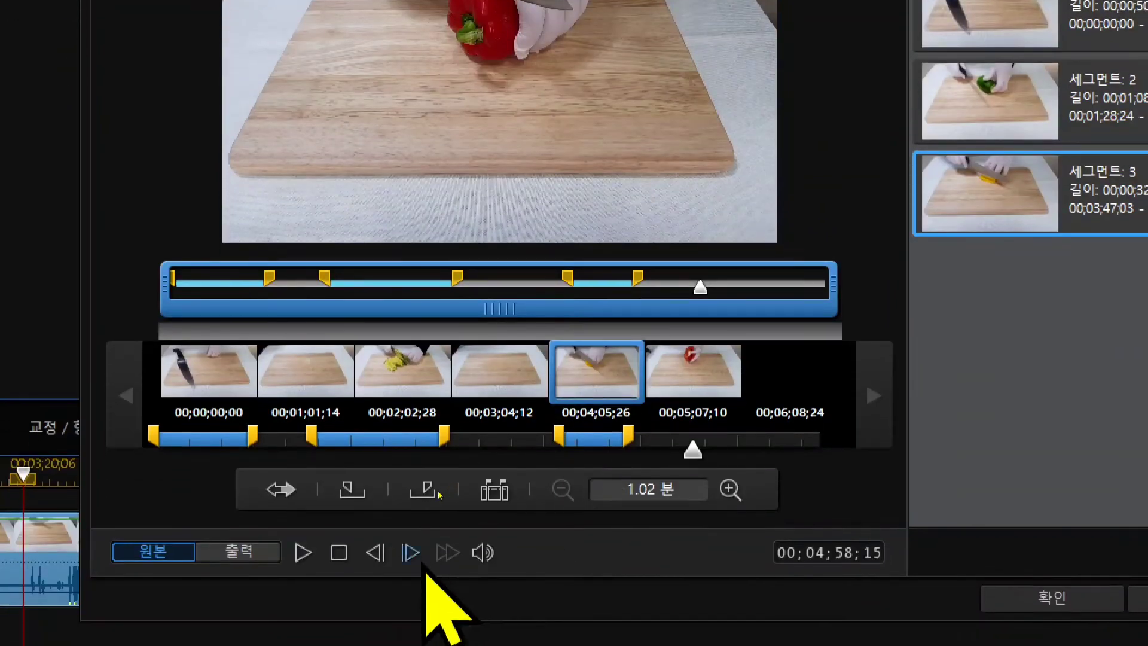
{"action": "left_click", "coordinate": [353, 492]}
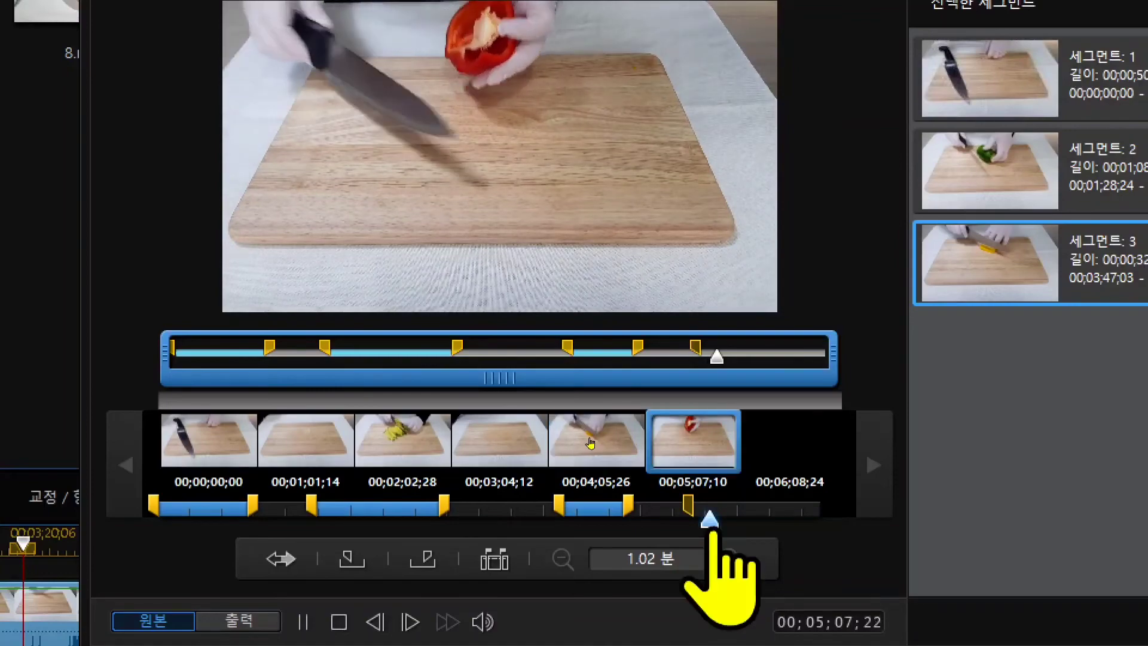
{"action": "left_click_drag", "start_coordinate": [711, 519], "coordinate": [782, 519]}
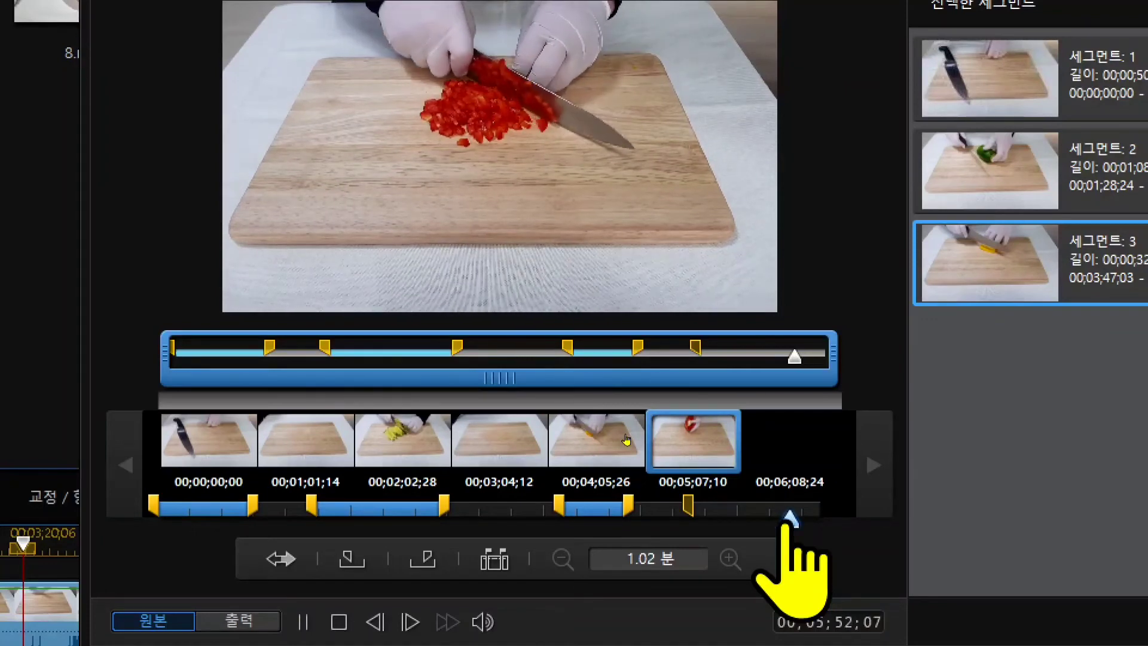
{"action": "key", "text": "space"}
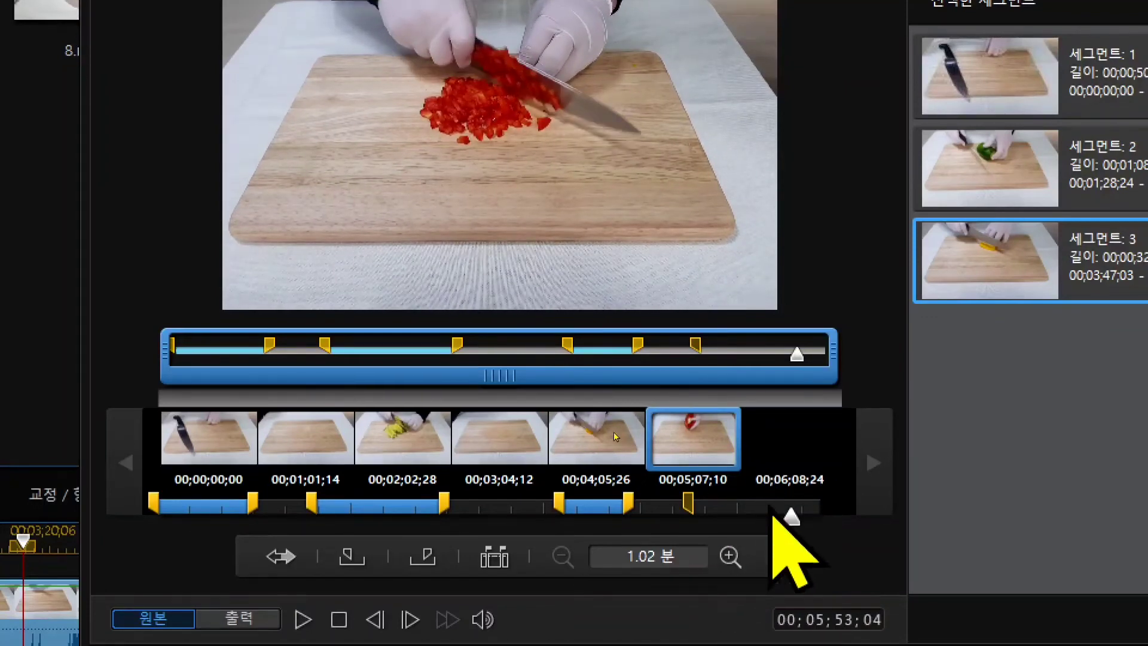
{"action": "left_click", "coordinate": [421, 558]}
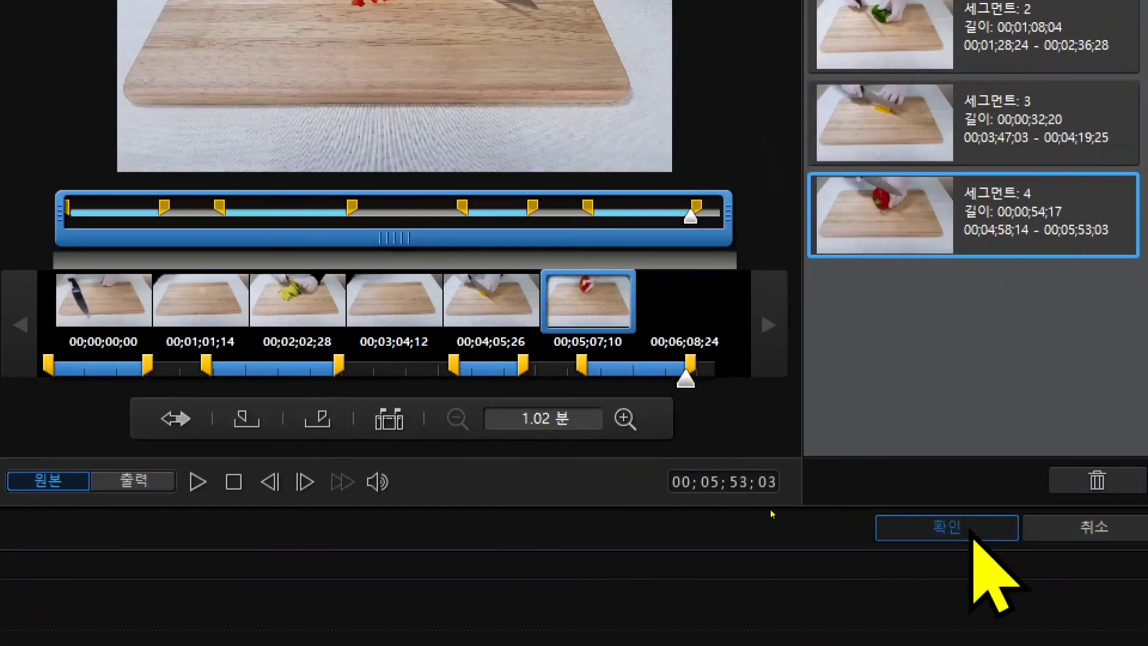
{"action": "left_click", "coordinate": [971, 532]}
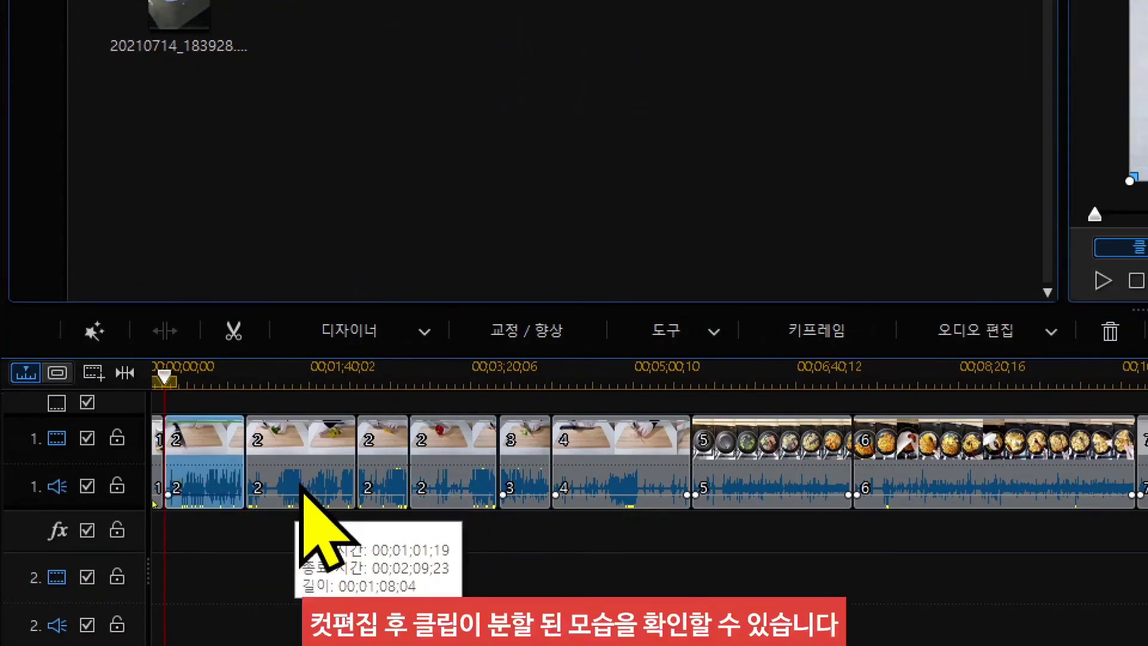
Play the starts of the trimmed clip 2 segments on the timeline to check the zucchini, yellow pepper and red pepper cuts
{"action": "left_click", "coordinate": [469, 467]}
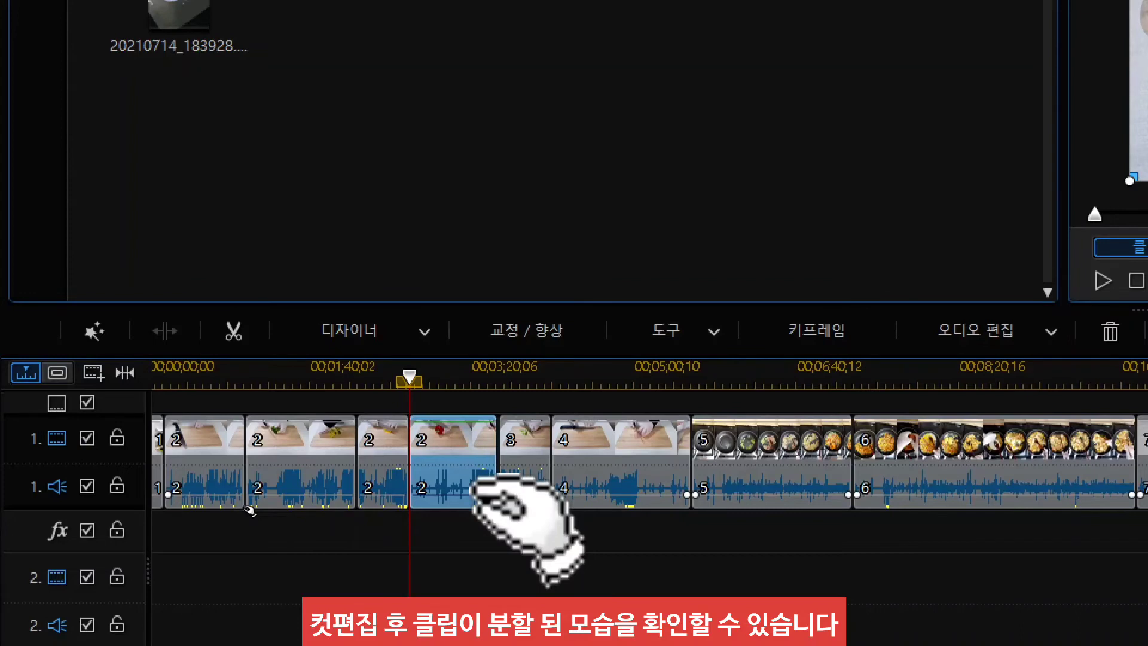
{"action": "left_click", "coordinate": [241, 381]}
{"action": "left_click_drag", "start_coordinate": [242, 380], "coordinate": [169, 364]}
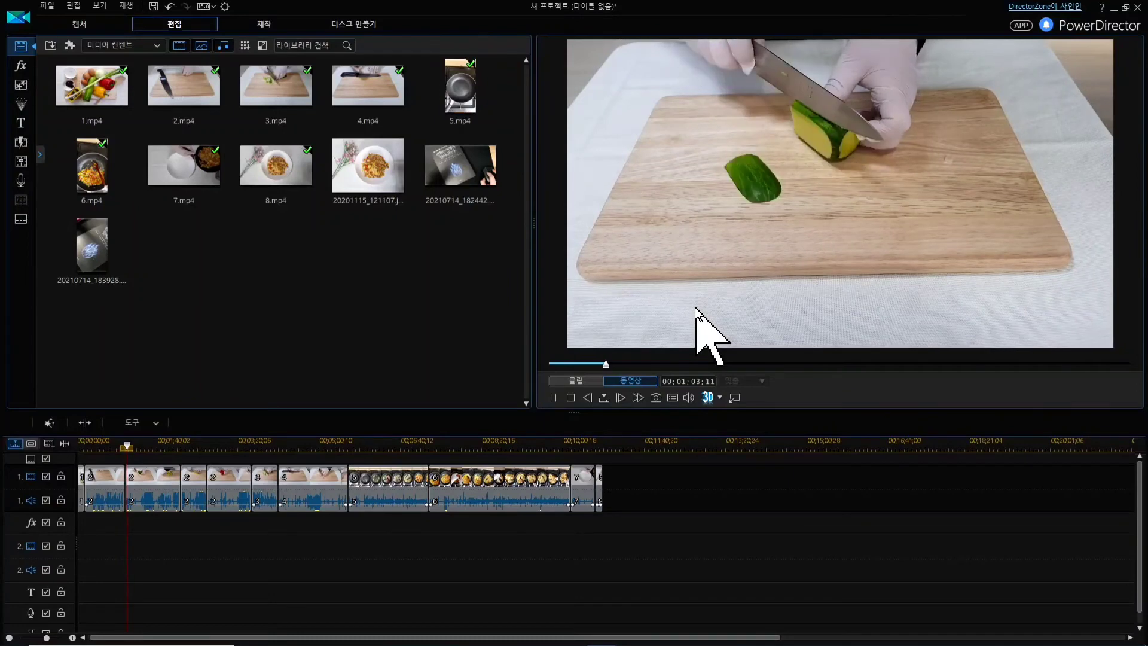
{"action": "left_click", "coordinate": [177, 440]}
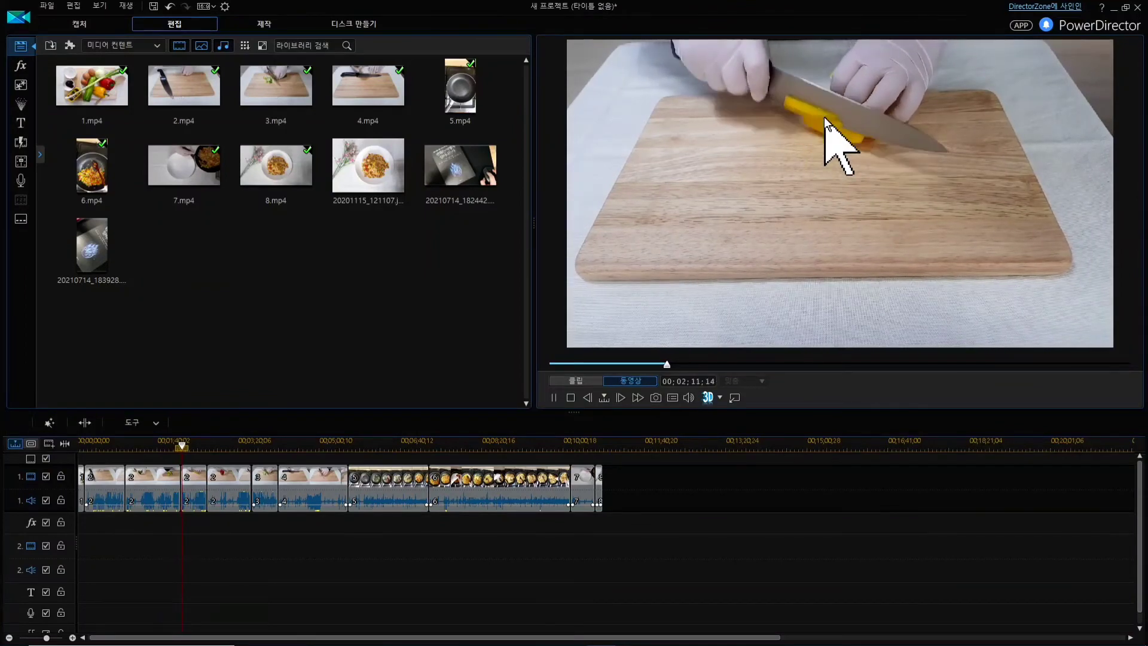
{"action": "left_click", "coordinate": [203, 445]}
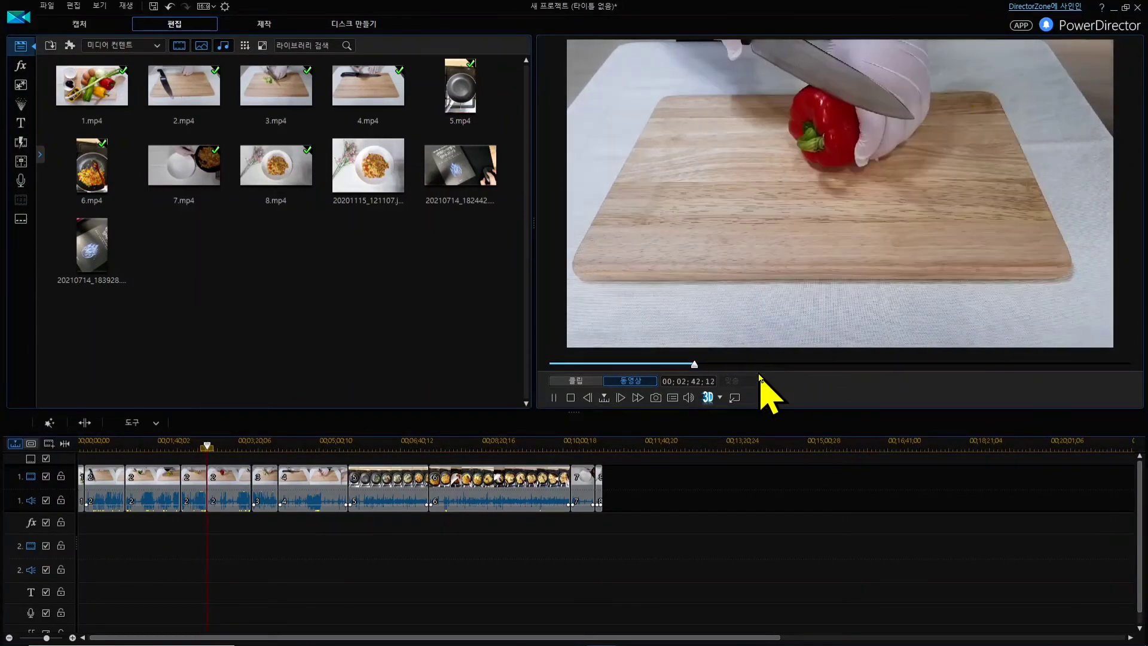
{"action": "key", "text": "space"}
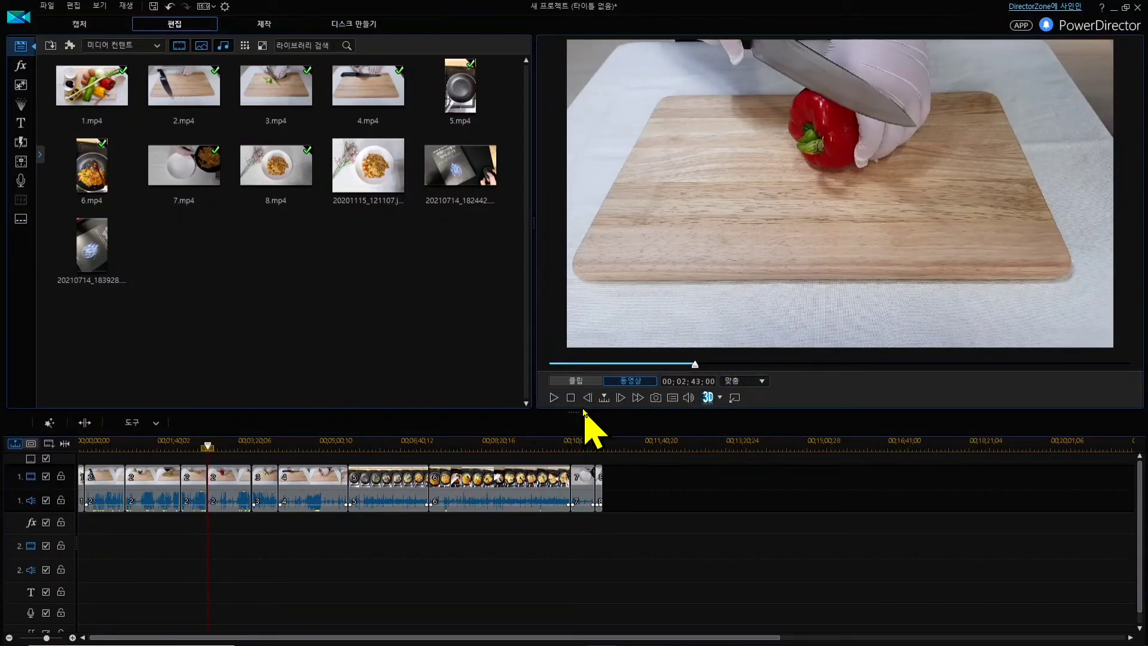
{"action": "left_click", "coordinate": [677, 497]}
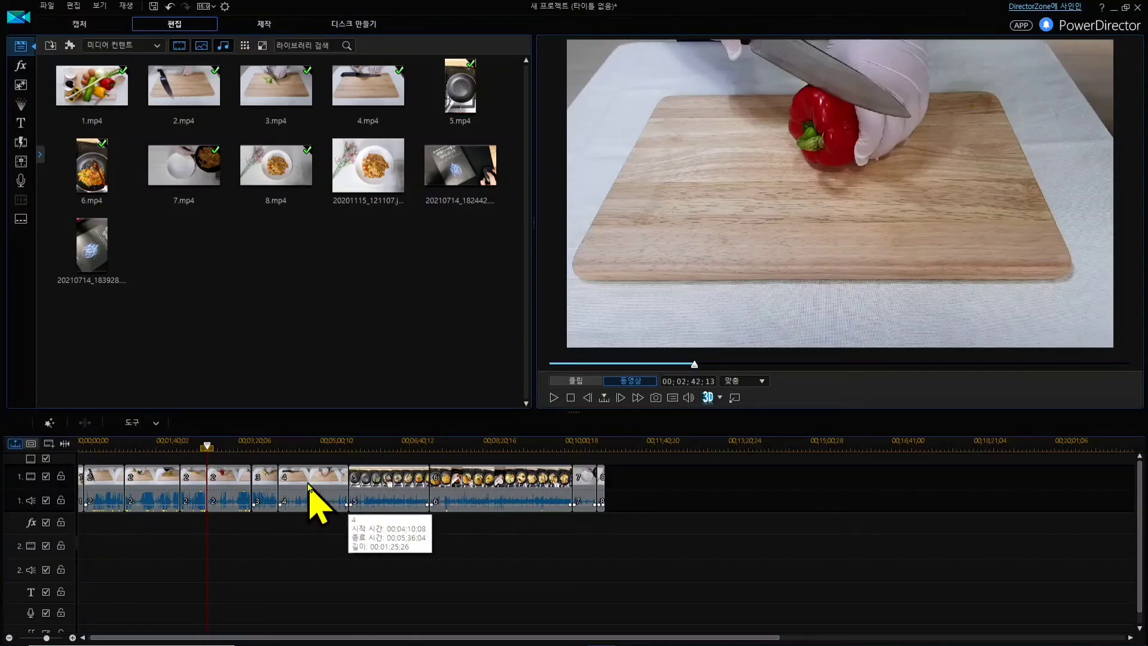
Play and scrub through clip 4 on the timeline to examine which section after the ham chopping needs cutting
{"action": "left_click", "coordinate": [309, 488]}
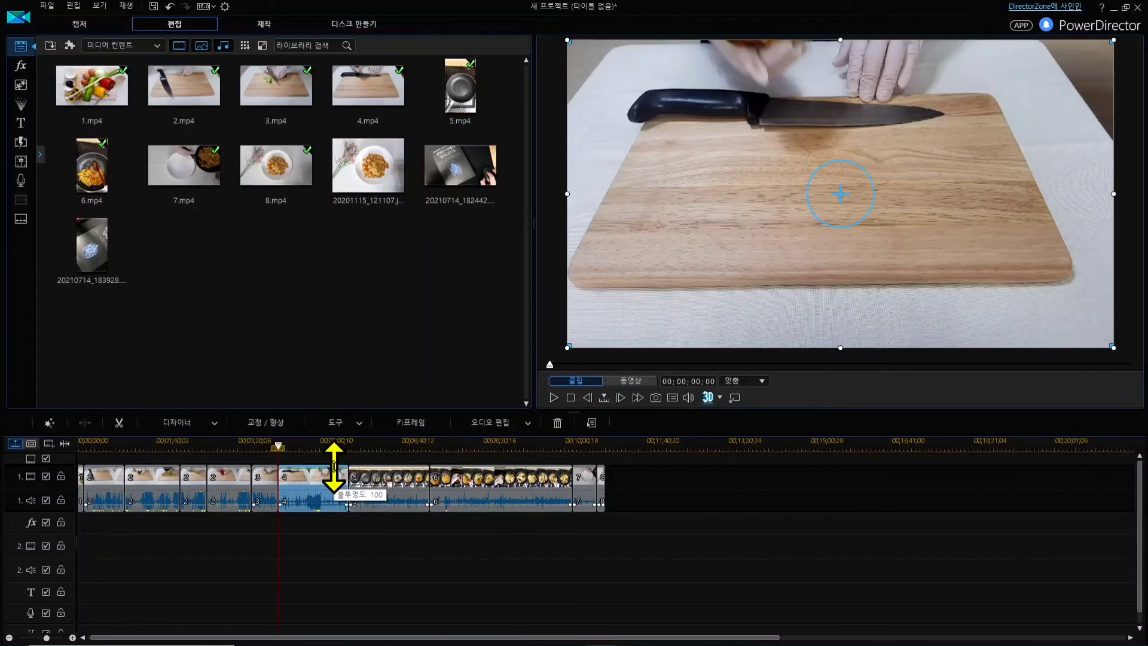
{"action": "key", "text": "space"}
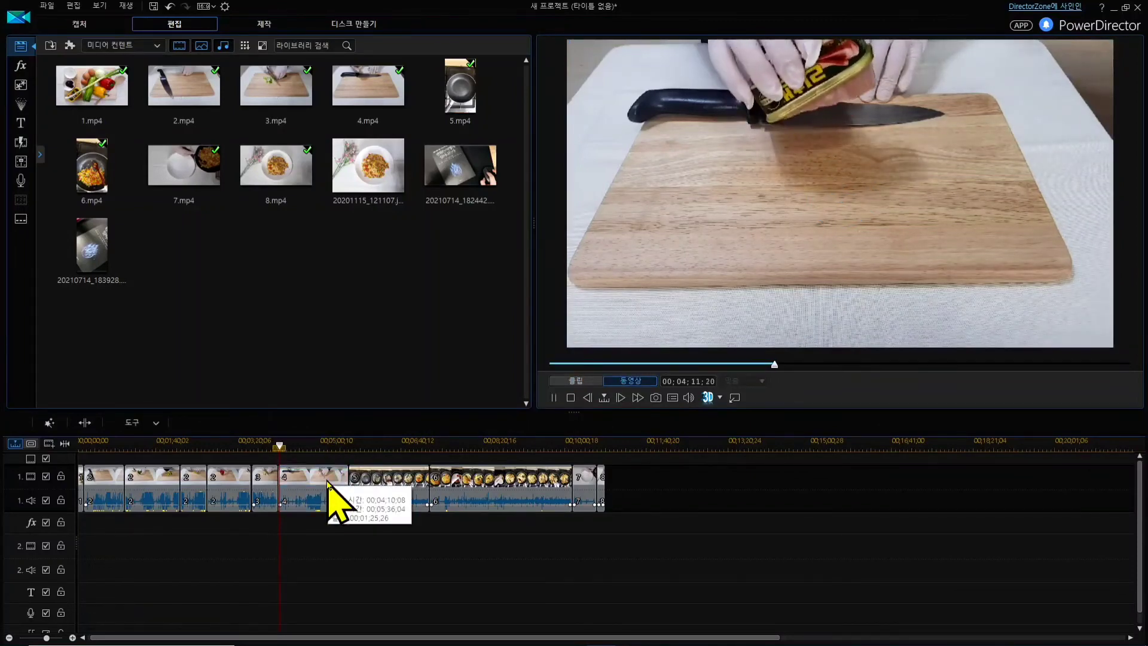
{"action": "left_click_drag", "start_coordinate": [324, 446], "coordinate": [310, 448]}
{"action": "key", "text": "space"}
{"action": "left_click", "coordinate": [328, 447]}
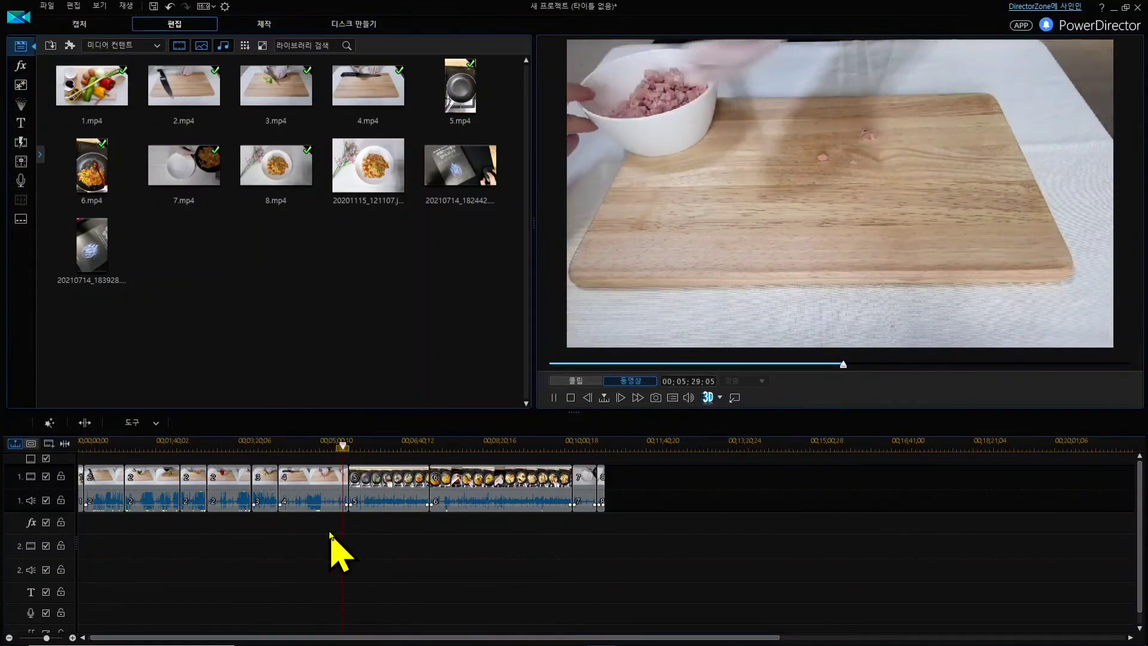
{"action": "key", "text": "space"}
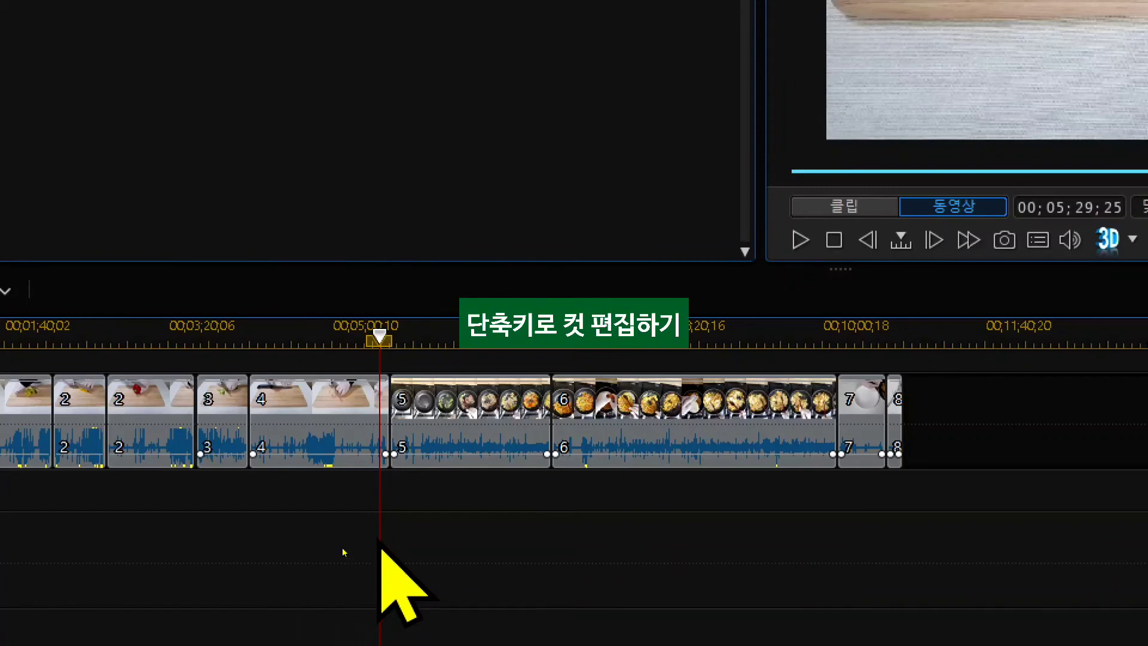
Find the end of the ham chopping in clip 4 and split the clip at 00;05;00;24
{"action": "left_click", "coordinate": [334, 339]}
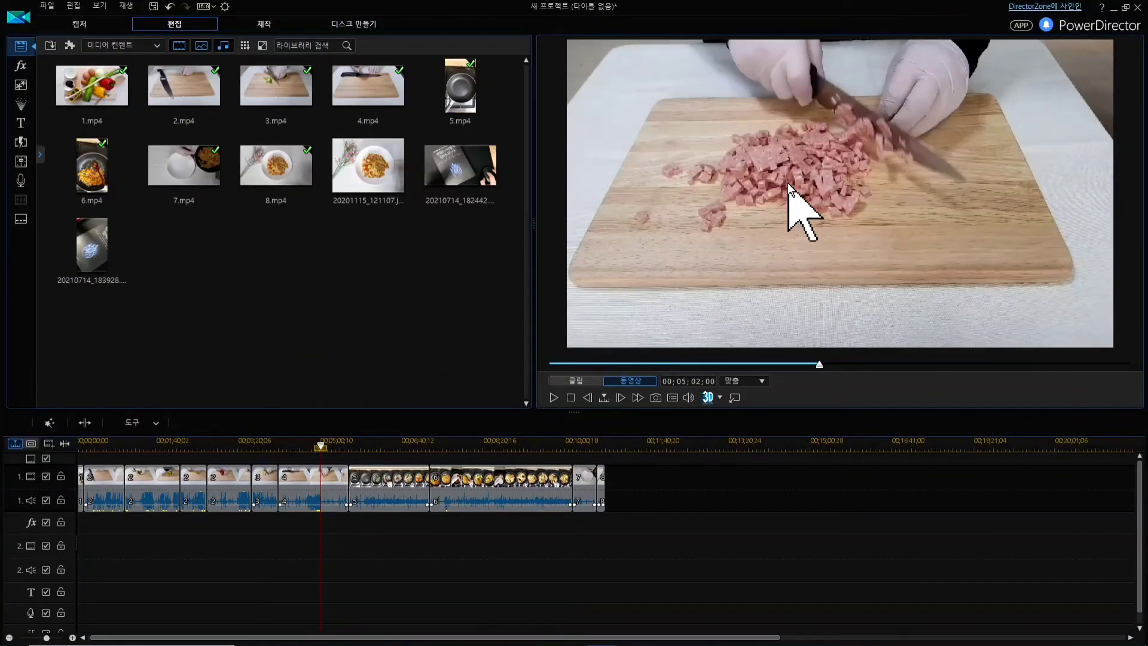
{"action": "key", "text": "space"}
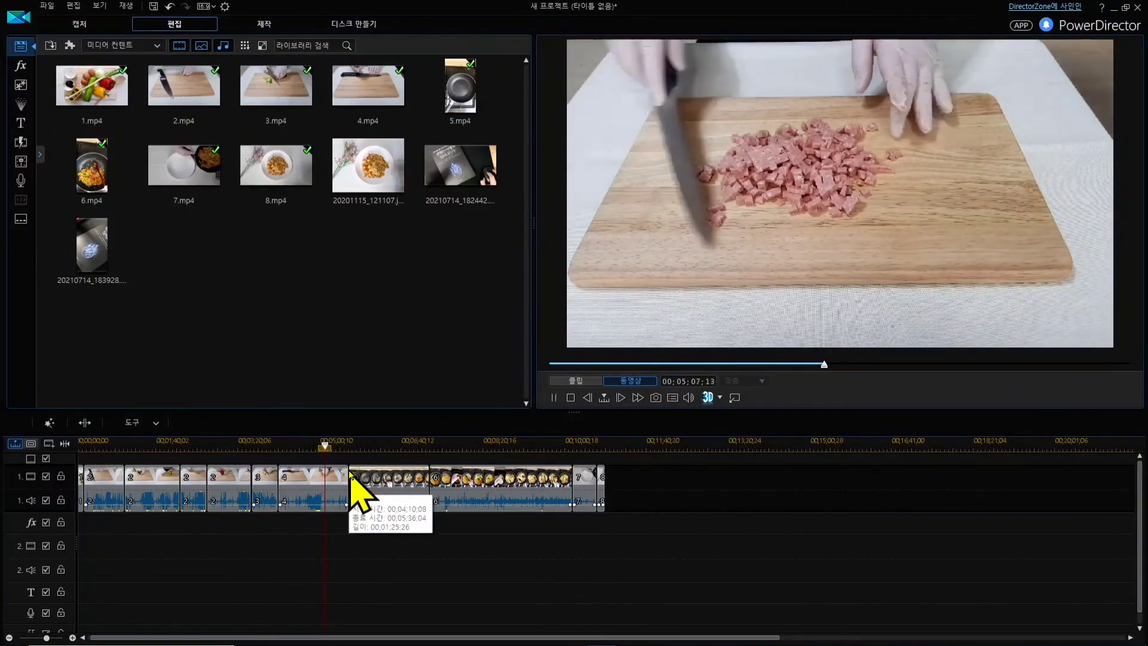
{"action": "key", "text": "space"}
{"action": "left_click_drag", "start_coordinate": [333, 481], "coordinate": [320, 462]}
{"action": "key", "text": "space"}
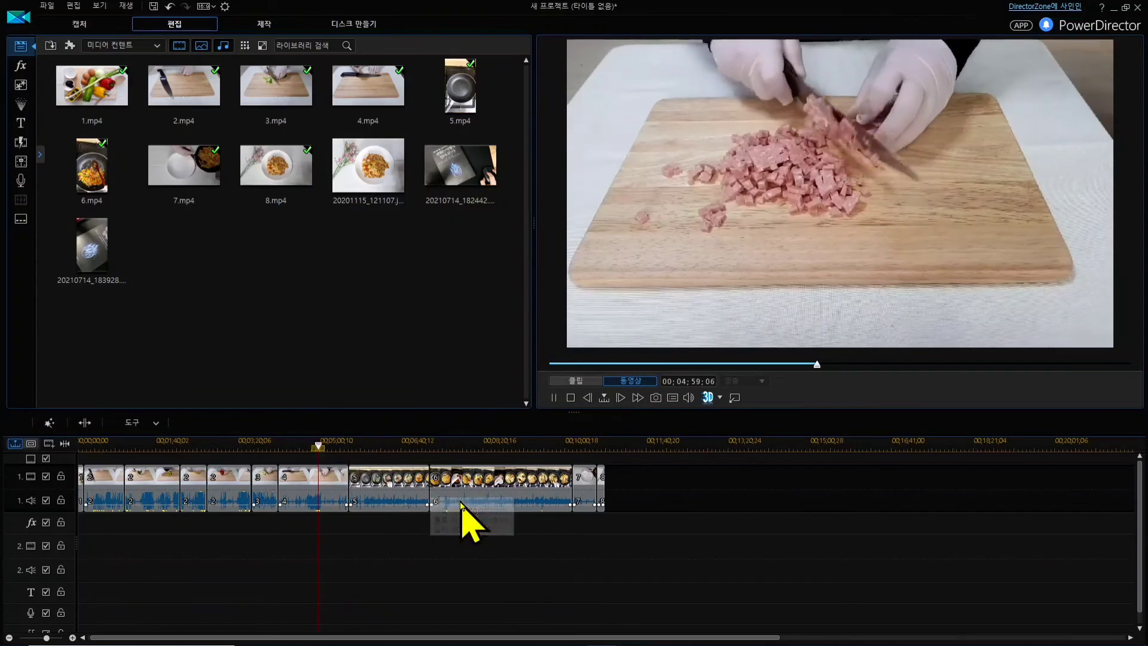
{"action": "key", "text": "space"}
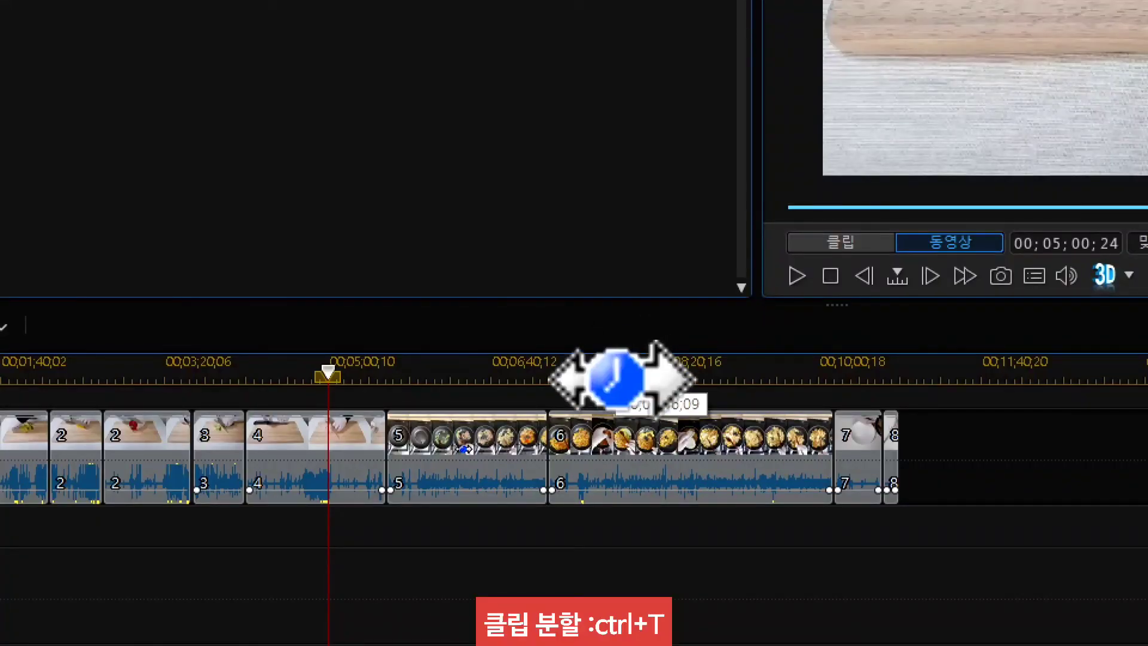
{"action": "key", "text": "ctrl+t"}
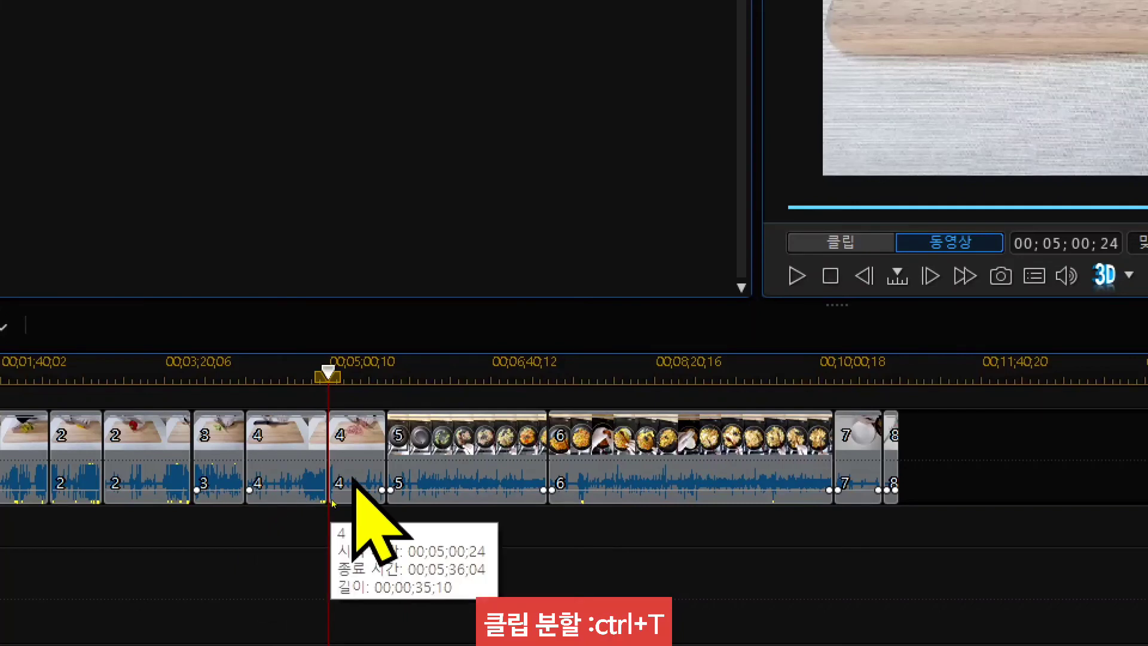
Delete the part of clip 4 after the split, closing the gap before clip 5, and play across the join
{"action": "left_click", "coordinate": [299, 499]}
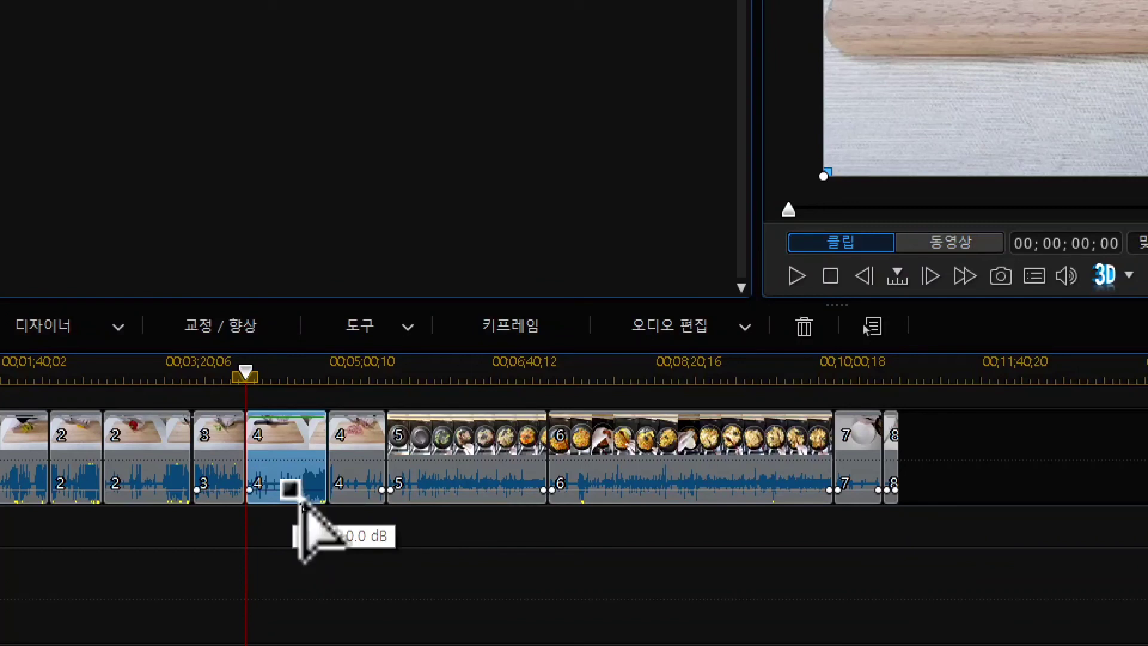
{"action": "left_click", "coordinate": [370, 455]}
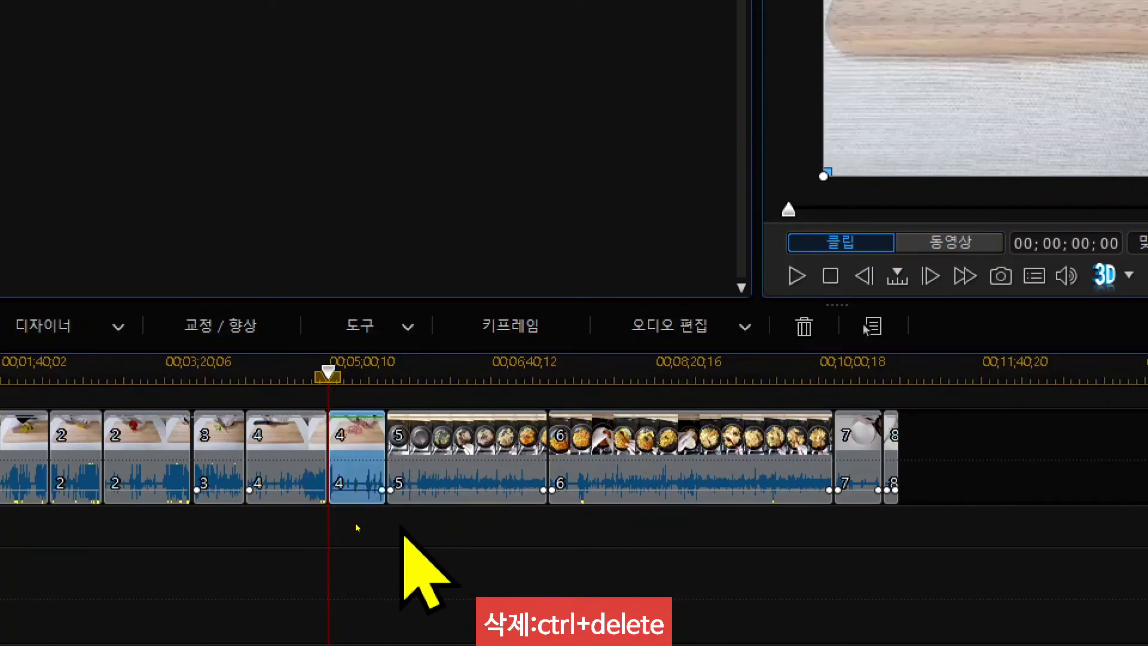
{"action": "key", "text": "ctrl+Delete"}
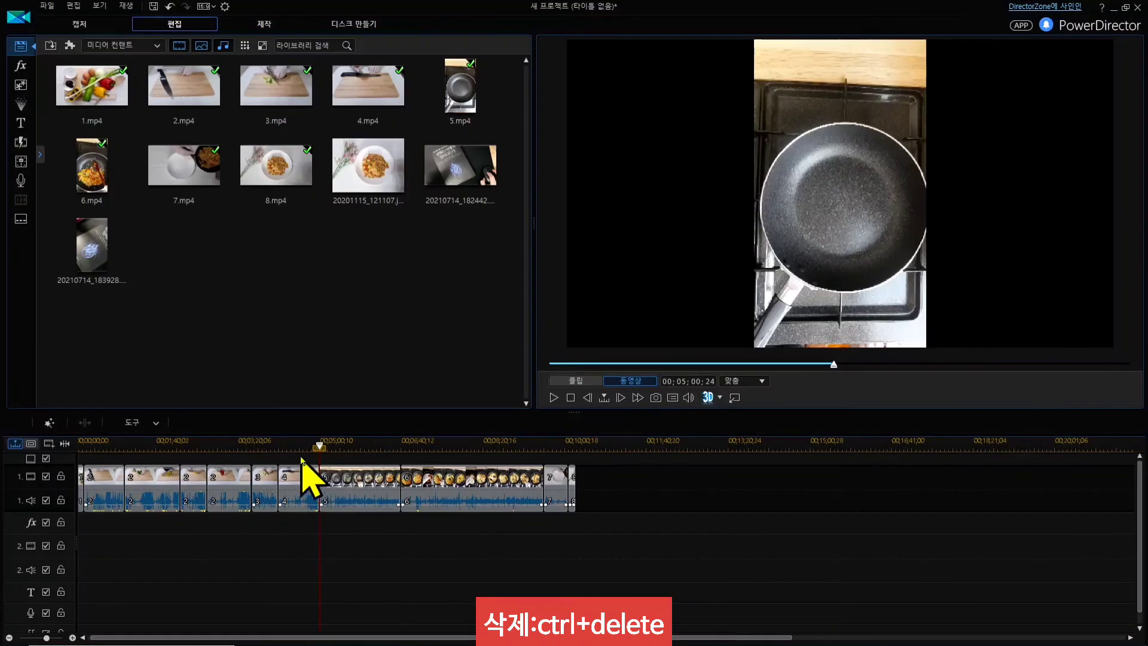
{"action": "left_click", "coordinate": [305, 370]}
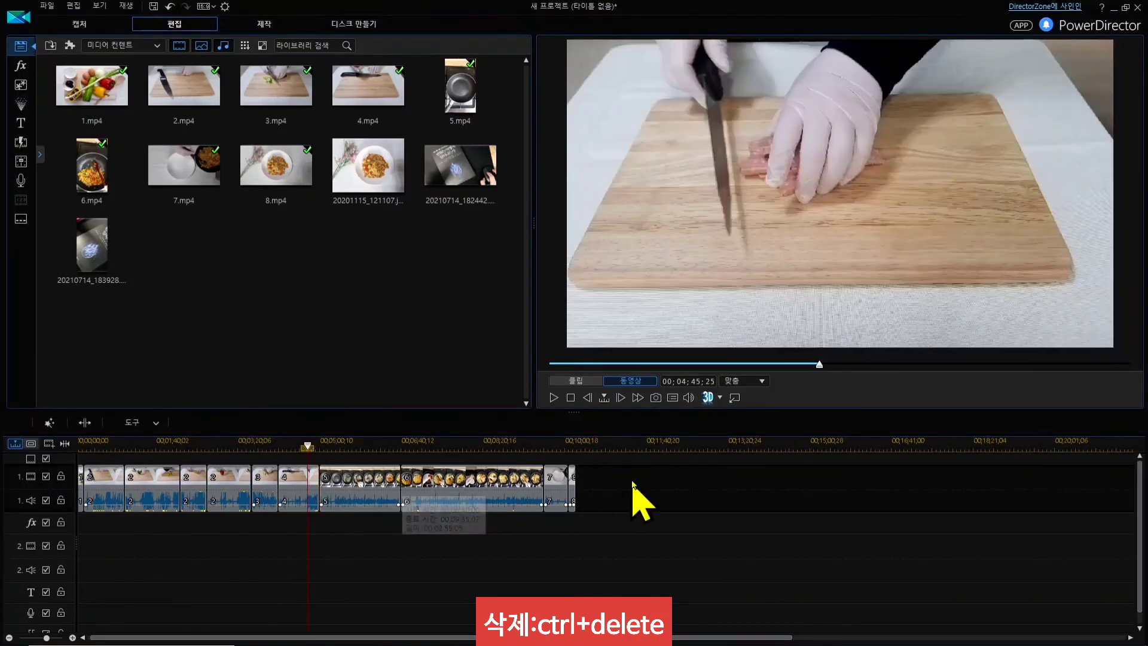
{"action": "key", "text": "space"}
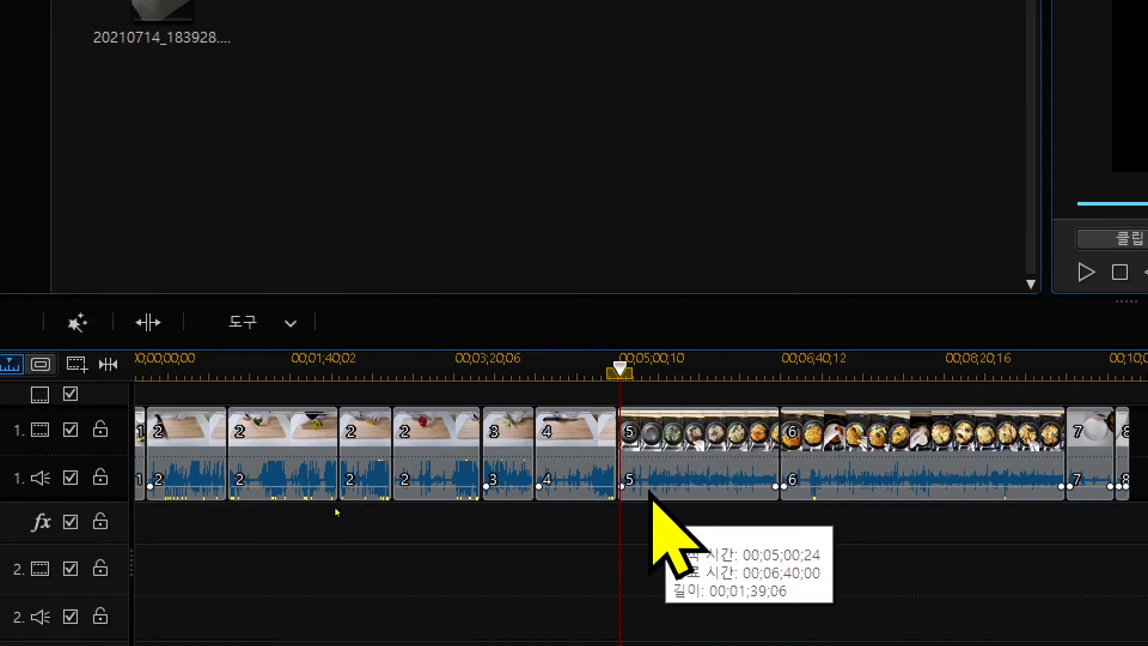
Scrub and play through clip 6 on the timeline to examine the egg and rice frying stages for a section to cut
{"action": "left_click", "coordinate": [891, 367]}
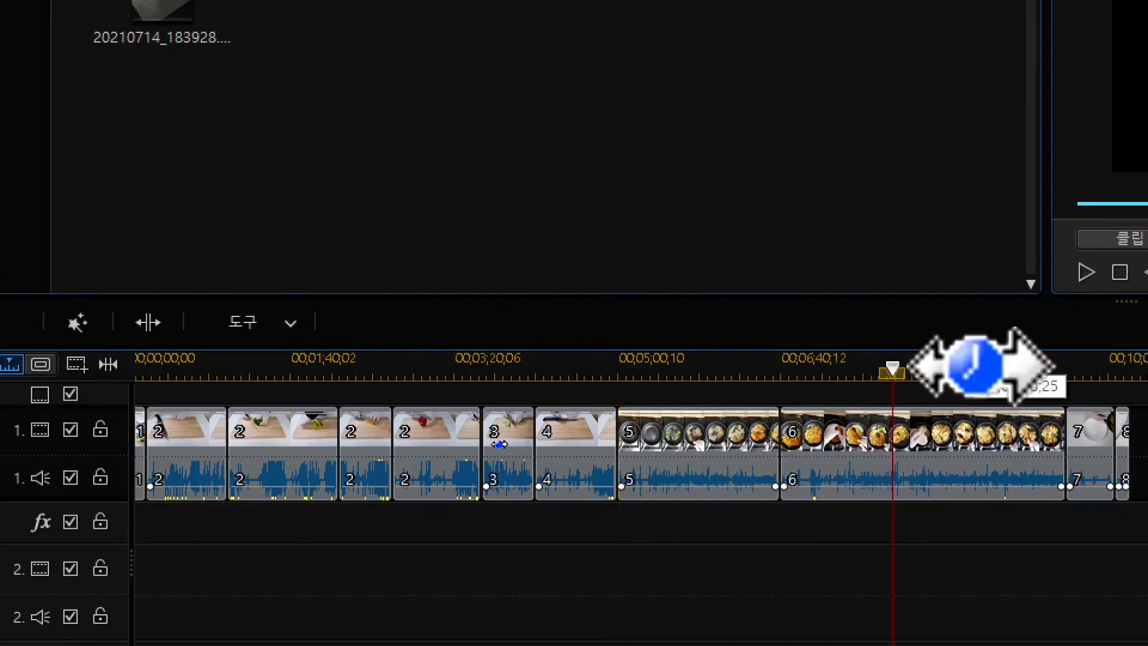
{"action": "left_click", "coordinate": [978, 370]}
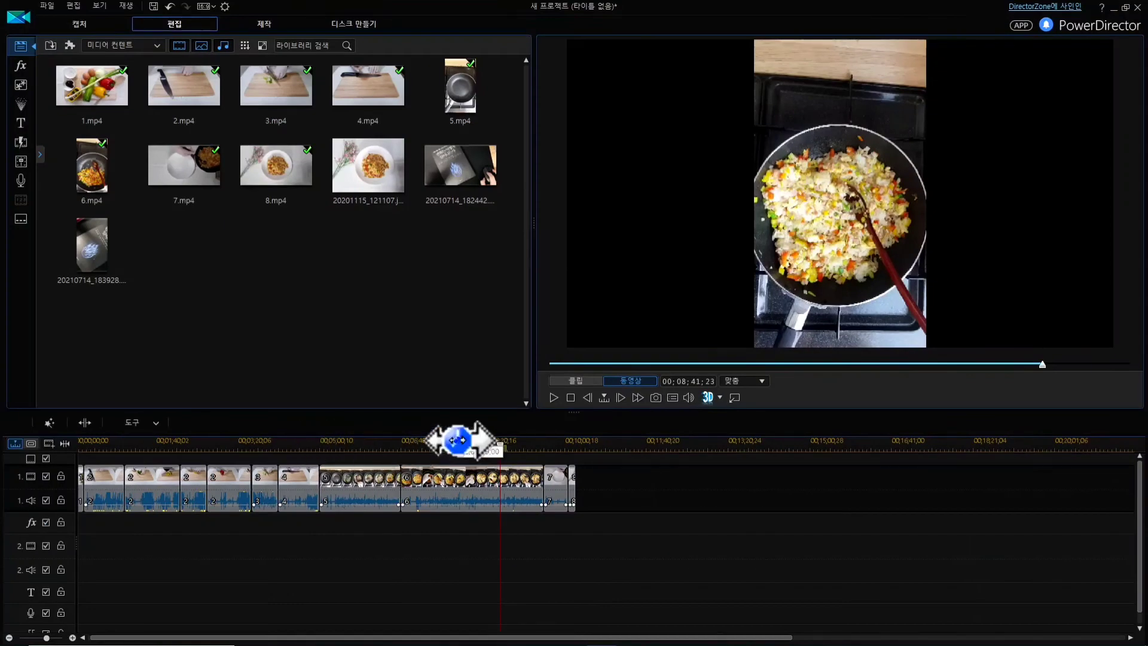
{"action": "left_click", "coordinate": [893, 370]}
{"action": "left_click", "coordinate": [432, 443]}
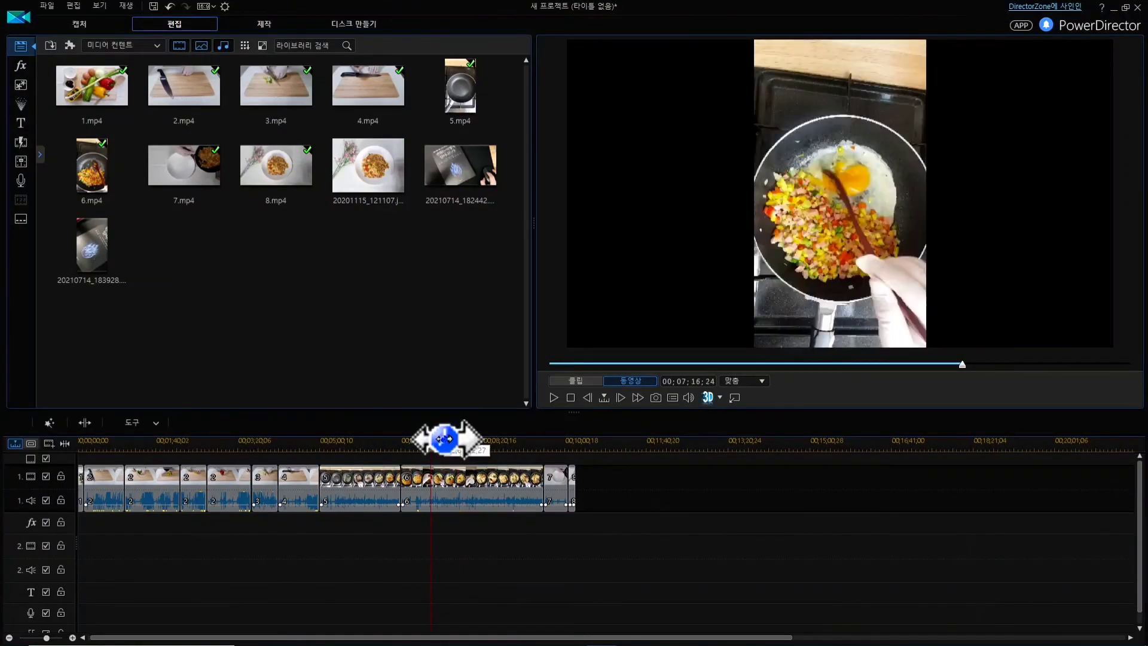
{"action": "key", "text": "space"}
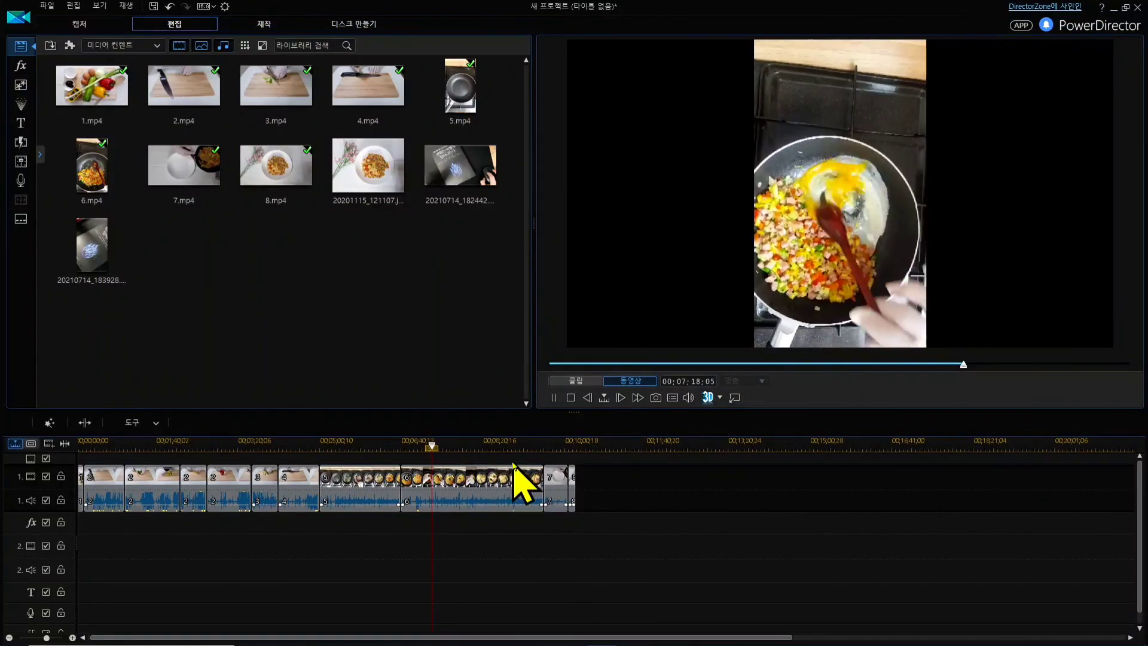
{"action": "left_click", "coordinate": [477, 446]}
{"action": "left_click", "coordinate": [458, 446]}
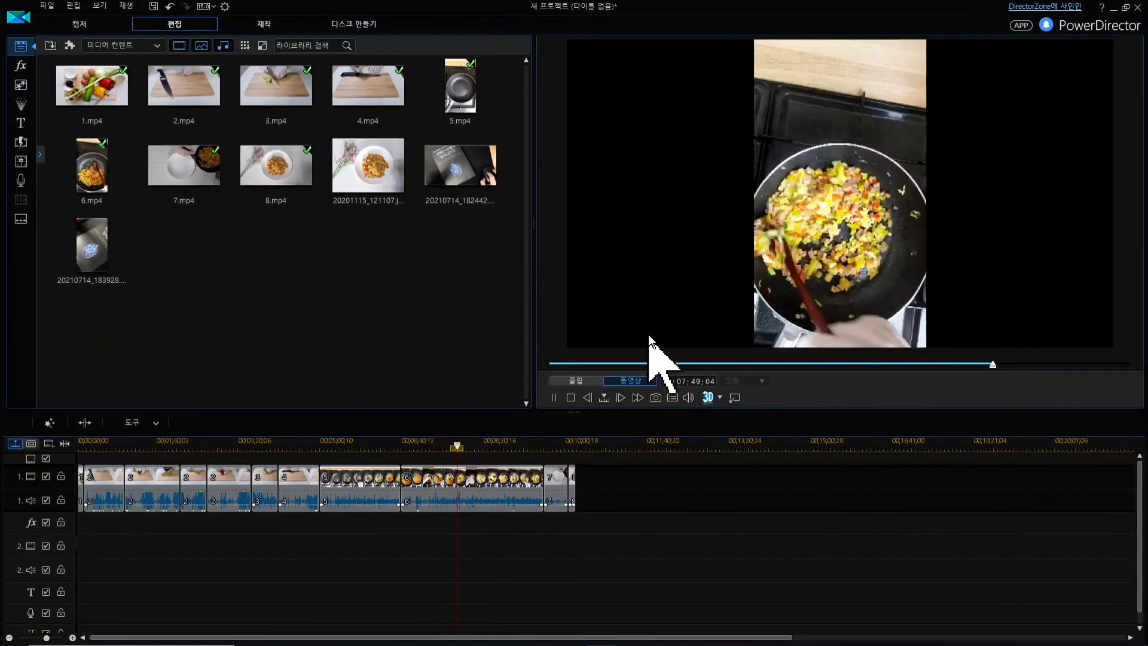
{"action": "key", "text": "space"}
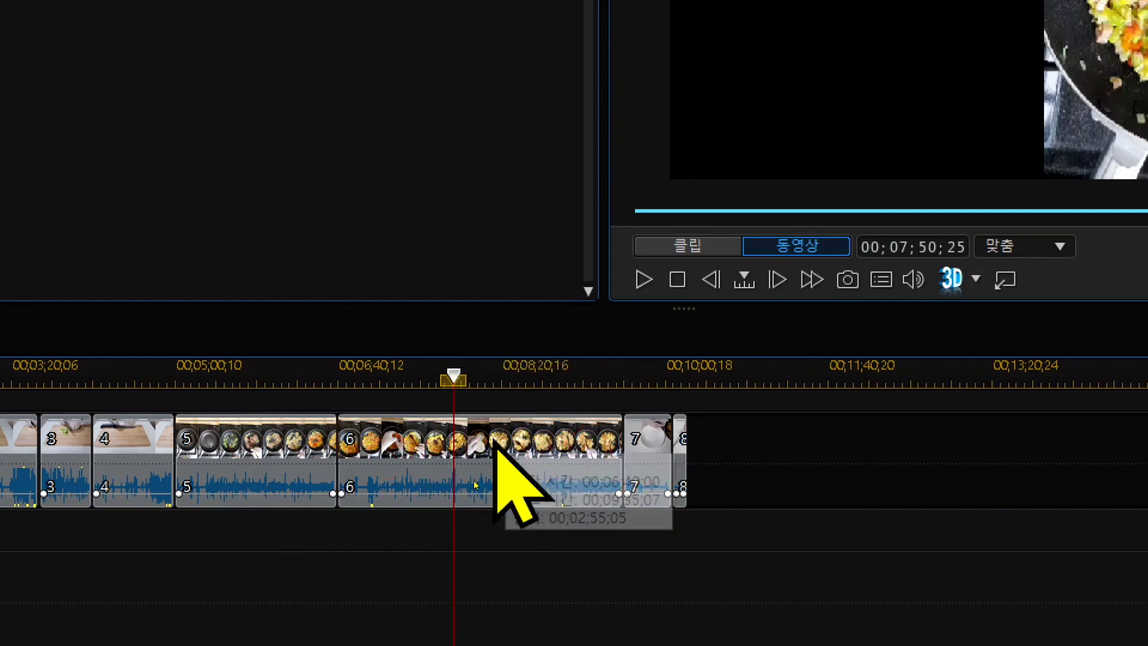
Split clip 6 on the timeline at 00;07;39;14 and again at 00;08;57;04
{"action": "left_click_drag", "start_coordinate": [453, 376], "coordinate": [433, 479]}
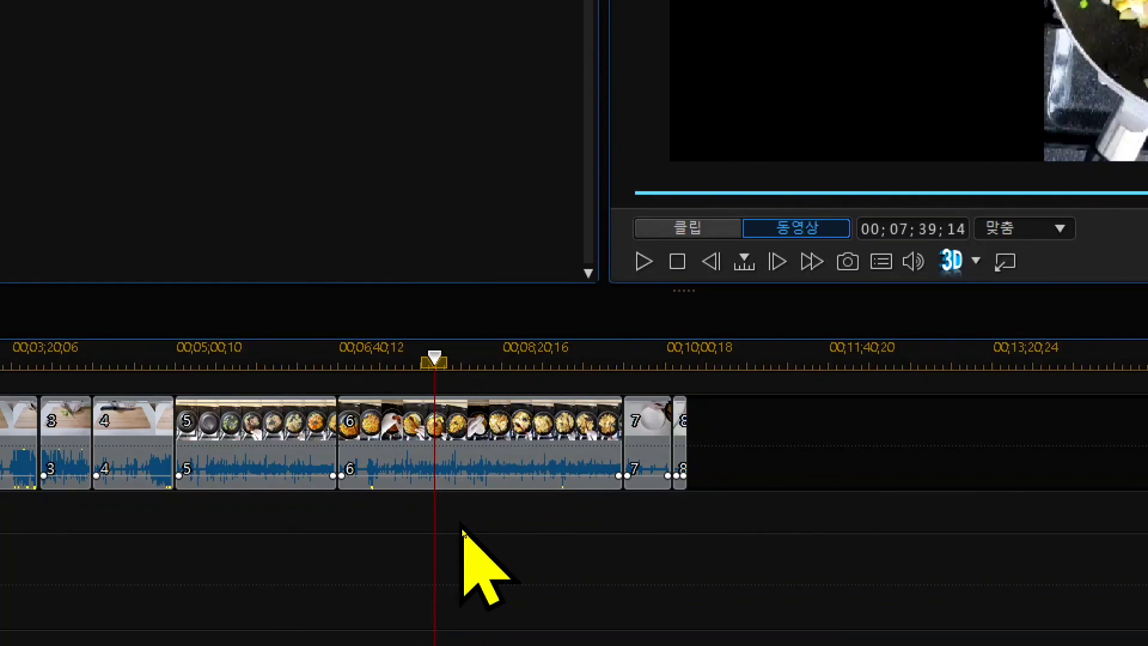
{"action": "key", "text": "ctrl+t"}
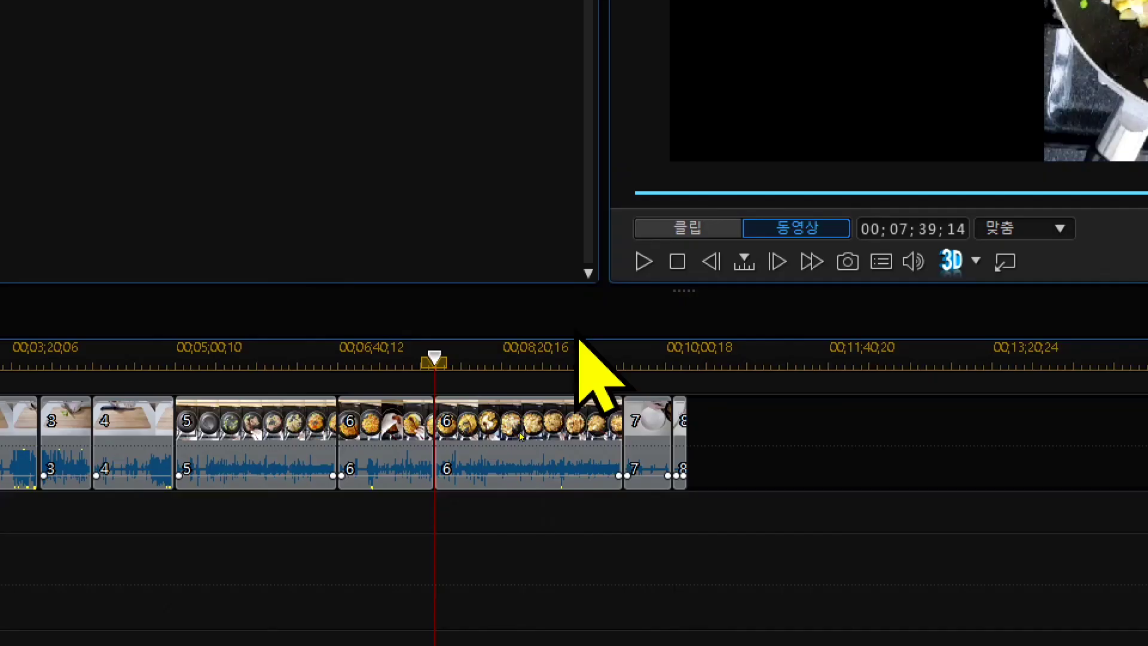
{"action": "left_click_drag", "start_coordinate": [435, 358], "coordinate": [562, 362]}
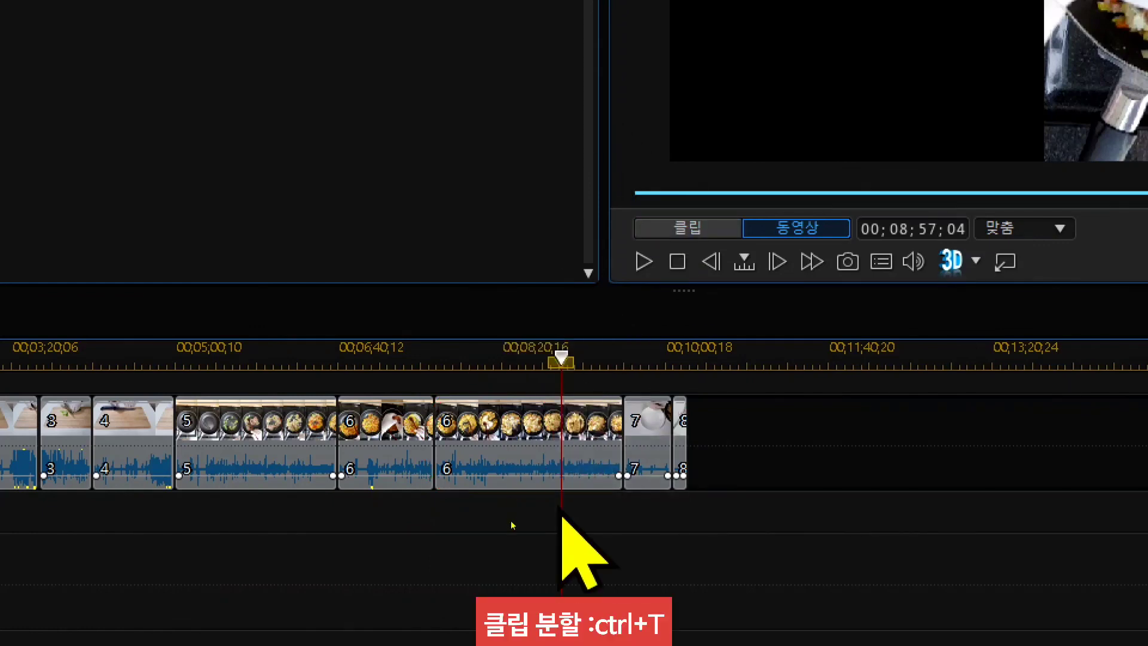
{"action": "key", "text": "ctrl+t"}
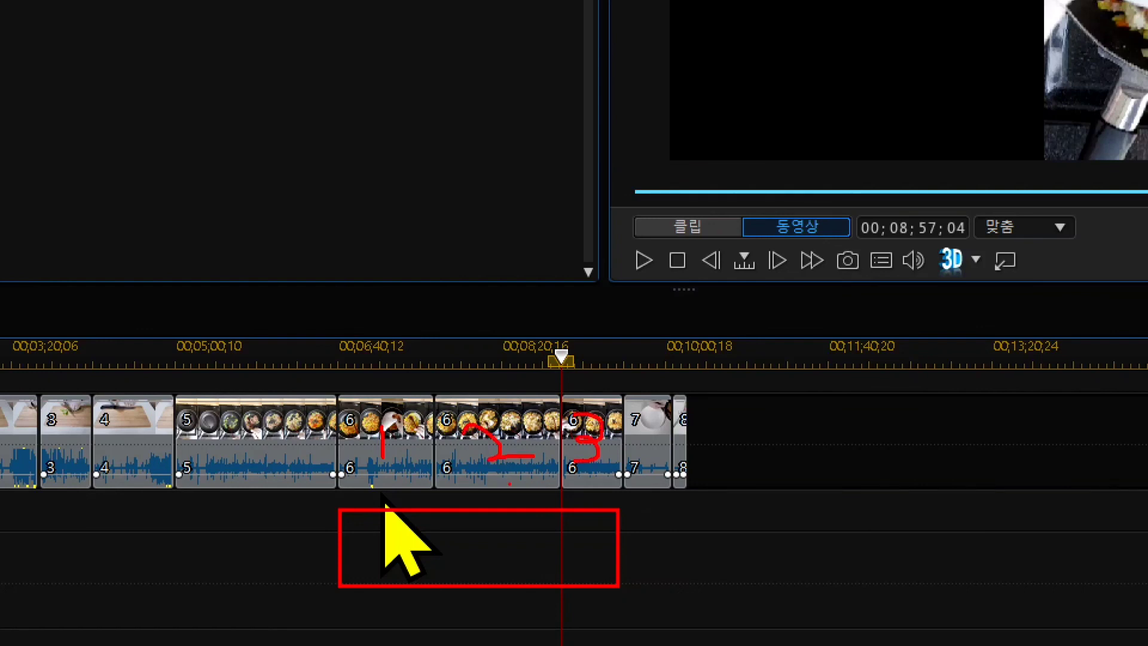
Delete the middle of the three clip 6 parts, closing the gap, and play the remaining parts around the join
{"action": "left_click", "coordinate": [410, 475]}
{"action": "left_click", "coordinate": [525, 476]}
{"action": "left_click", "coordinate": [601, 452]}
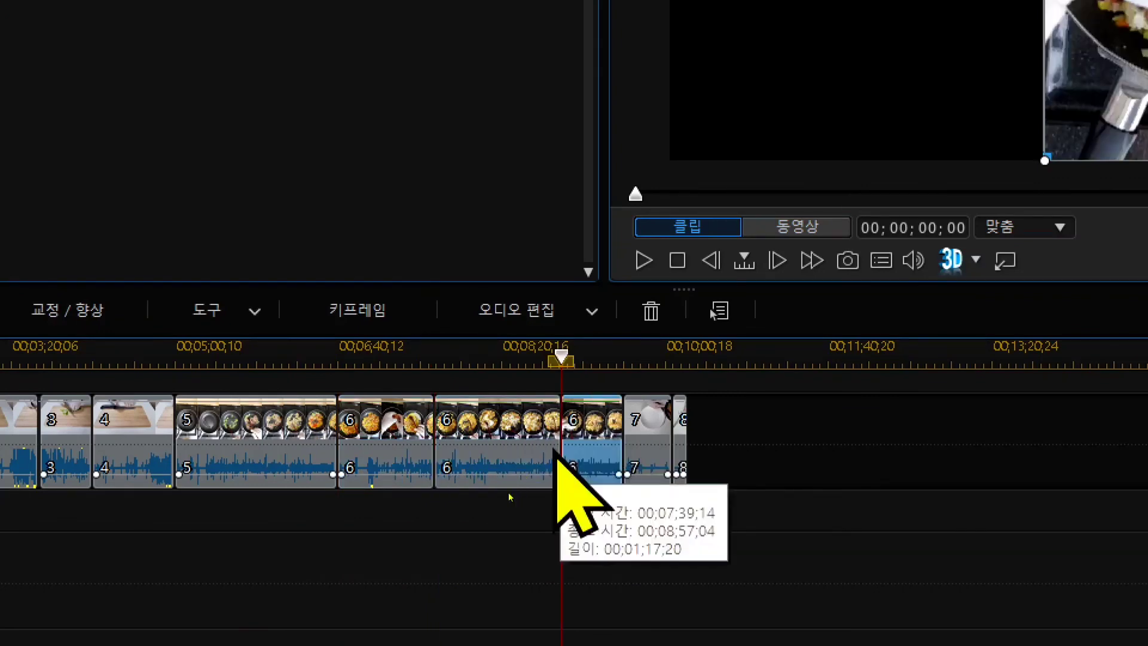
{"action": "left_click", "coordinate": [471, 476]}
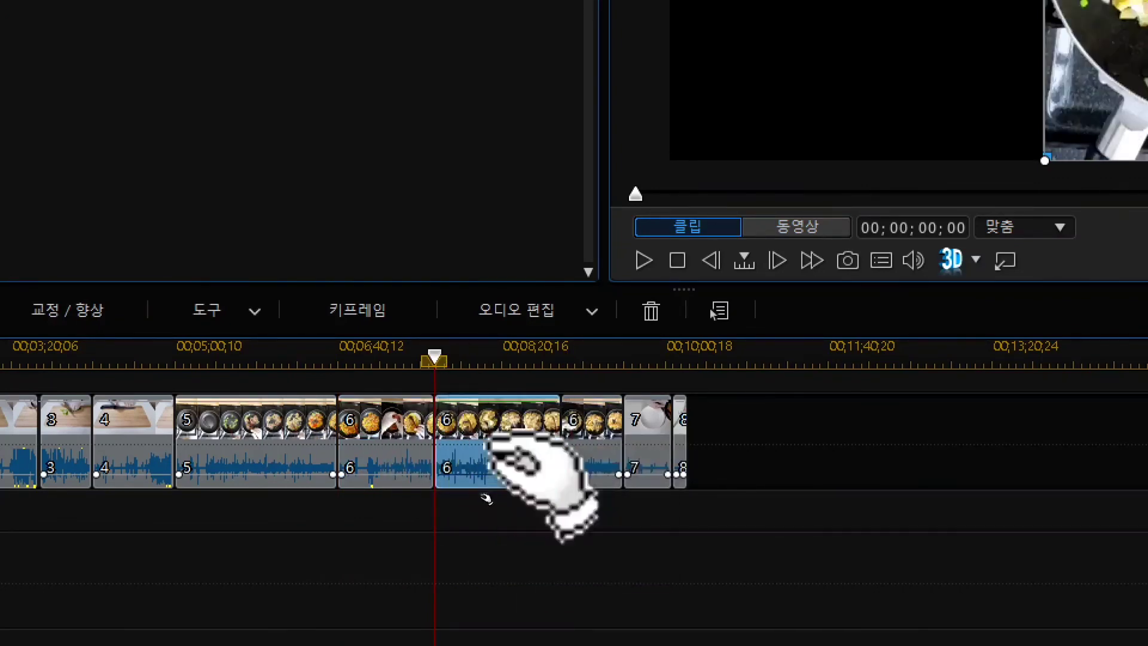
{"action": "mouse_move", "coordinate": [476, 491]}
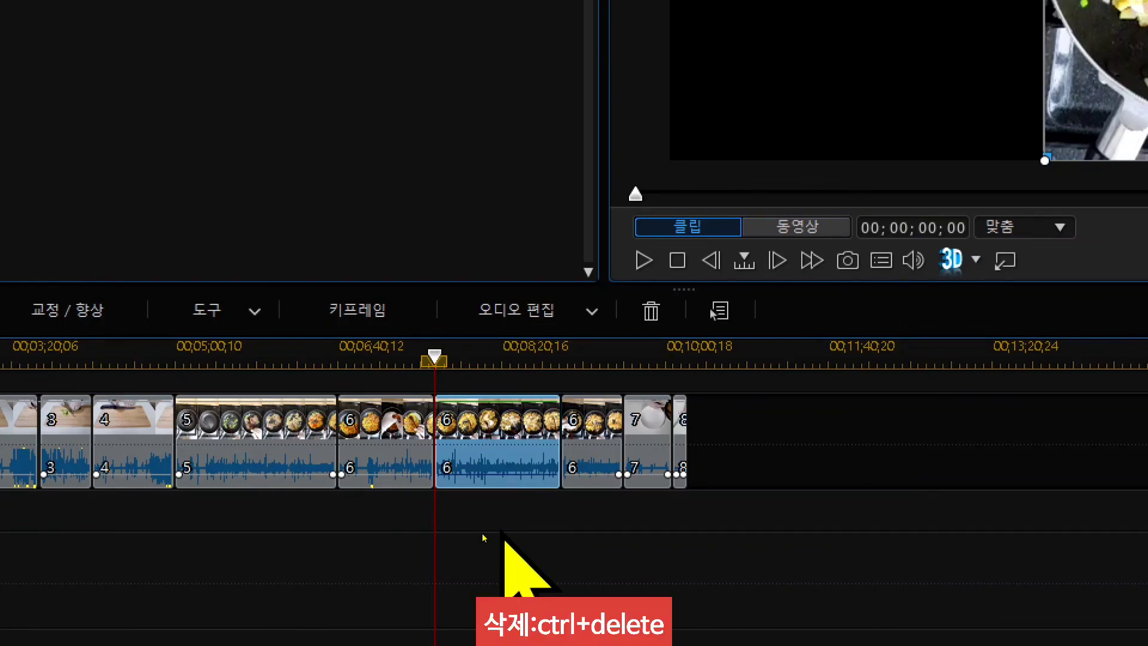
{"action": "key", "text": "ctrl+Delete"}
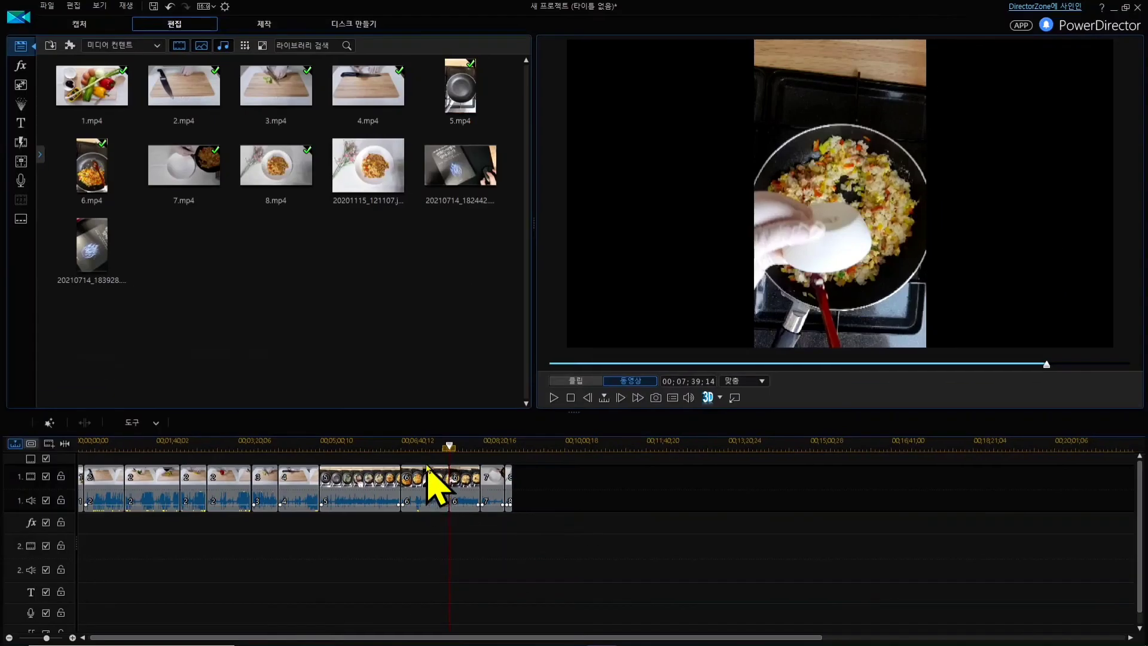
{"action": "key", "text": "space"}
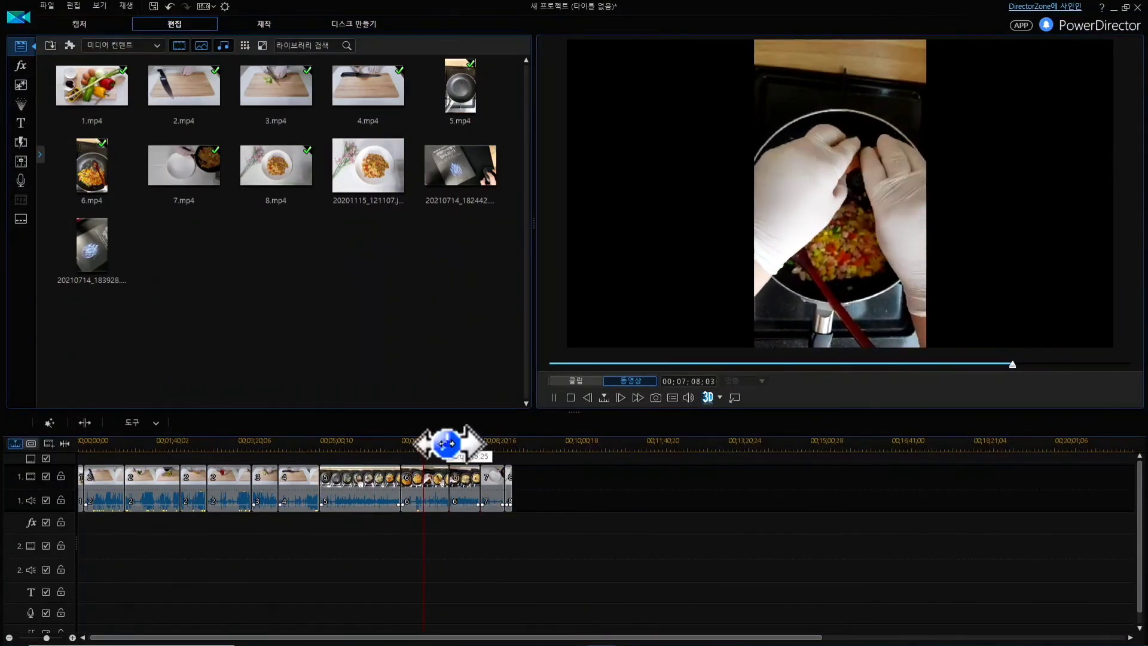
{"action": "left_click_drag", "start_coordinate": [456, 445], "coordinate": [496, 453]}
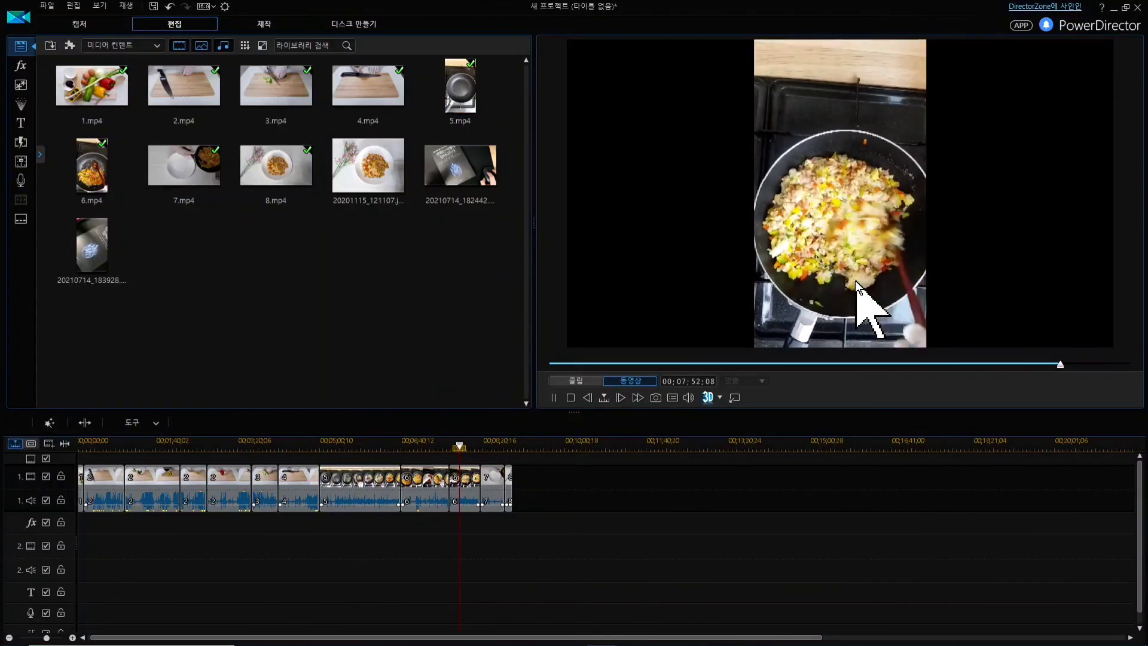
{"action": "key", "text": "space"}
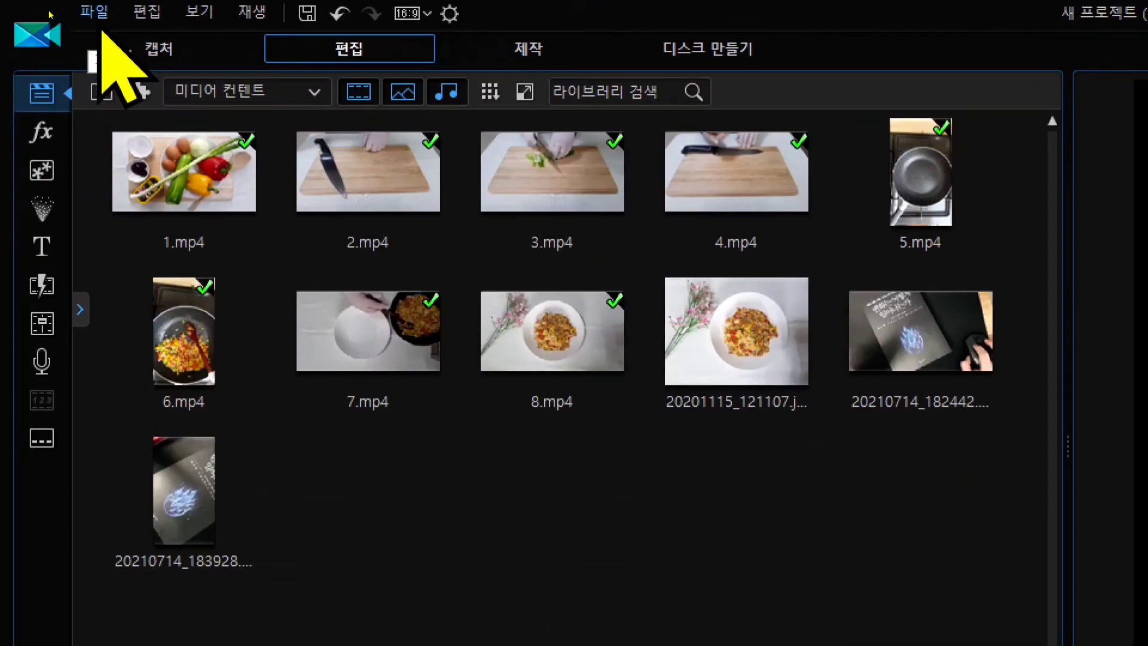
Save the project as "미완성 볶음밥 레시피" in the desktop folder 북구청 동영상 편집
{"action": "left_click", "coordinate": [99, 24]}
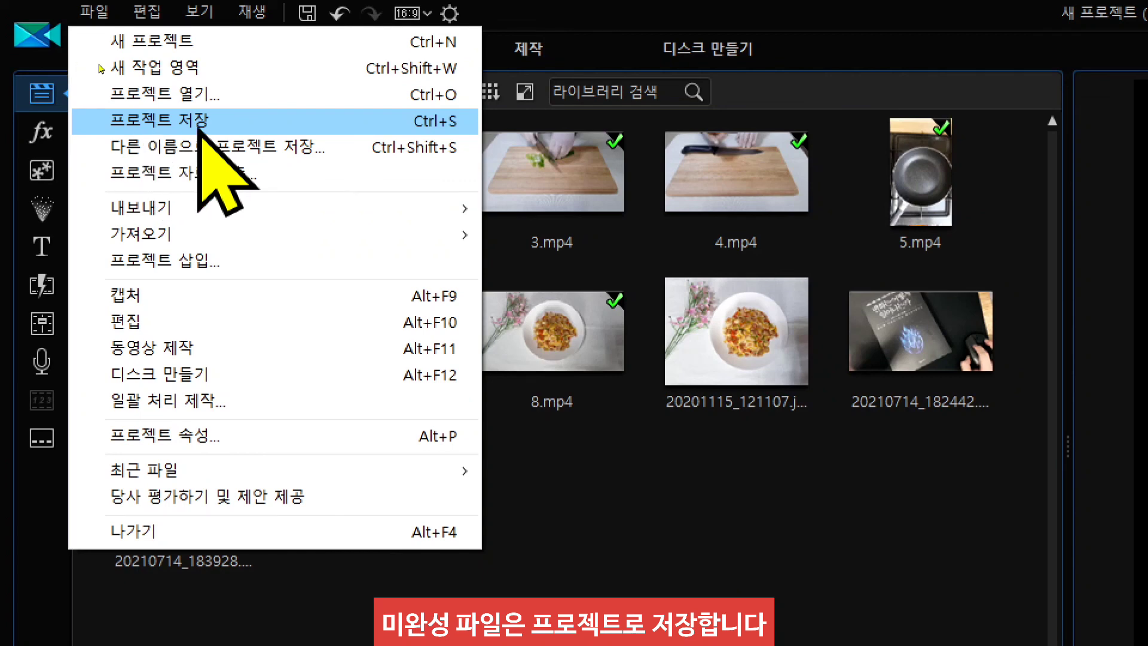
{"action": "left_click", "coordinate": [162, 121]}
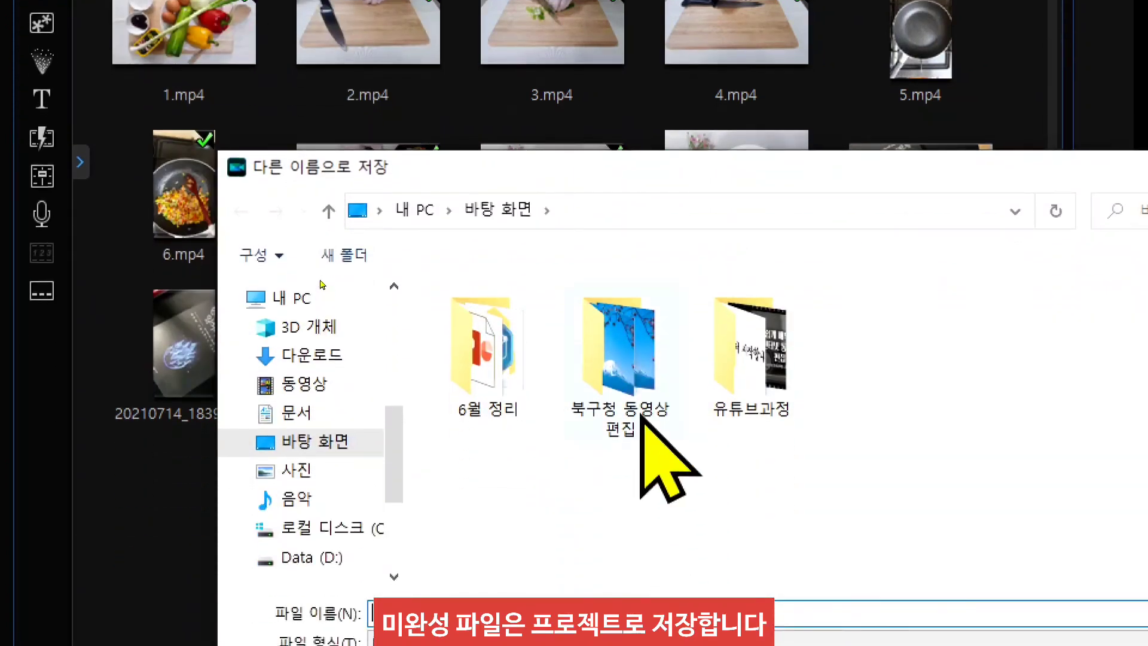
{"action": "double_click", "coordinate": [614, 347]}
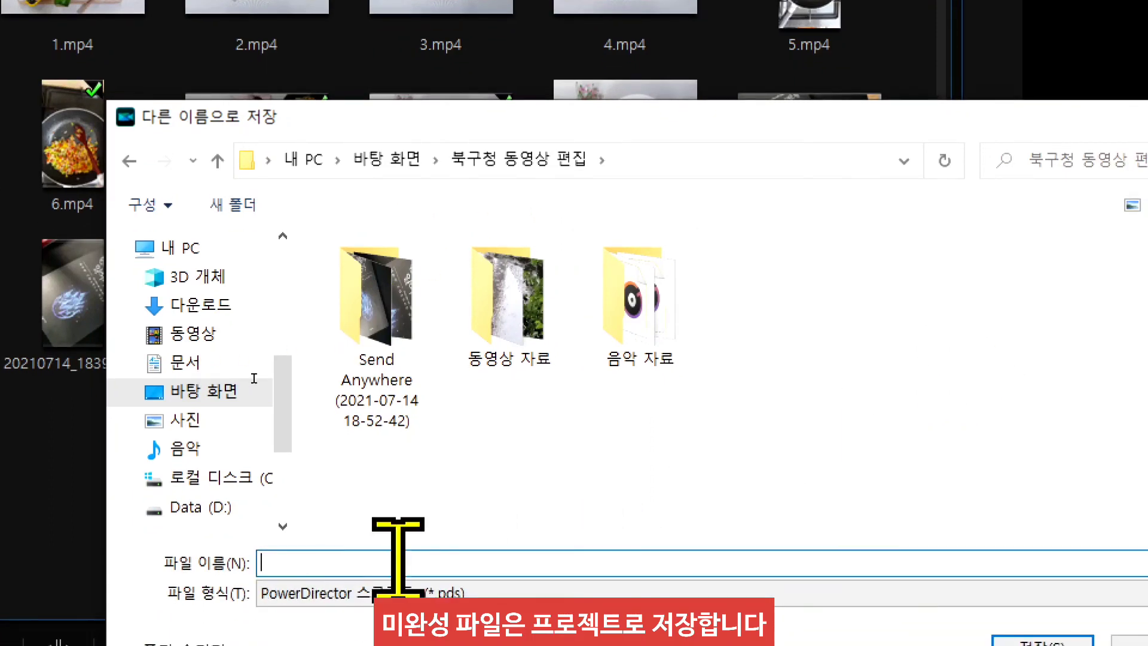
{"action": "type", "text": "미완서"}
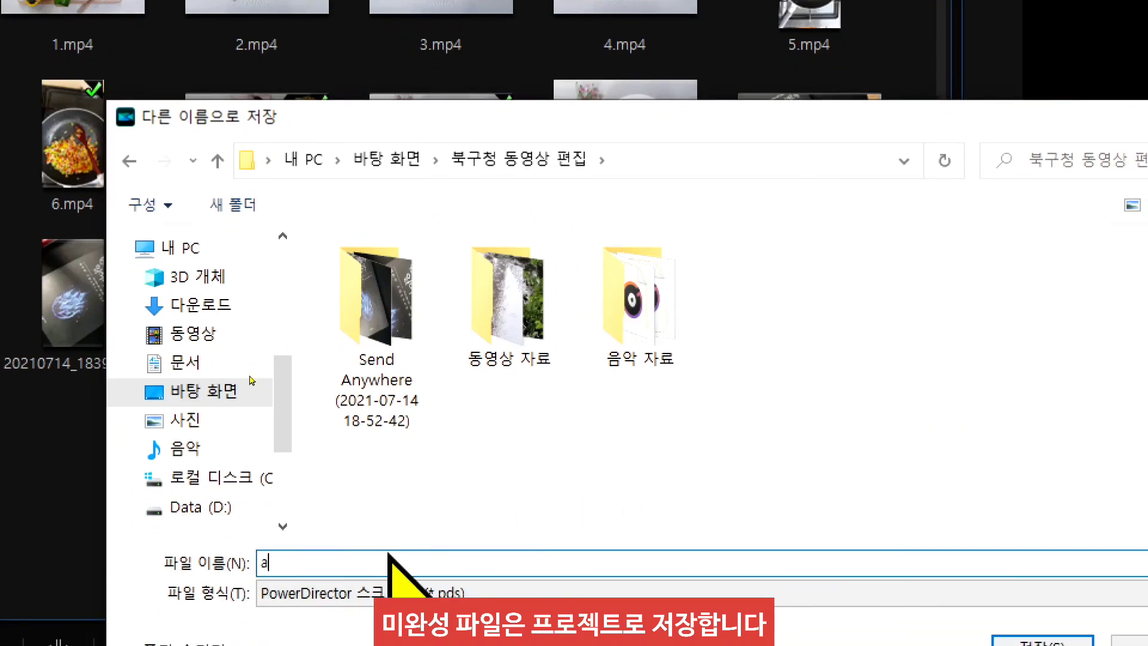
{"action": "type", "text": "ㅇ "}
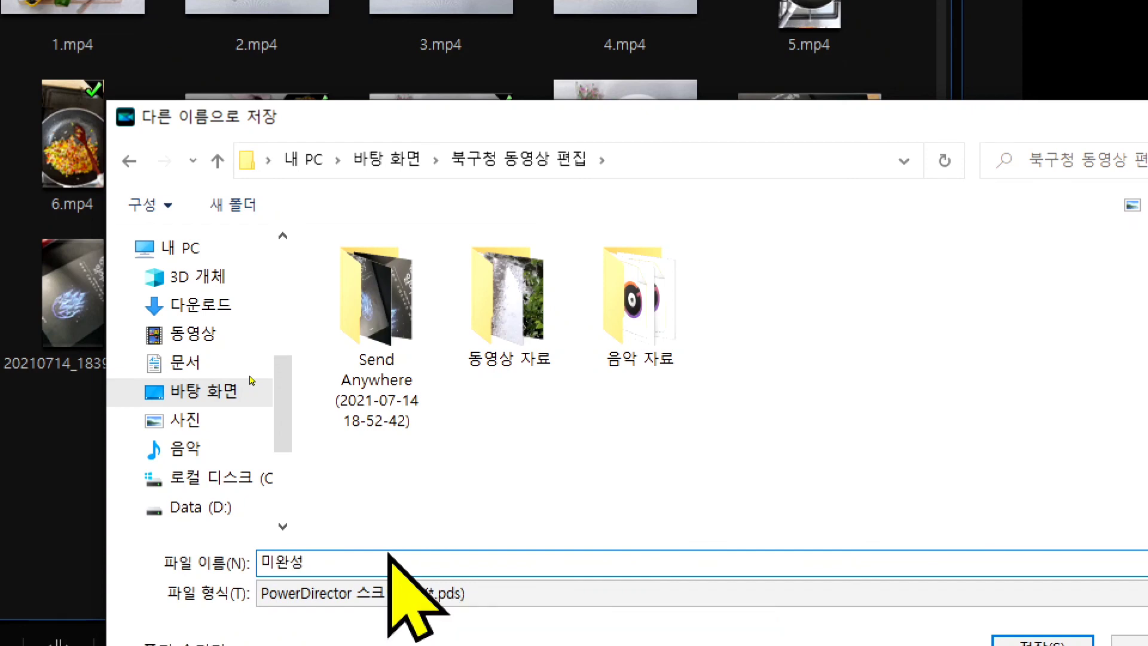
{"action": "type", "text": "볶음밥 레시피"}
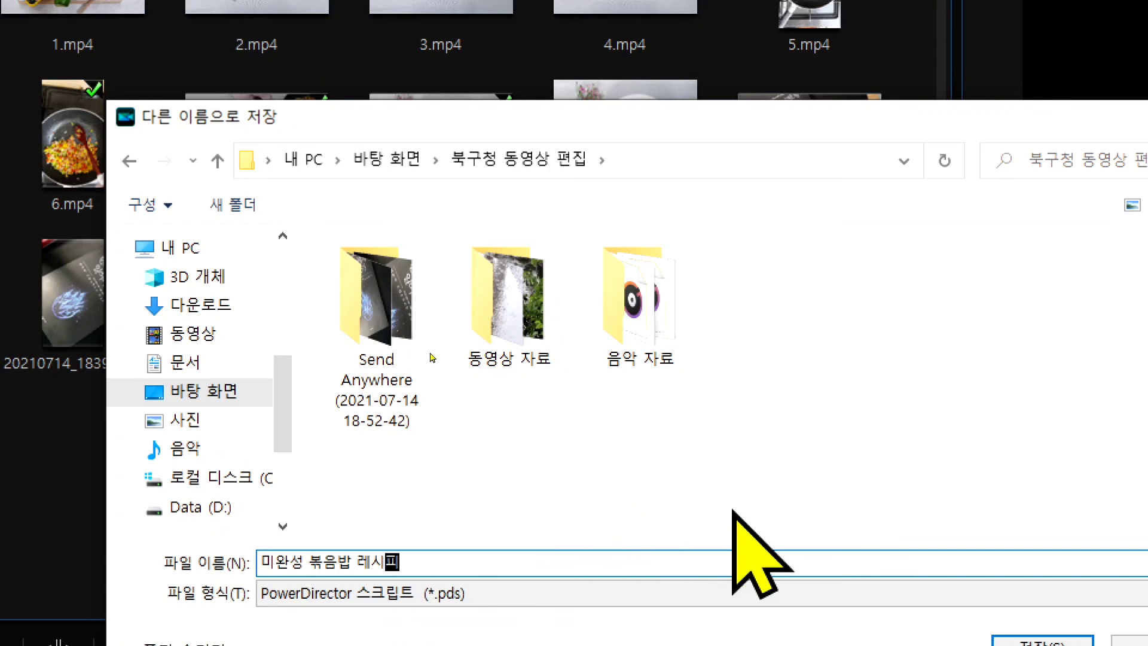
{"action": "left_click", "coordinate": [919, 570]}
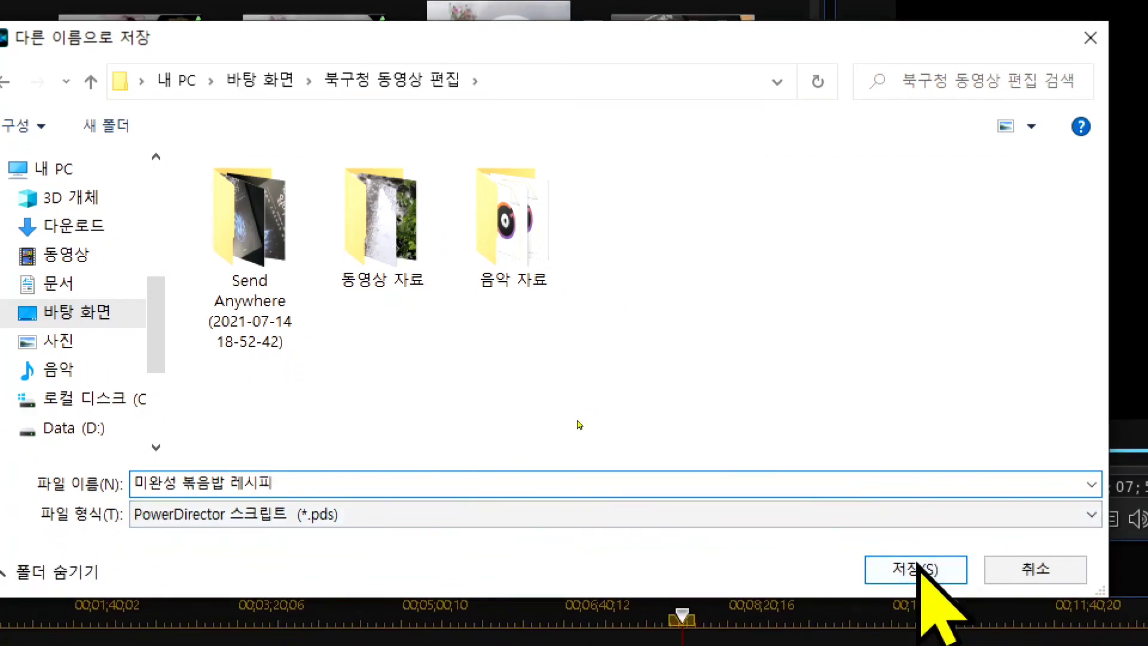